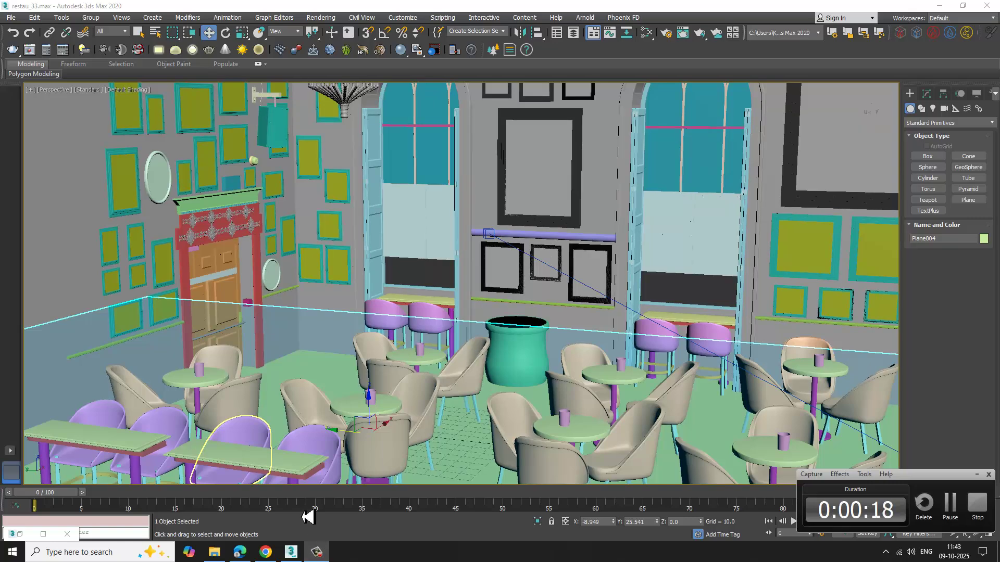
# - Choose V-Ray Next, update 1.2 as the renderer in Render Setup and minimize that window
pyautogui.click(986, 495)
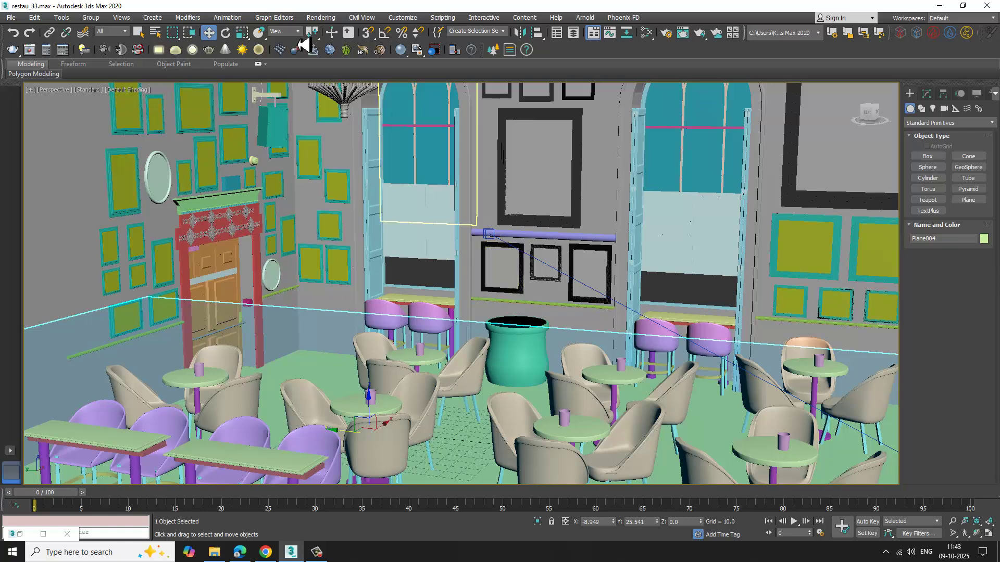
pyautogui.click(320, 19)
pyautogui.click(350, 74)
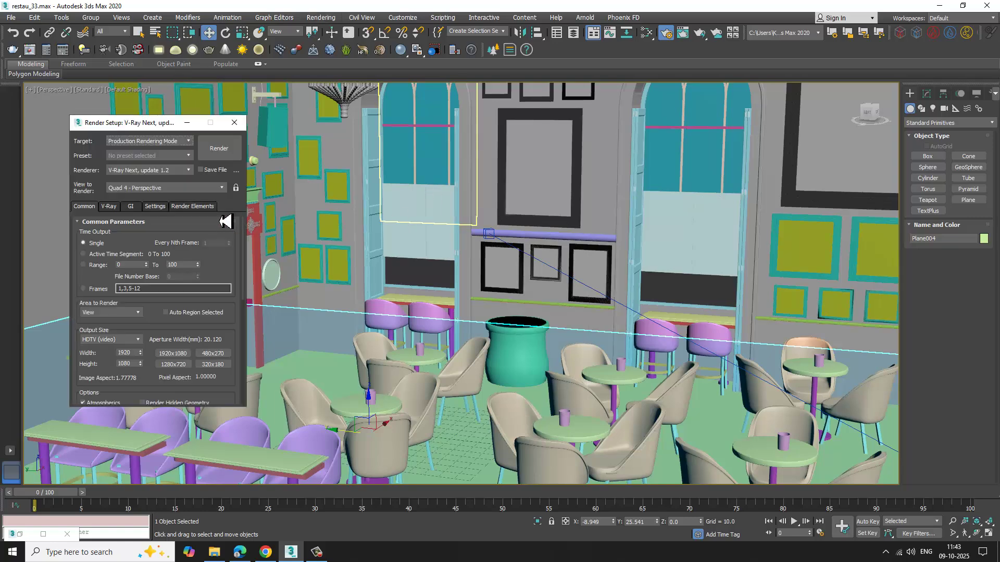
pyautogui.click(147, 172)
pyautogui.click(159, 221)
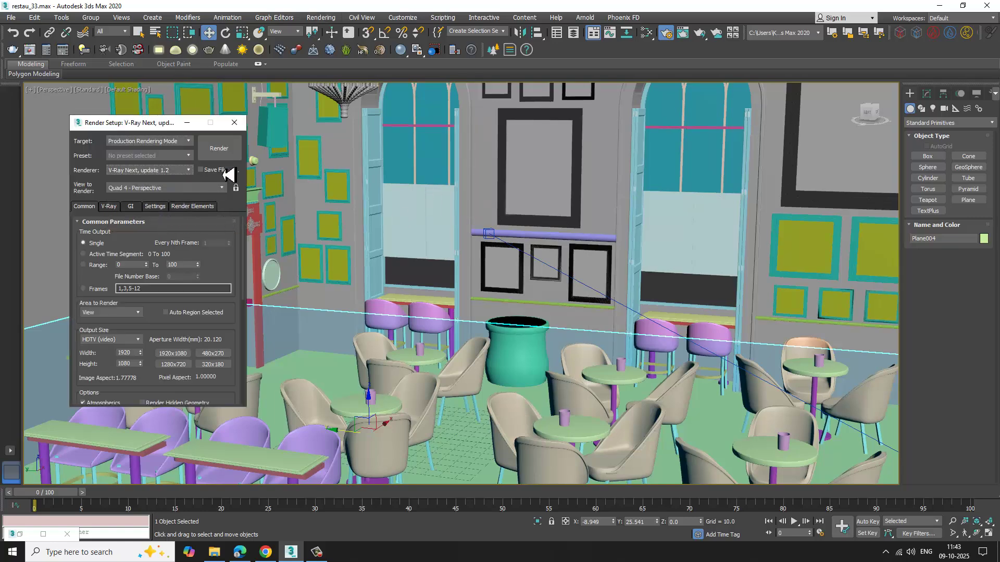
pyautogui.click(187, 123)
# - Open the Slate Material Editor and add a new VRayMtl to the node view
pyautogui.scroll(-5, 477, 404)
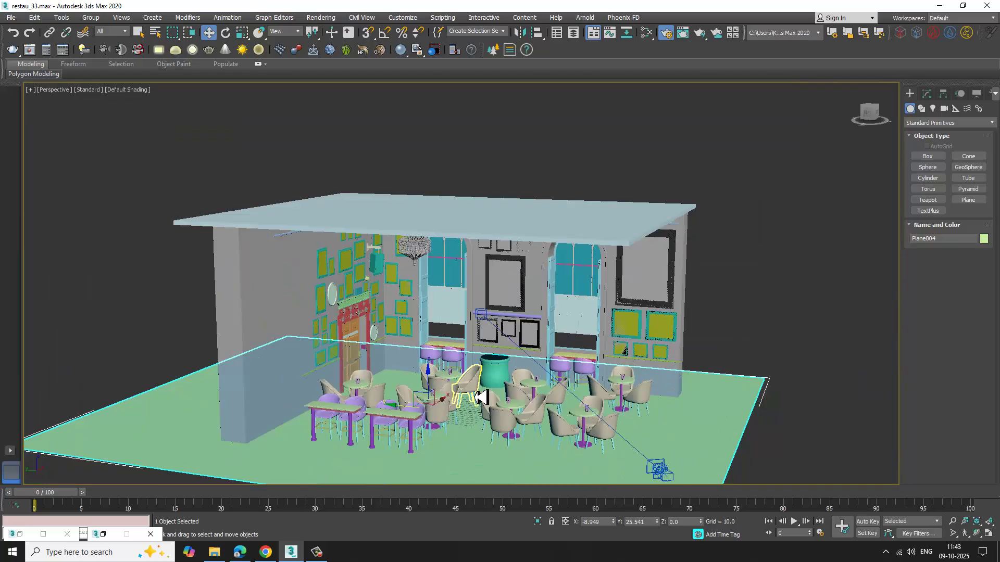
pyautogui.scroll(6, 625, 380)
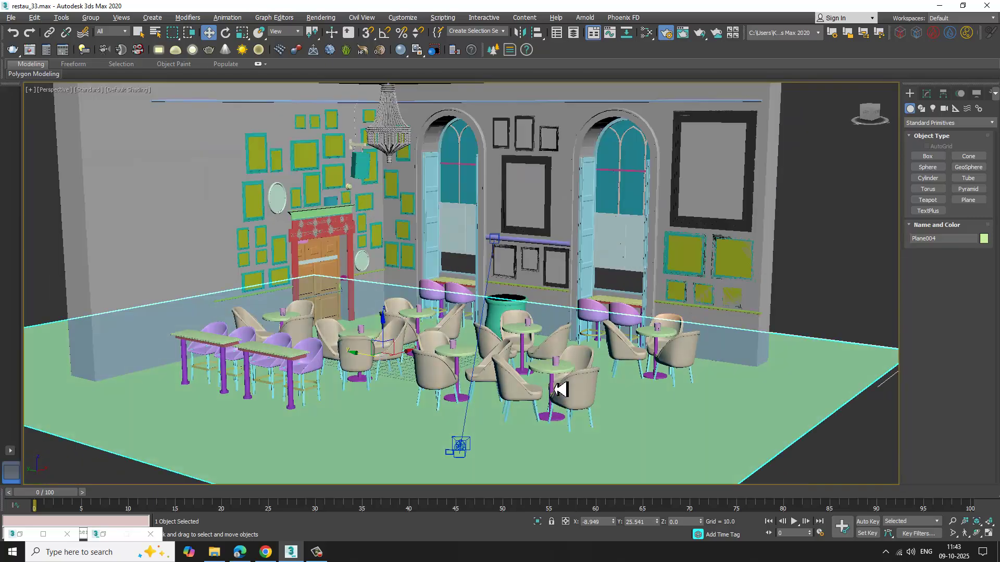
pyautogui.keyDown('alt'); pyautogui.moveTo(560, 389); pyautogui.dragTo(439, 467, button='middle'); pyautogui.keyUp('alt')
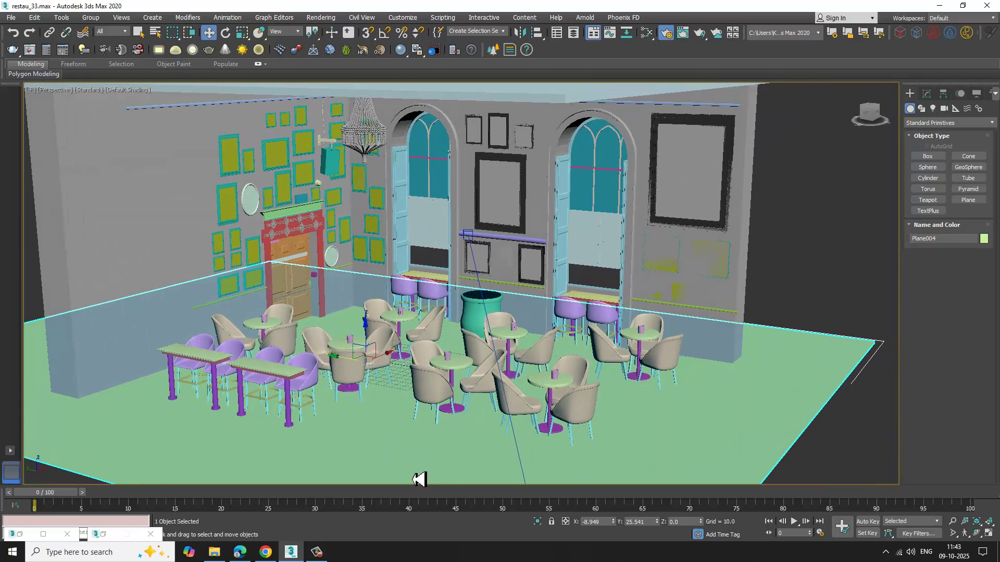
pyautogui.press('m')
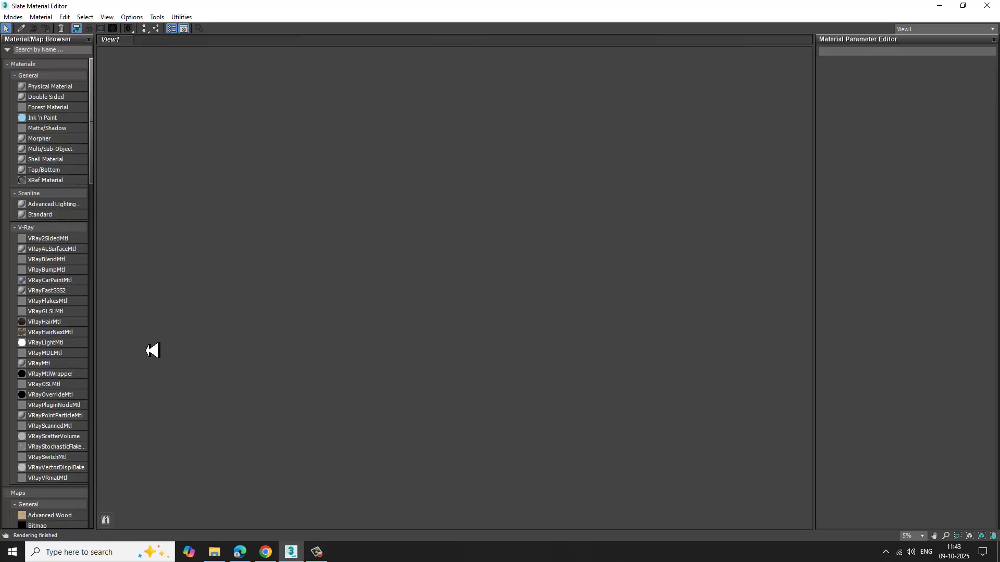
pyautogui.click(40, 367)
pyautogui.moveTo(325, 237); pyautogui.dragTo(326, 230)
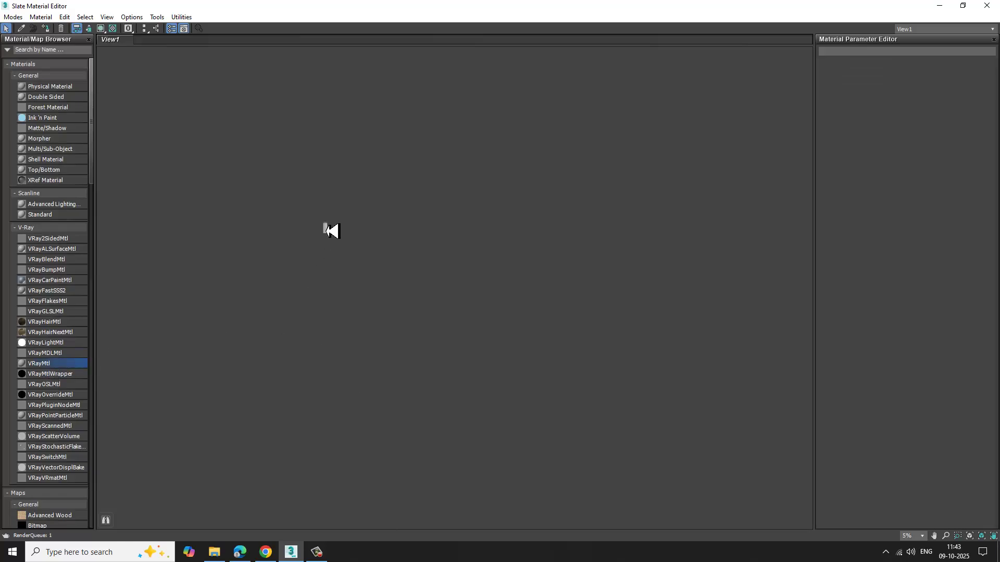
pyautogui.press('z')
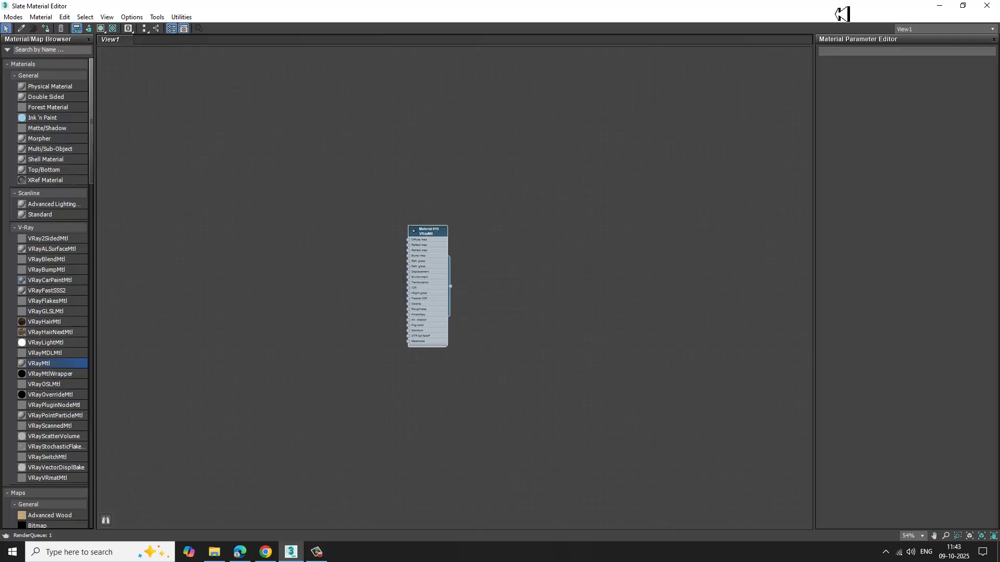
# - Reduce the material editor to a smaller window over the scene and open the VRayMtl's parameters
pyautogui.click(962, 6)
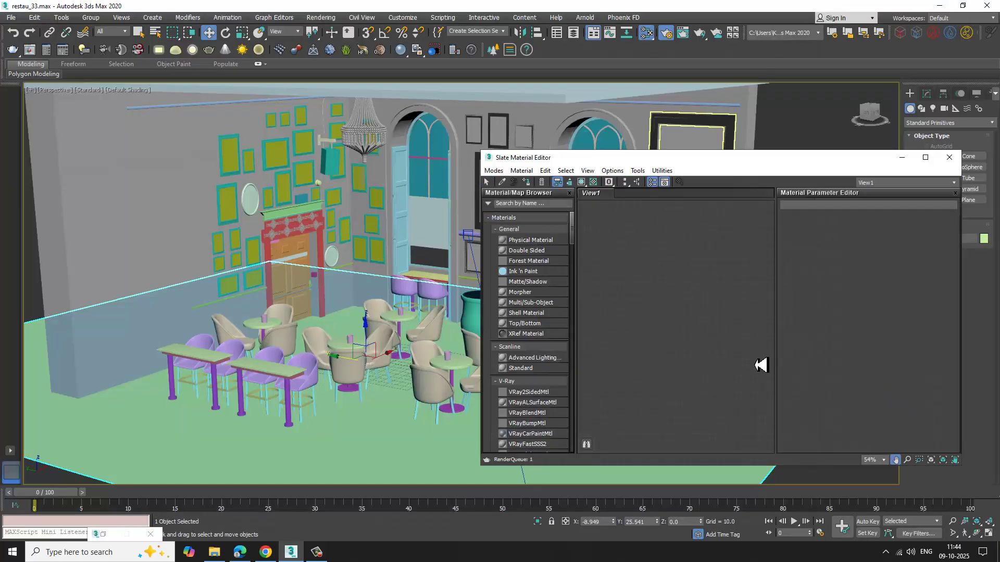
pyautogui.scroll(-6, 661, 333)
pyautogui.scroll(7, 687, 324)
pyautogui.scroll(1, 729, 337)
pyautogui.moveTo(677, 326); pyautogui.dragTo(733, 336, button='middle')
pyautogui.scroll(1, 740, 308)
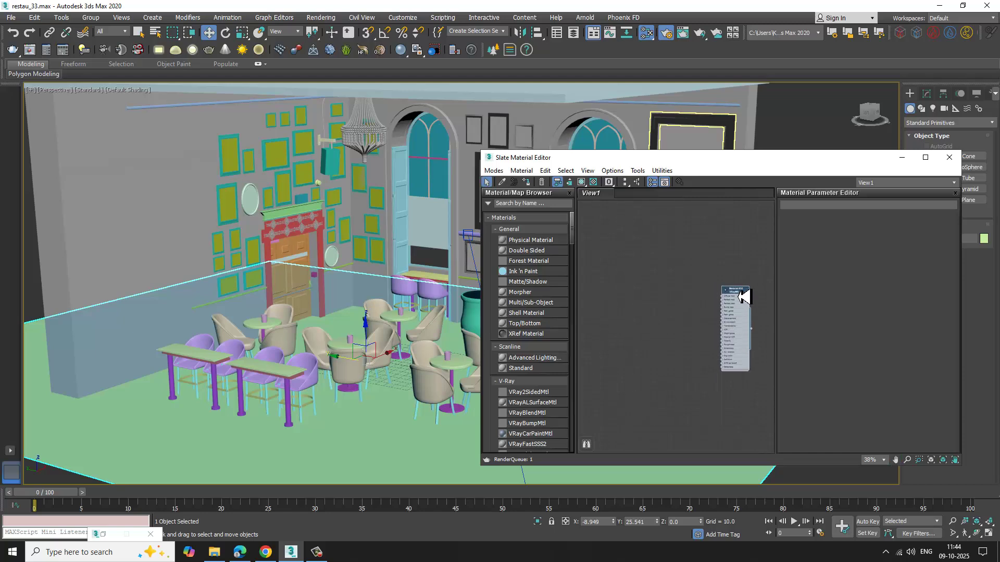
pyautogui.doubleClick(741, 294)
pyautogui.scroll(1, 756, 310)
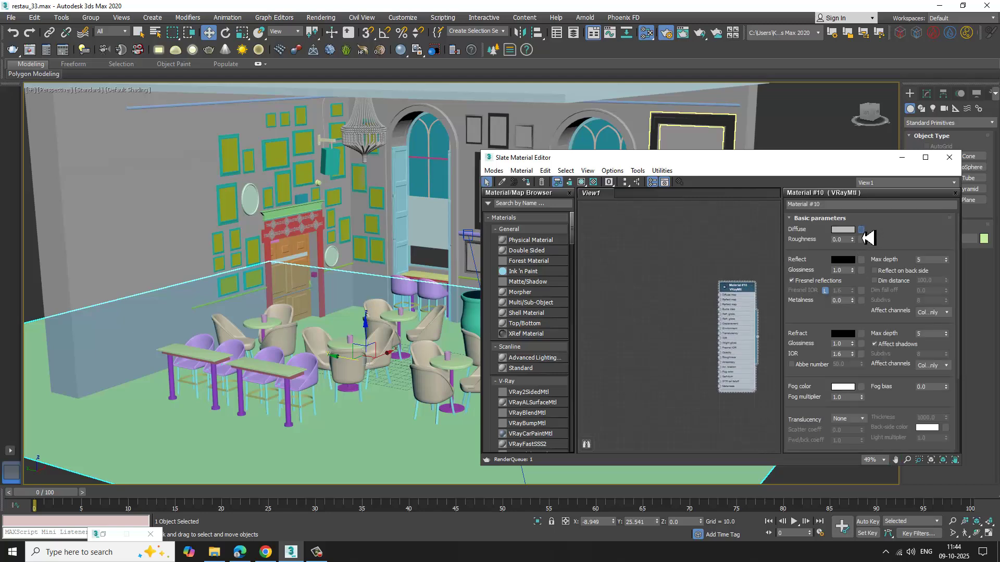
# - Load wood_floor_worn_diff_4k.jpg from D:\Oct 25\textures\New folder\textures as the diffuse bitmap and display the material on the selected floor plane
pyautogui.click(862, 230)
pyautogui.doubleClick(305, 125)
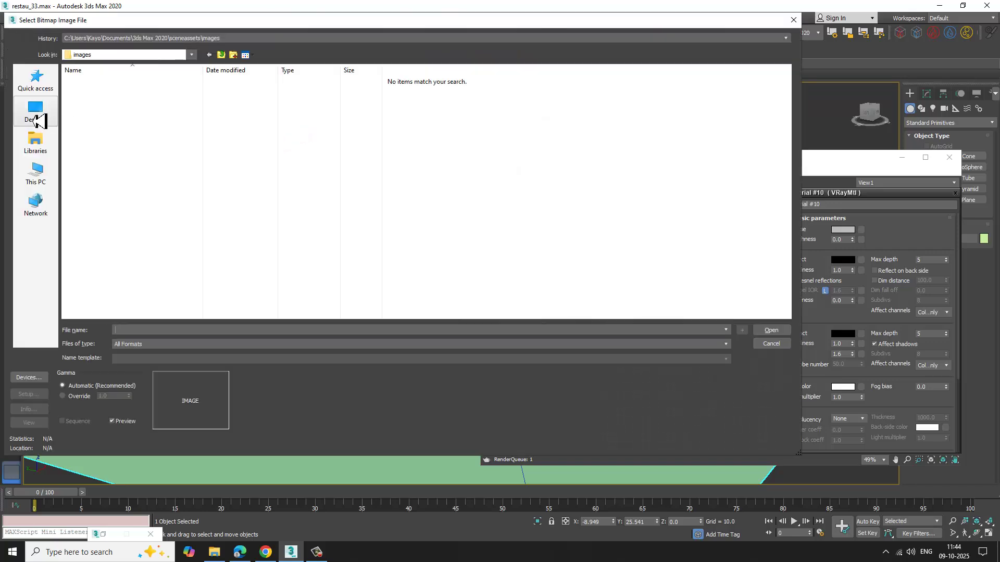
pyautogui.click(36, 176)
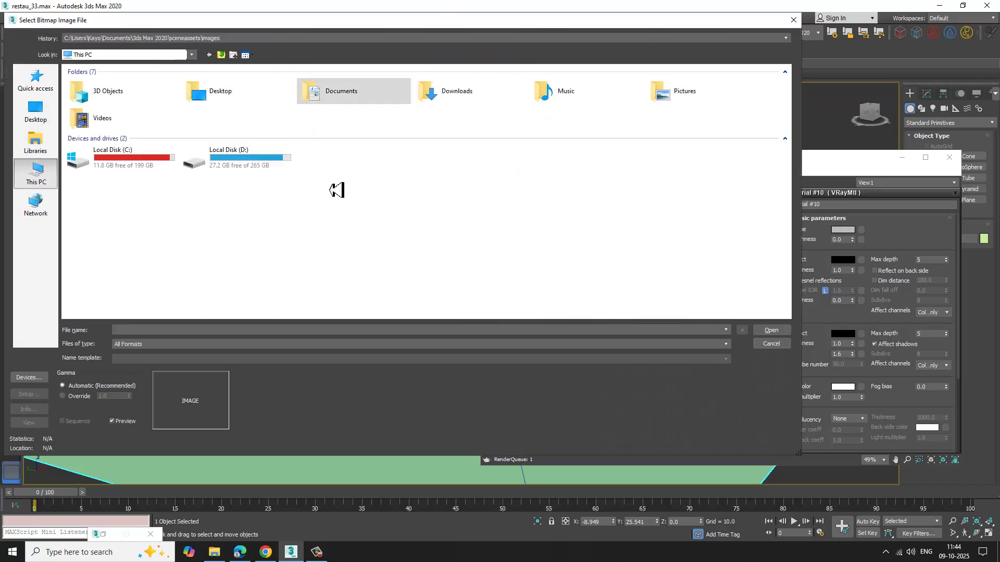
pyautogui.doubleClick(211, 155)
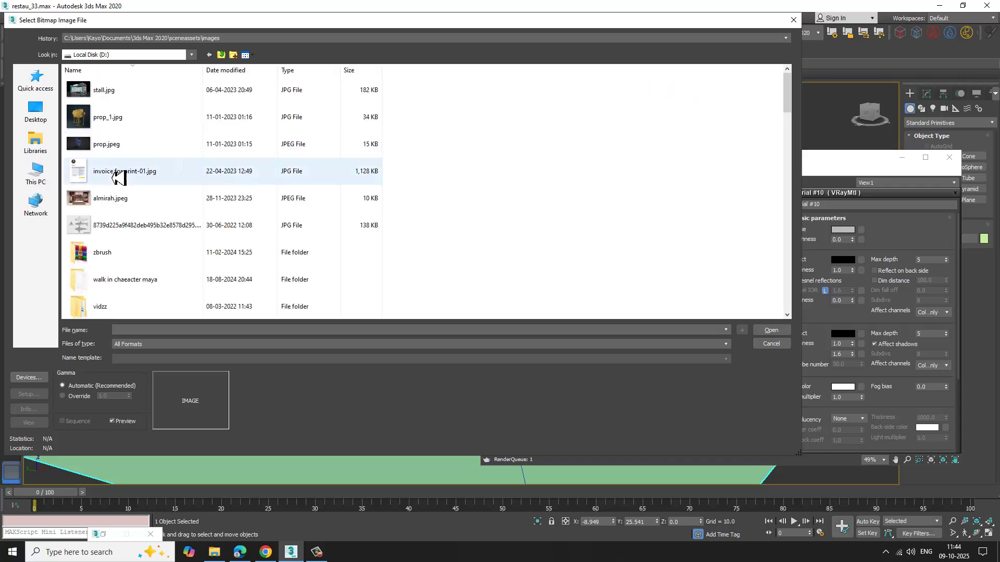
pyautogui.click(115, 176)
pyautogui.press('o')
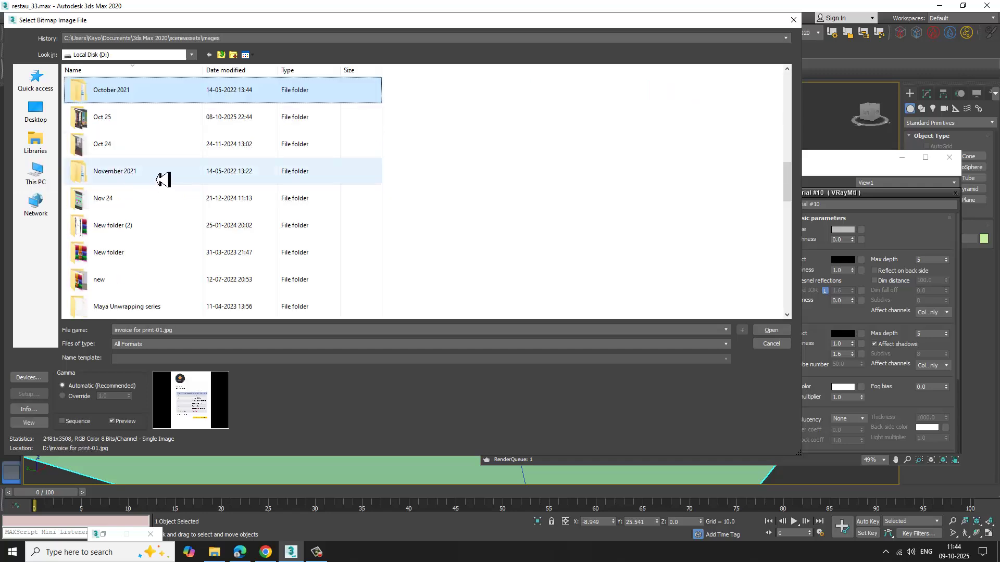
pyautogui.click(140, 125)
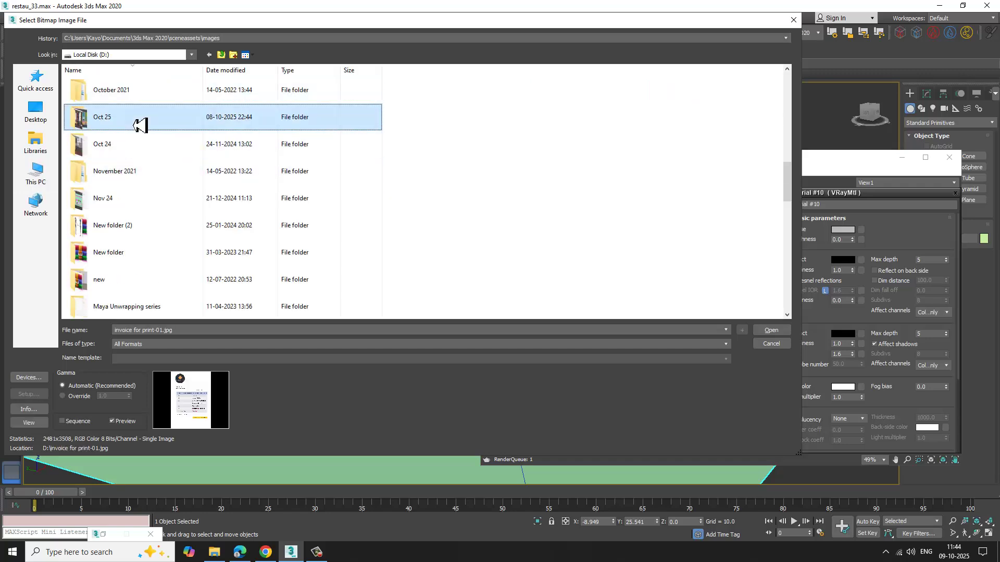
pyautogui.doubleClick(174, 125)
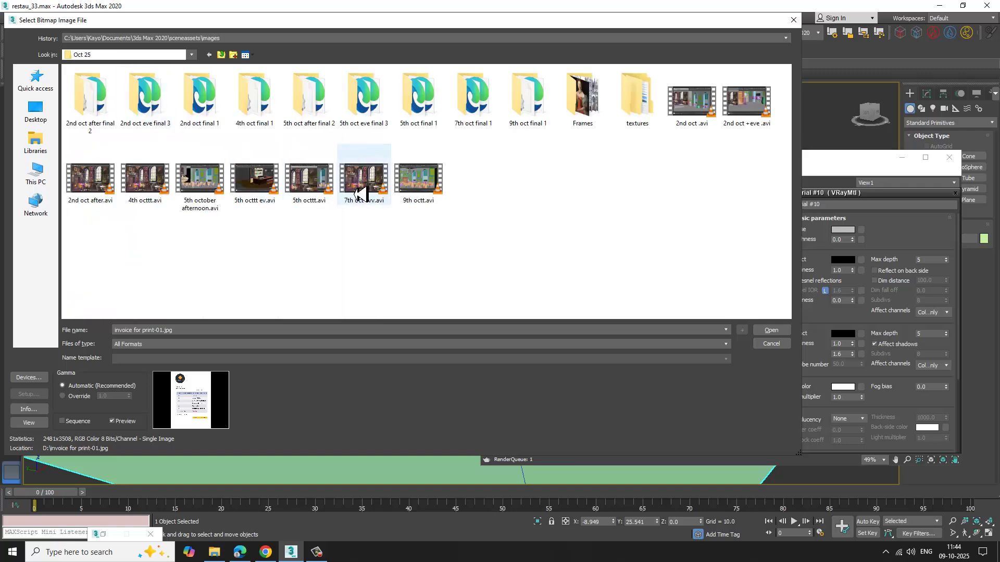
pyautogui.doubleClick(640, 86)
pyautogui.doubleClick(128, 84)
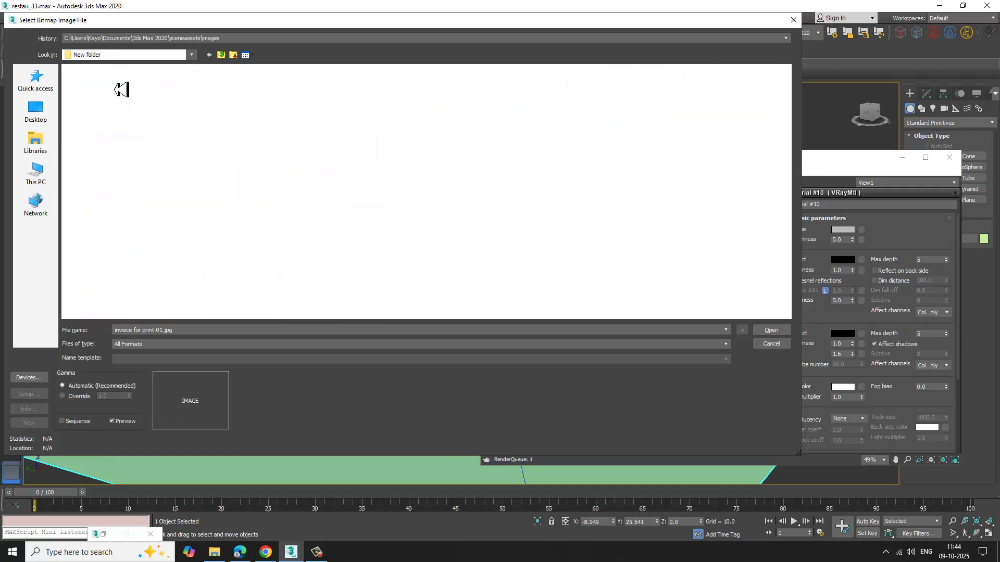
pyautogui.doubleClick(135, 83)
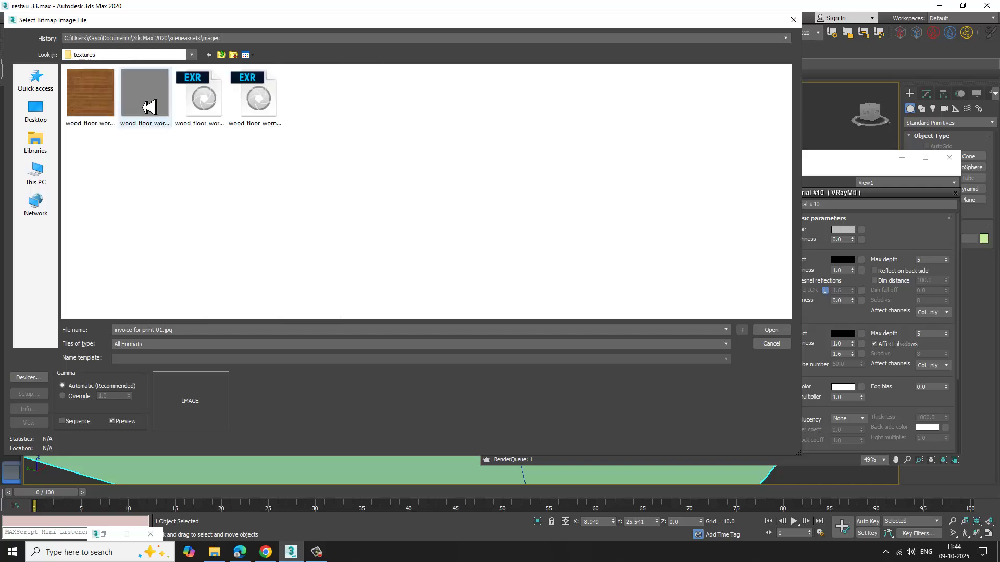
pyautogui.doubleClick(77, 102)
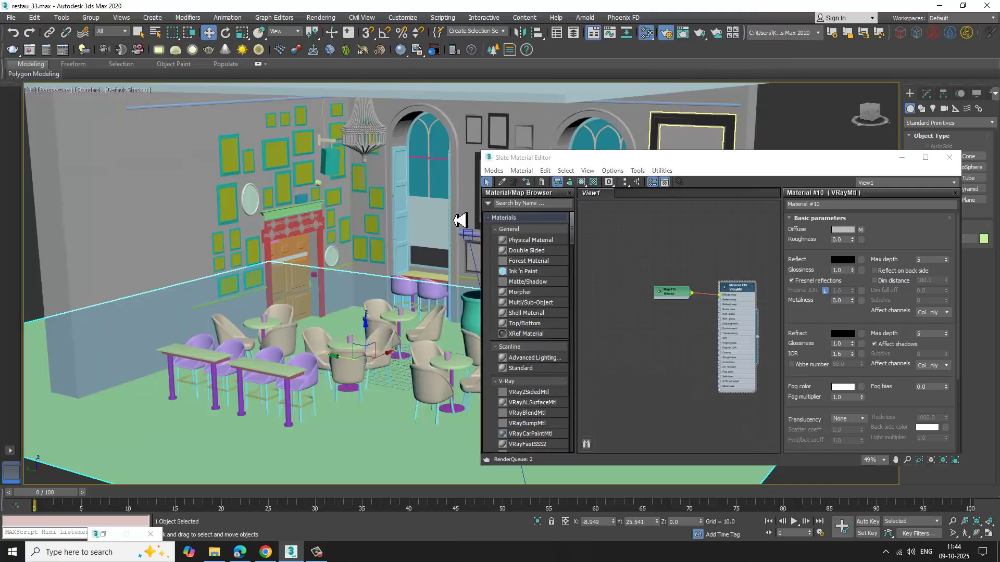
pyautogui.click(582, 182)
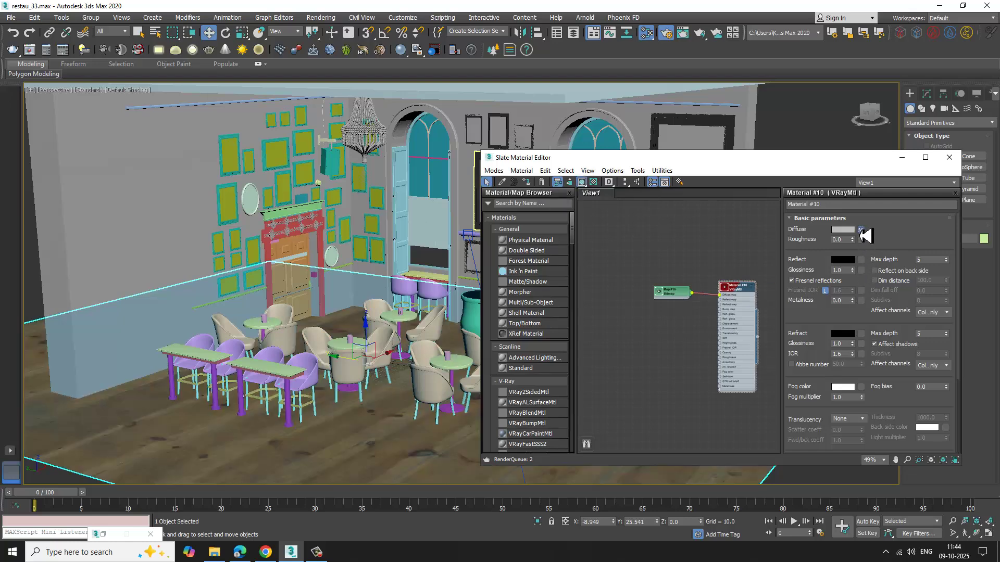
# - Set the diffuse bitmap's tiling to 3.0 in both U and V
pyautogui.click(861, 230)
pyautogui.doubleClick(859, 269)
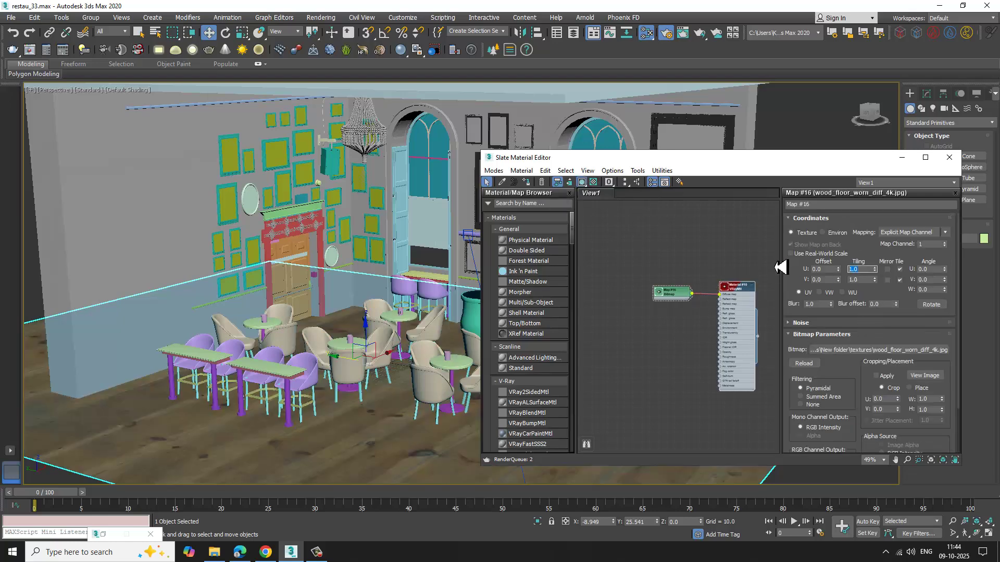
pyautogui.write('3')
pyautogui.press('Return')
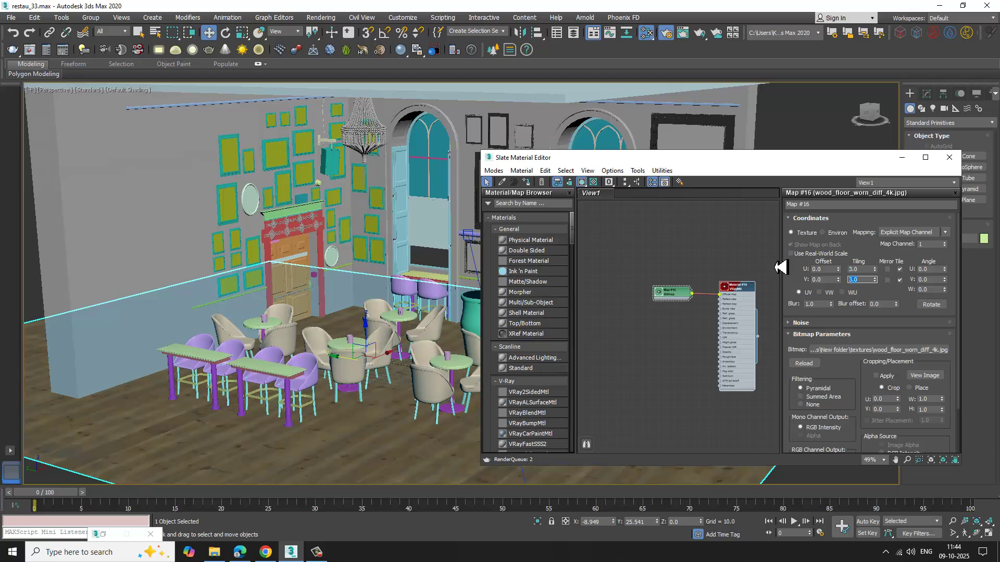
# - Load wood_floor_worn_rough_4k.exr as a bitmap in the floor material's roughness slot, accepting the EXR import options
pyautogui.doubleClick(745, 289)
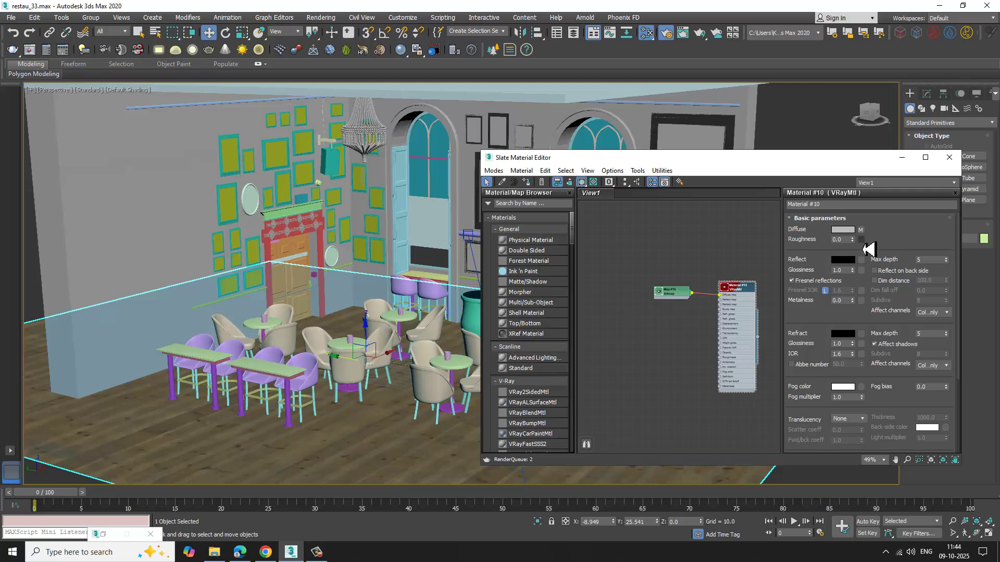
pyautogui.click(861, 240)
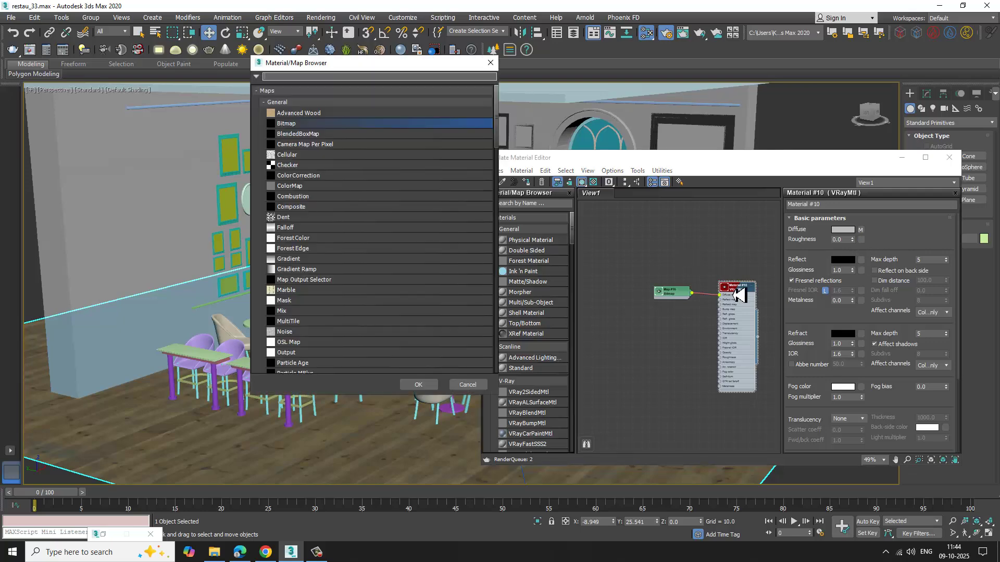
pyautogui.doubleClick(325, 125)
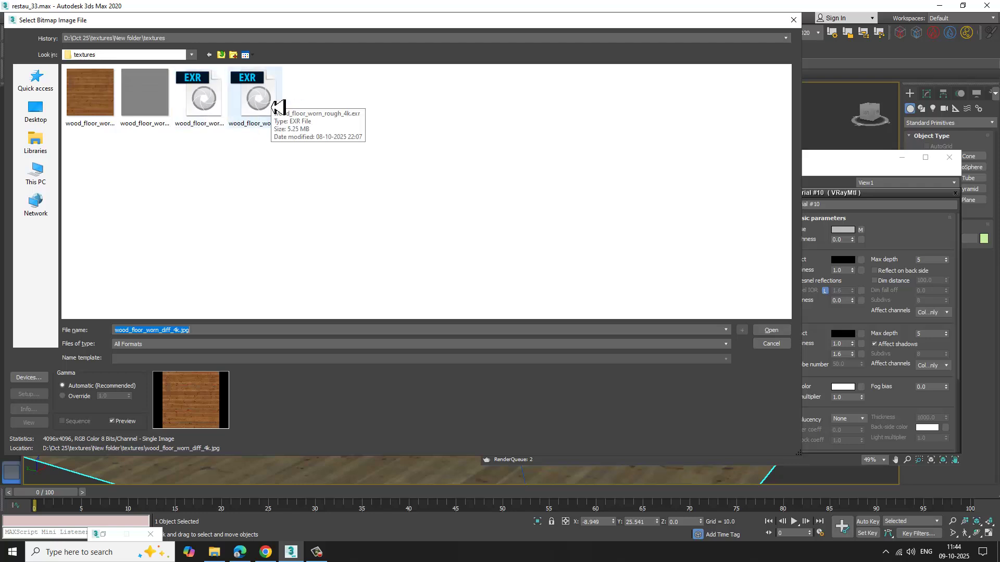
pyautogui.click(276, 107)
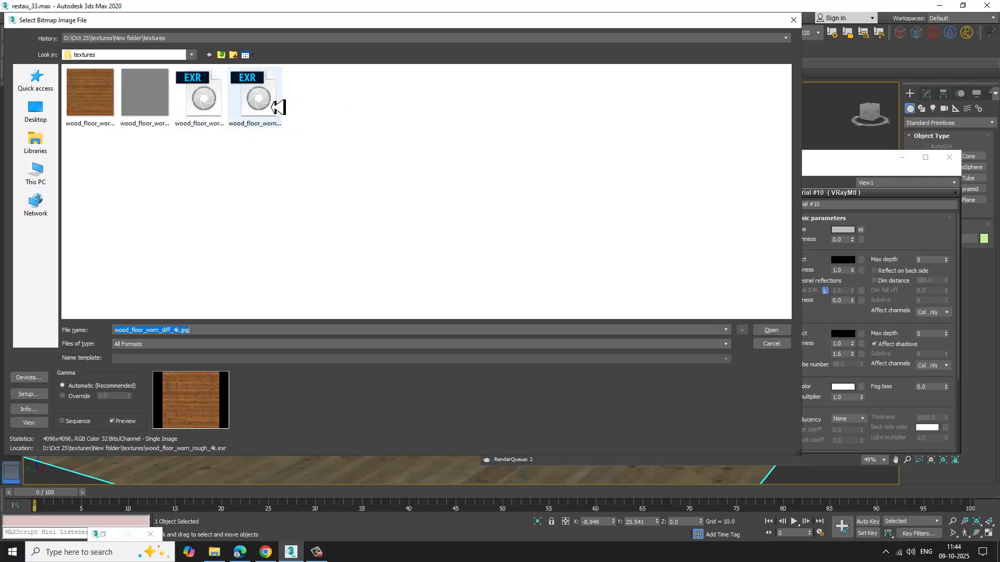
pyautogui.doubleClick(276, 107)
pyautogui.click(205, 243)
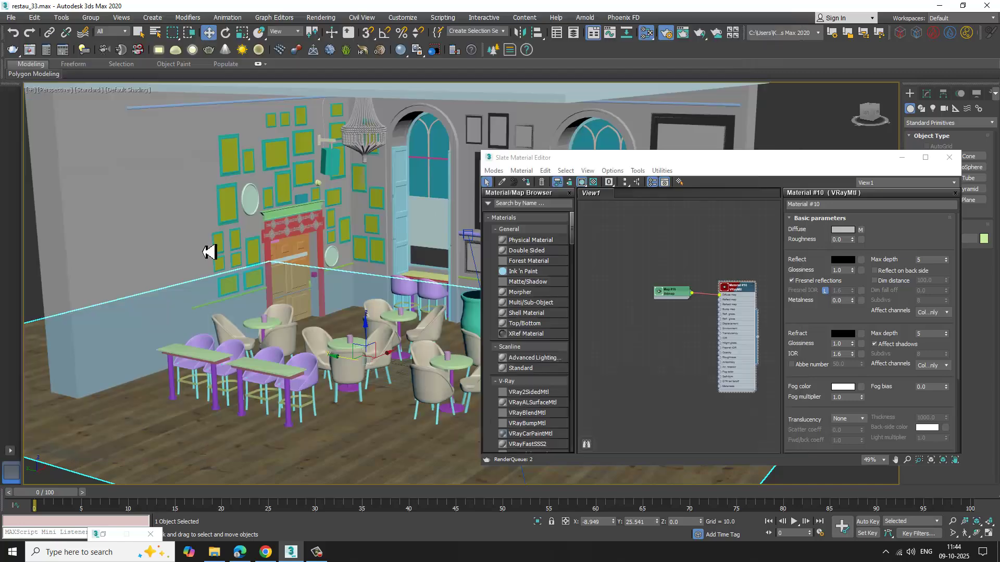
# - Set the roughness bitmap's tiling to 3.0 in both U and V
pyautogui.doubleClick(663, 361)
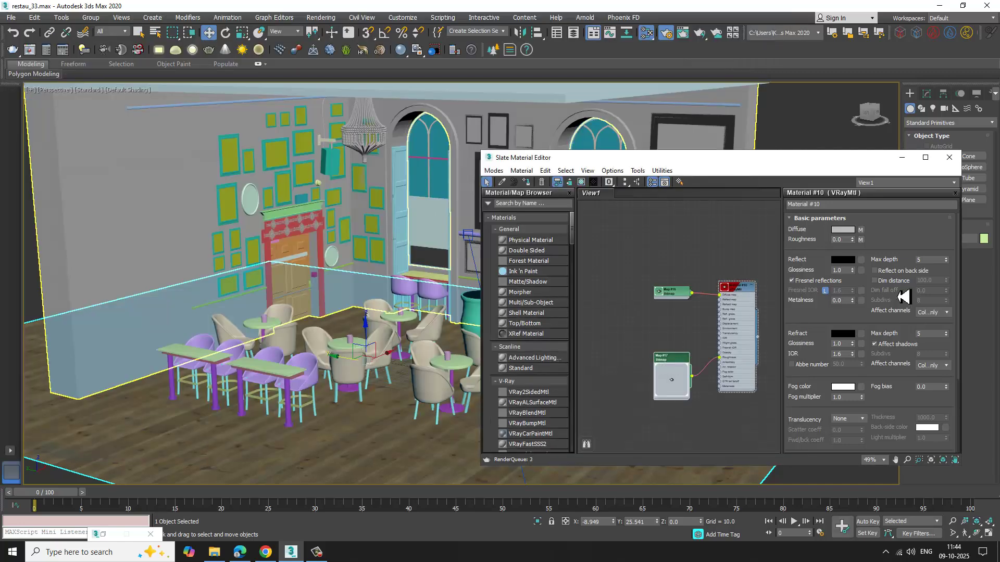
pyautogui.doubleClick(670, 364)
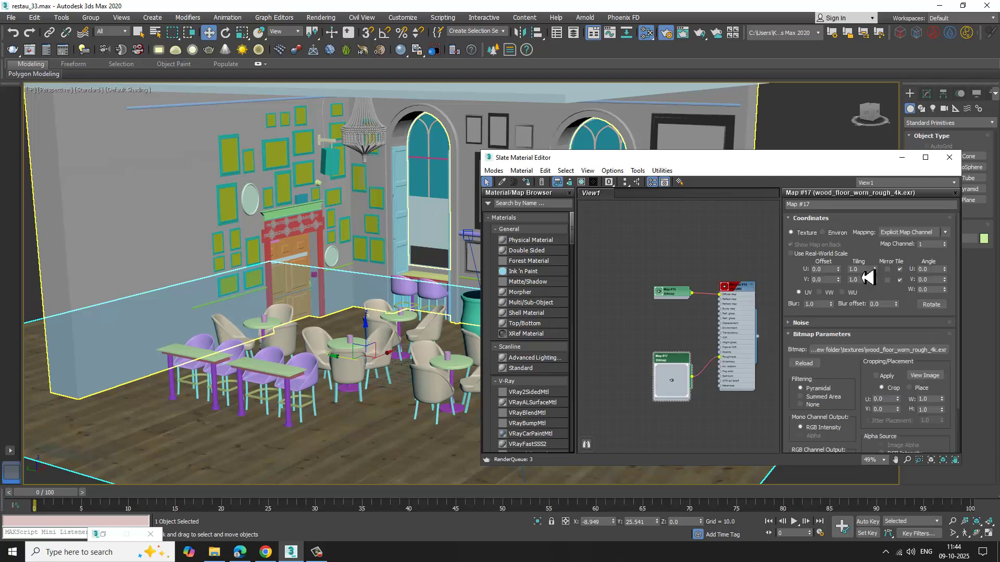
pyautogui.click(860, 269)
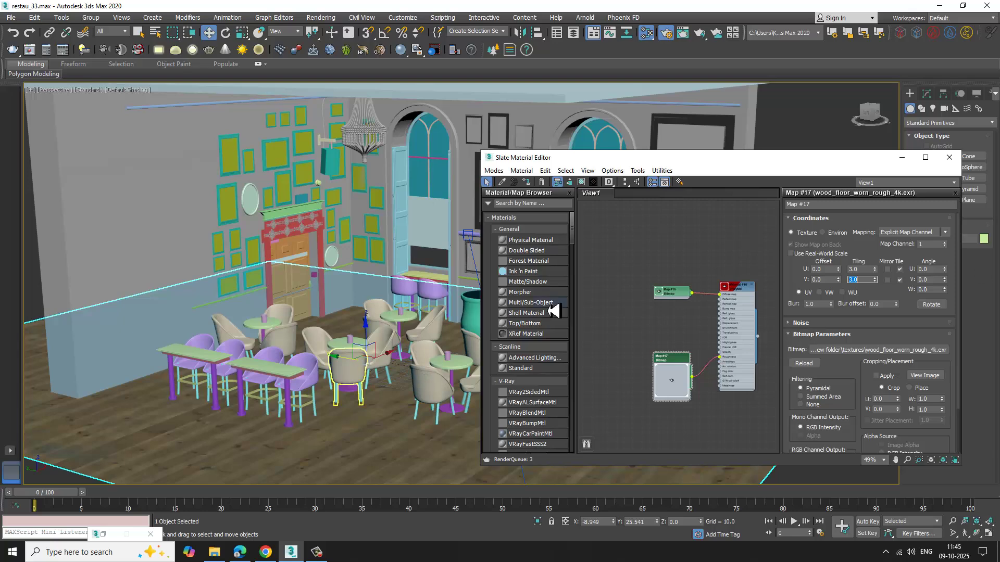
# - Add a VRayBump2Normal map and connect it to the floor material's bump map input
pyautogui.scroll(-15, 553, 311)
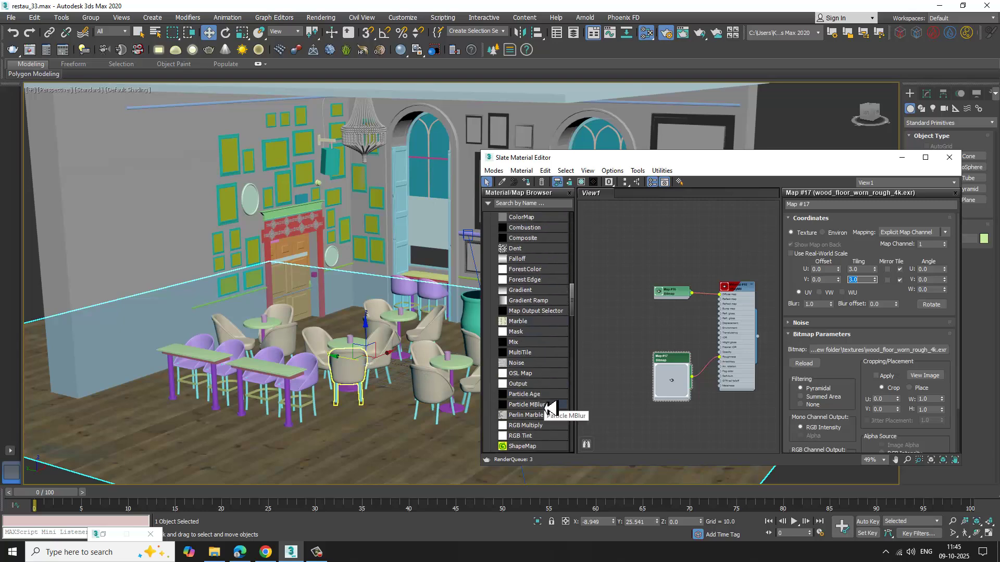
pyautogui.scroll(-20, 547, 409)
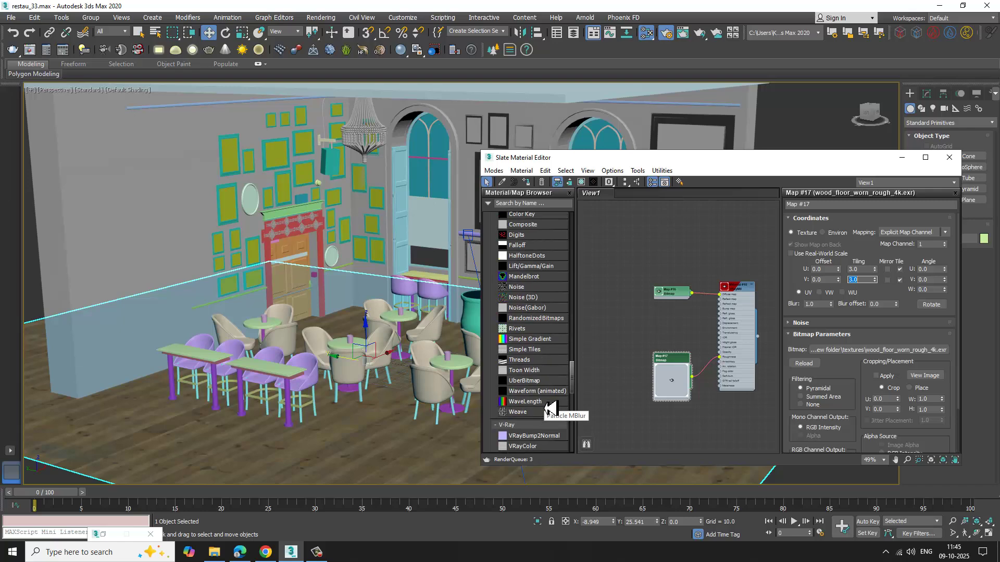
pyautogui.moveTo(544, 437); pyautogui.dragTo(704, 319)
pyautogui.scroll(5, 667, 344)
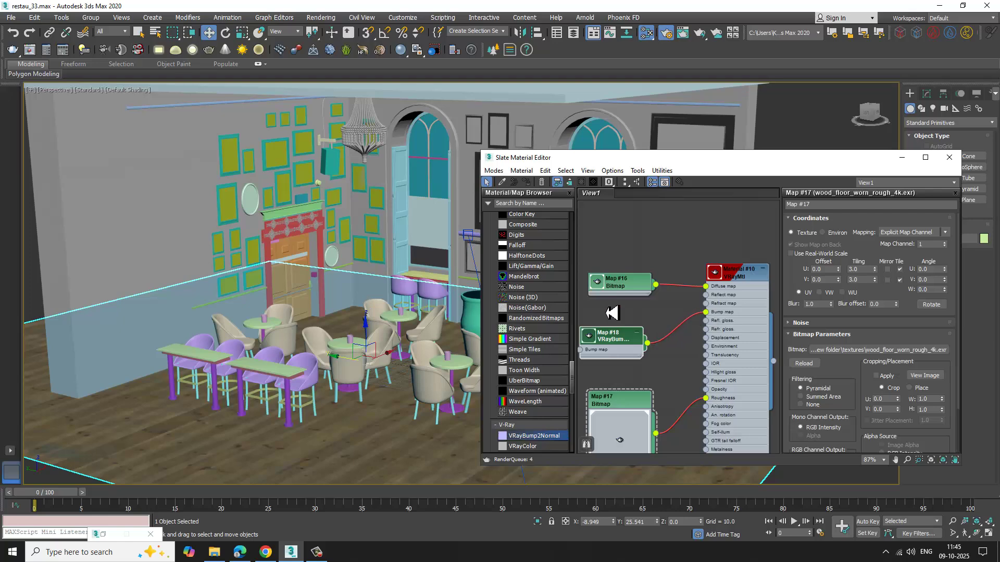
# - Load wood_floor_worn_nor_gl_4k.exr as a bitmap in the VRayBump2Normal map's bump slot, accepting the EXR import options
pyautogui.moveTo(612, 313); pyautogui.dragTo(699, 295, button='middle')
pyautogui.click(714, 321)
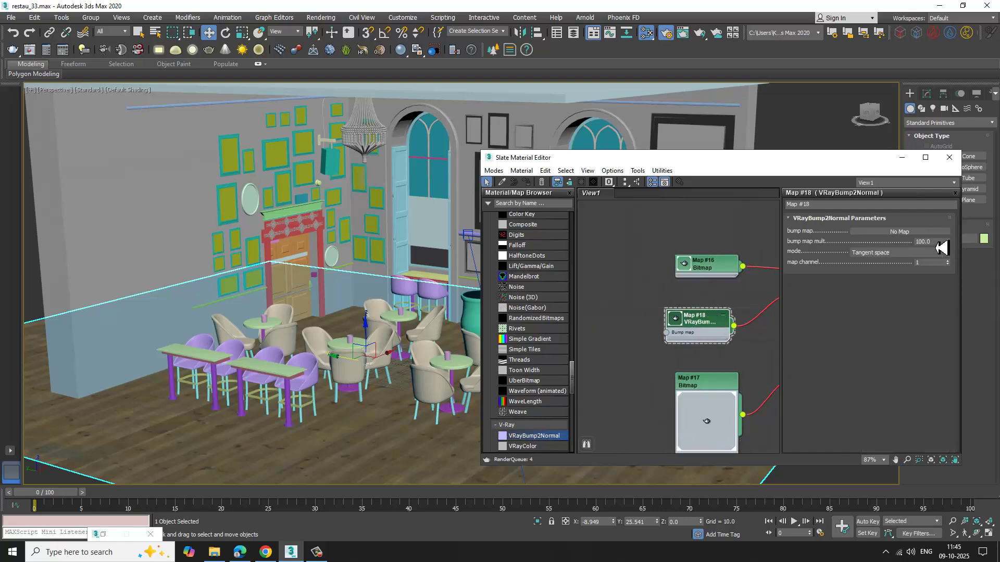
pyautogui.click(934, 232)
pyautogui.doubleClick(303, 125)
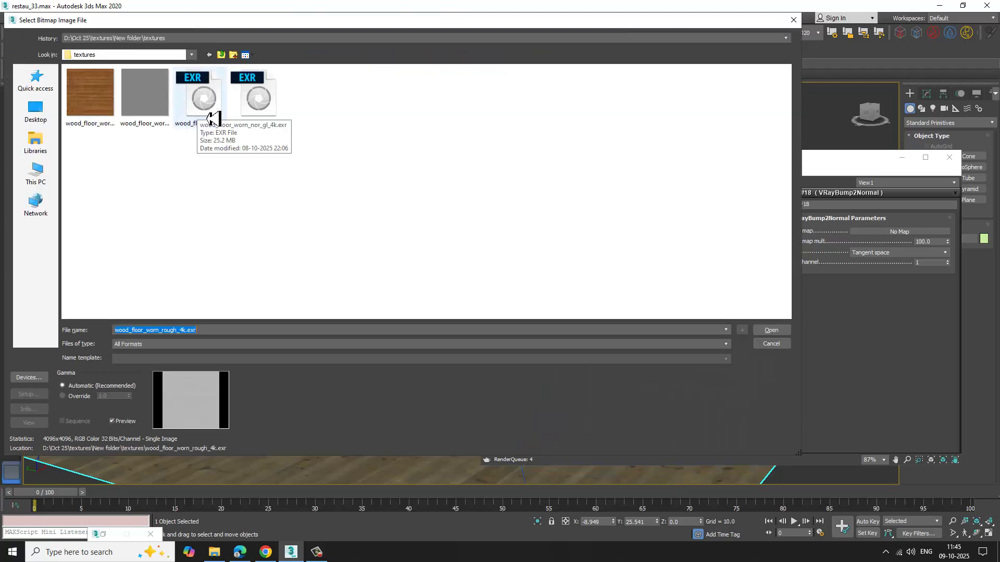
pyautogui.click(208, 117)
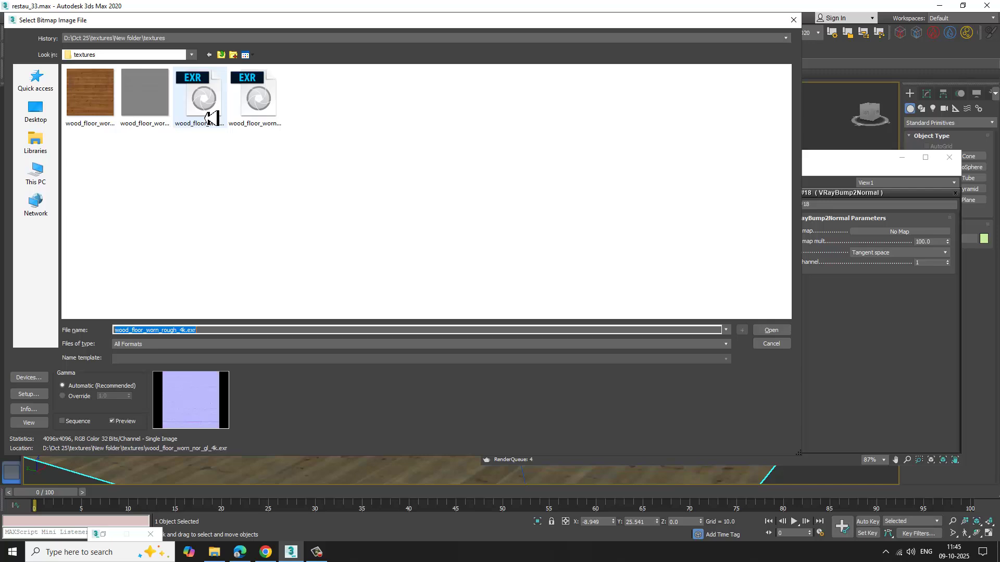
pyautogui.doubleClick(210, 117)
pyautogui.click(212, 203)
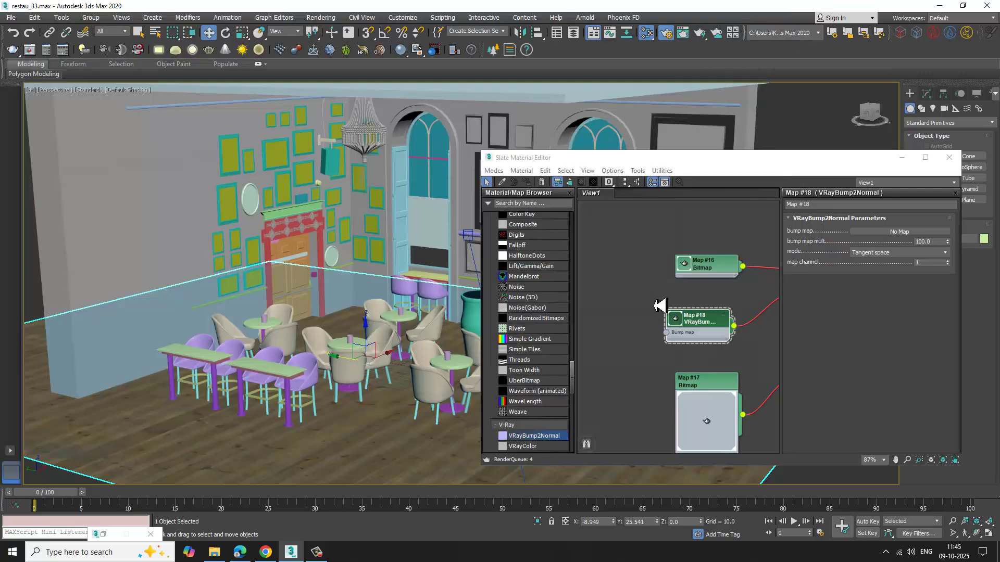
# - Set the normal bitmap's tiling to 3.0 in both U and V, and minimize the material editor
pyautogui.doubleClick(642, 321)
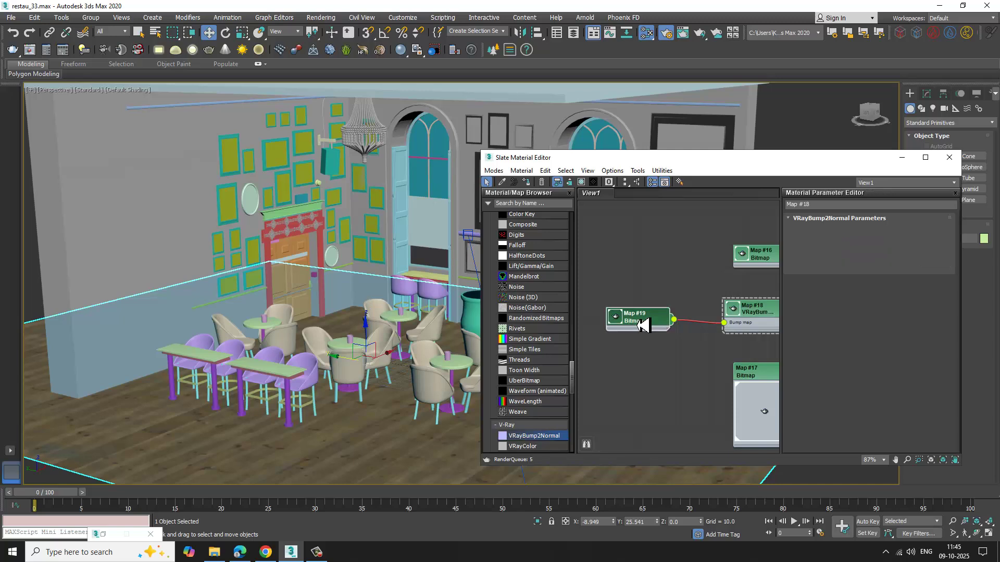
pyautogui.click(861, 269)
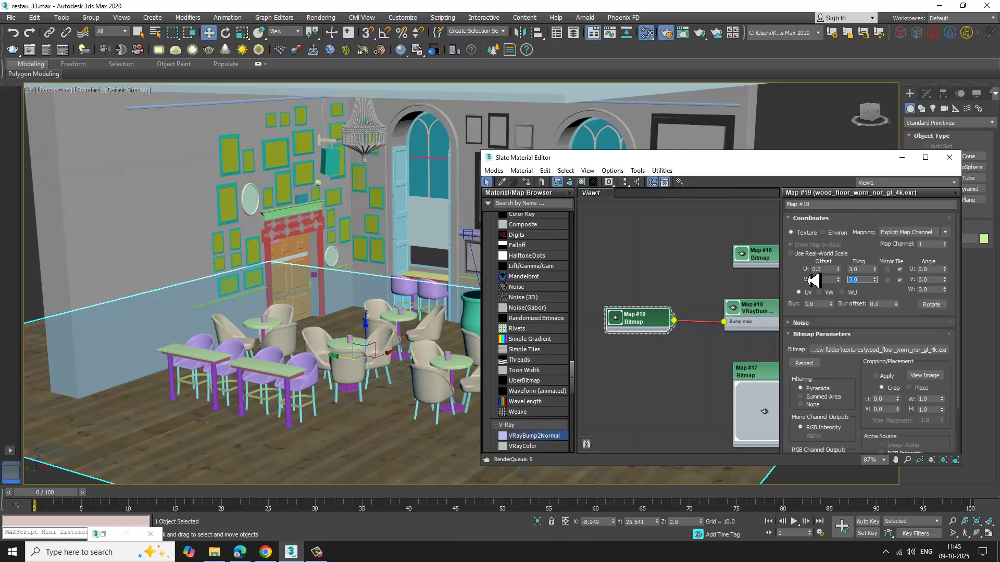
pyautogui.click(902, 158)
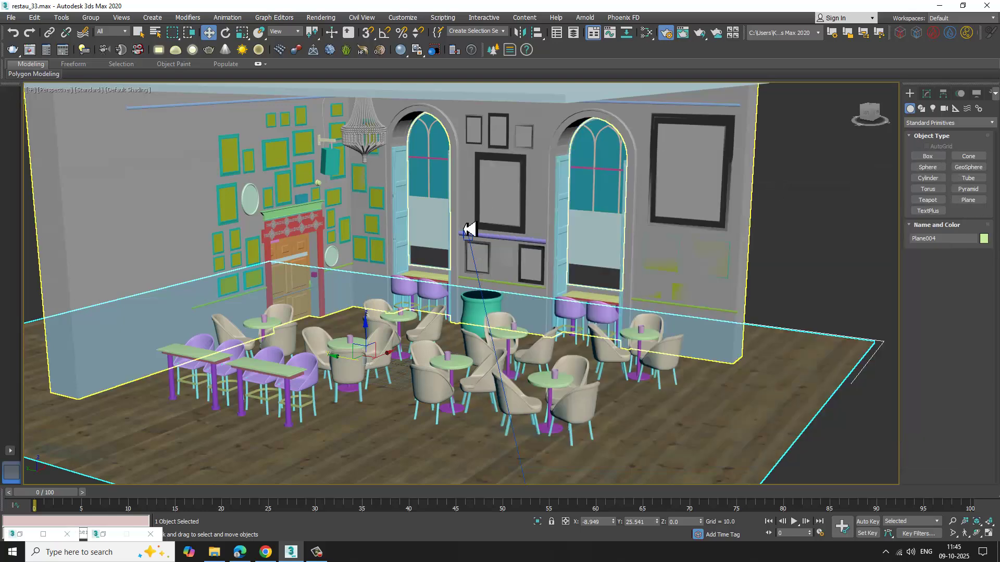
# - Select the large picture frame beside the far-right arched window together with the five smaller frames below it
pyautogui.moveTo(736, 252); pyautogui.dragTo(745, 301, button='middle')
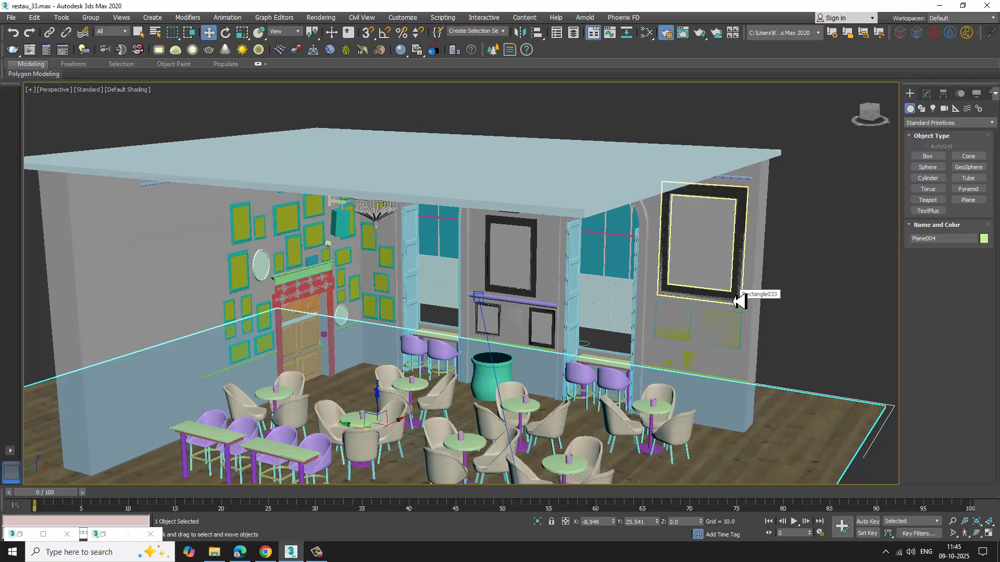
pyautogui.scroll(8, 689, 335)
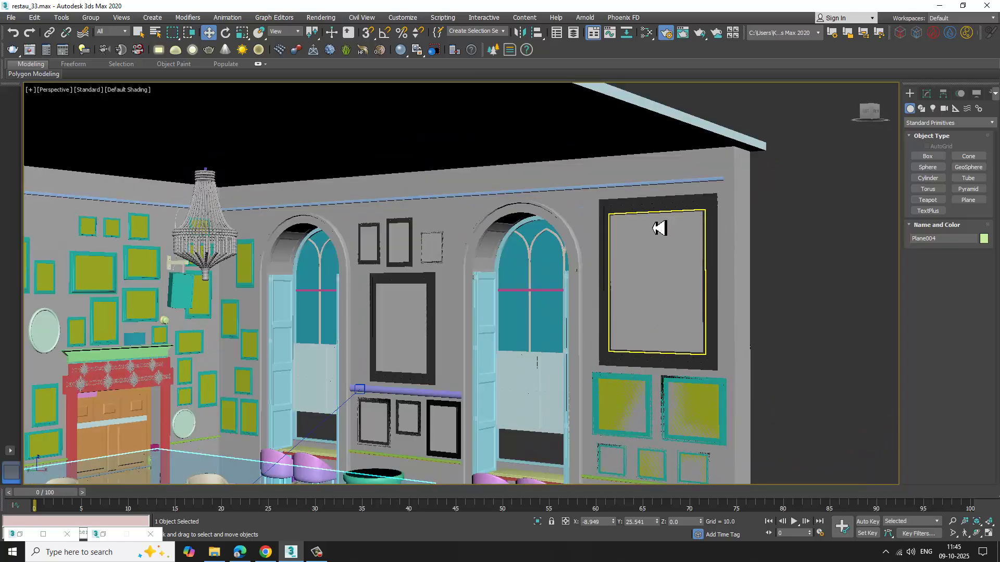
pyautogui.click(659, 218)
pyautogui.scroll(-4, 703, 290)
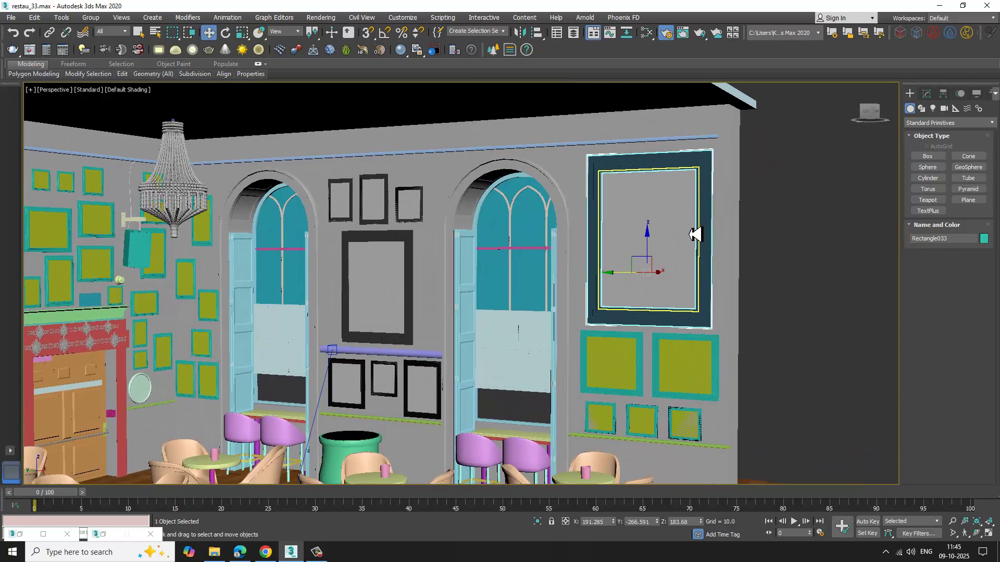
pyautogui.scroll(5, 695, 234)
pyautogui.scroll(-3, 703, 317)
pyautogui.moveTo(681, 326); pyautogui.dragTo(634, 155, button='middle')
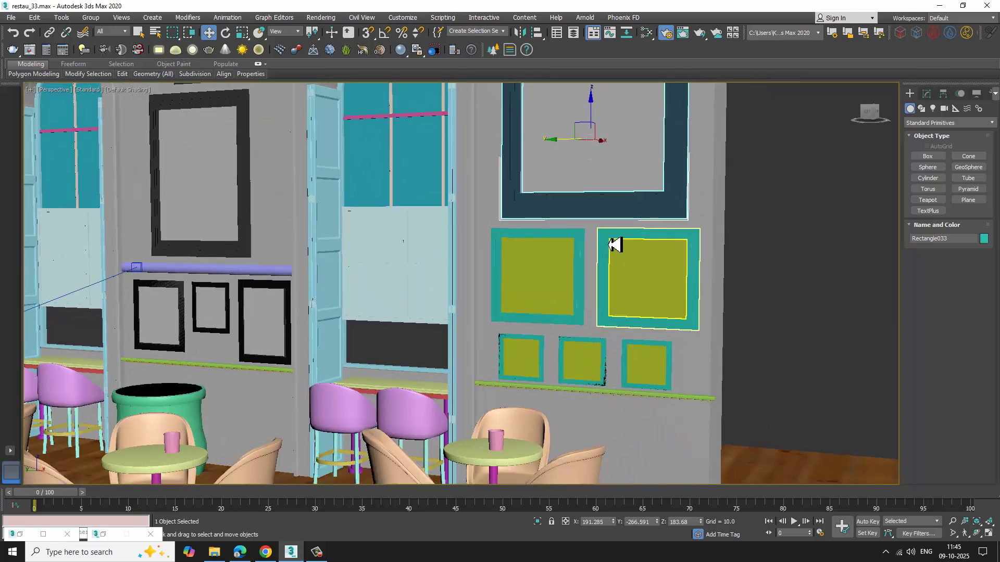
pyautogui.keyDown('ctrl'); pyautogui.click(615, 238); pyautogui.keyUp('ctrl')
pyautogui.keyDown('ctrl'); pyautogui.click(576, 239); pyautogui.keyUp('ctrl')
pyautogui.keyDown('ctrl'); pyautogui.click(641, 349); pyautogui.keyUp('ctrl')
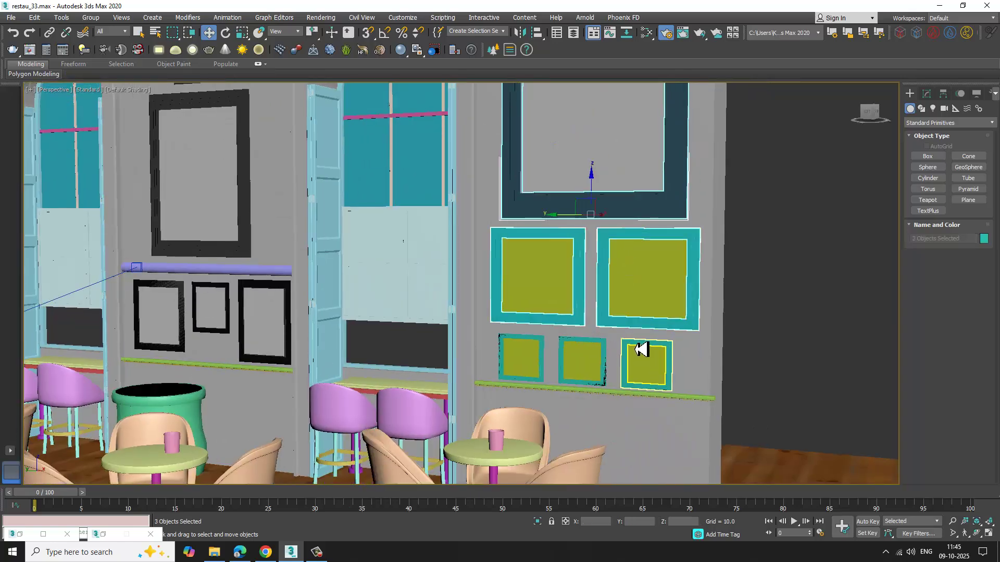
pyautogui.keyDown('ctrl'); pyautogui.click(608, 348); pyautogui.keyUp('ctrl')
pyautogui.keyDown('ctrl'); pyautogui.click(550, 347); pyautogui.keyUp('ctrl')
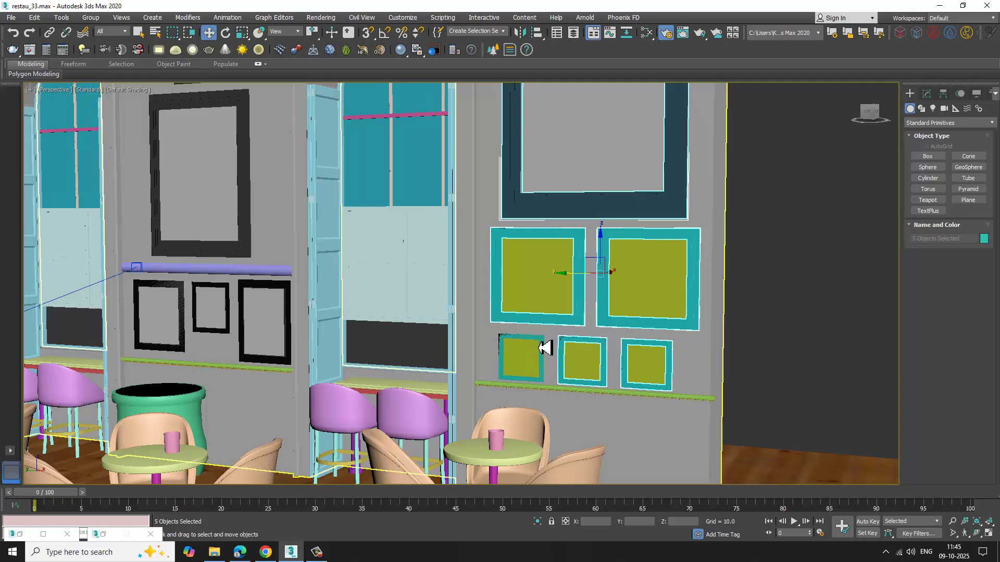
pyautogui.keyDown('alt'); pyautogui.click(545, 348); pyautogui.keyUp('alt')
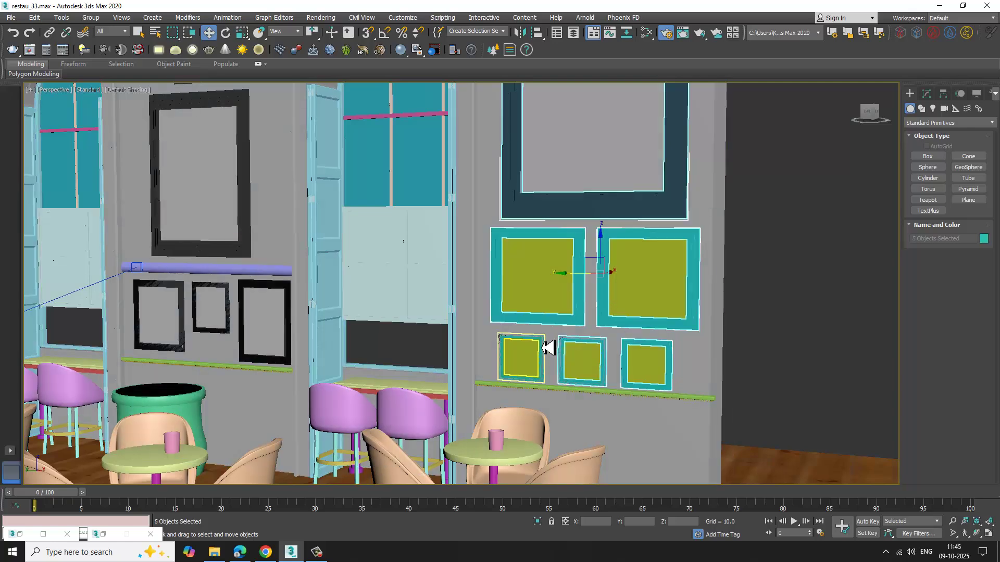
pyautogui.keyDown('ctrl'); pyautogui.click(541, 348); pyautogui.keyUp('ctrl')
# - Add the three small frames below the purple shelf and the large frame above it to the selection
pyautogui.keyDown('alt'); pyautogui.moveTo(537, 300); pyautogui.dragTo(336, 309, button='middle'); pyautogui.keyUp('alt')
pyautogui.scroll(5, 415, 304)
pyautogui.keyDown('ctrl'); pyautogui.click(282, 370); pyautogui.keyUp('ctrl')
pyautogui.keyDown('ctrl'); pyautogui.click(332, 316); pyautogui.keyUp('ctrl')
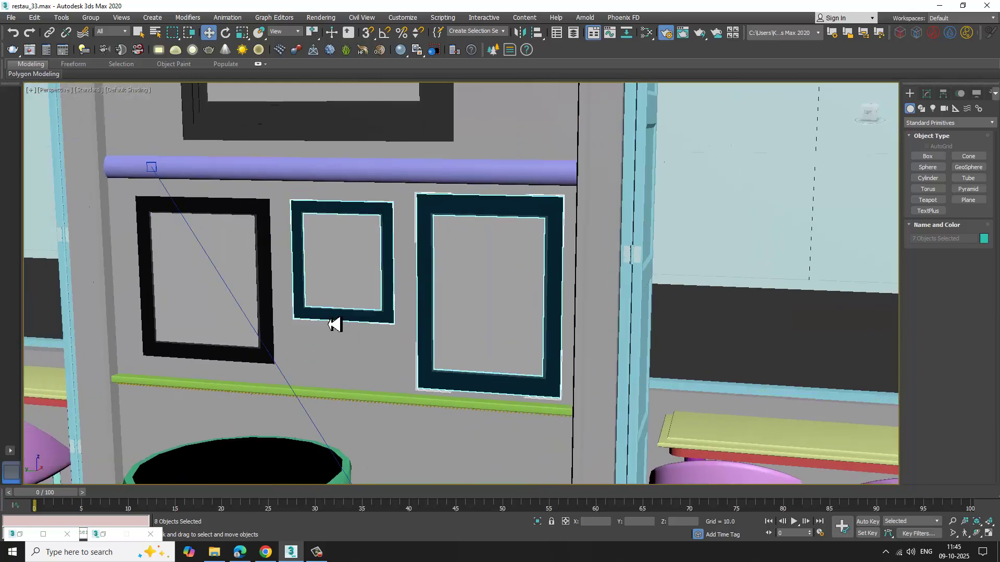
pyautogui.keyDown('ctrl'); pyautogui.click(268, 330); pyautogui.keyUp('ctrl')
pyautogui.keyDown('alt'); pyautogui.moveTo(324, 221); pyautogui.dragTo(422, 273, button='middle'); pyautogui.keyUp('alt')
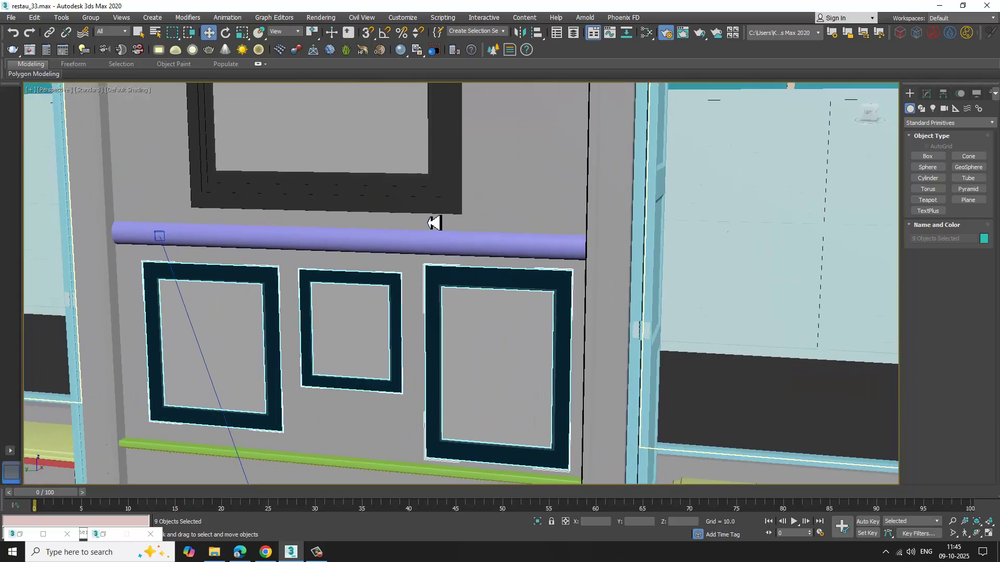
pyautogui.keyDown('ctrl'); pyautogui.click(442, 197); pyautogui.keyUp('ctrl')
# - Add the three small frames at the top of the wall between the two arched windows to the selection
pyautogui.scroll(-4, 527, 209)
pyautogui.moveTo(526, 210); pyautogui.dragTo(501, 336, button='middle')
pyautogui.keyDown('ctrl'); pyautogui.click(409, 145); pyautogui.keyUp('ctrl')
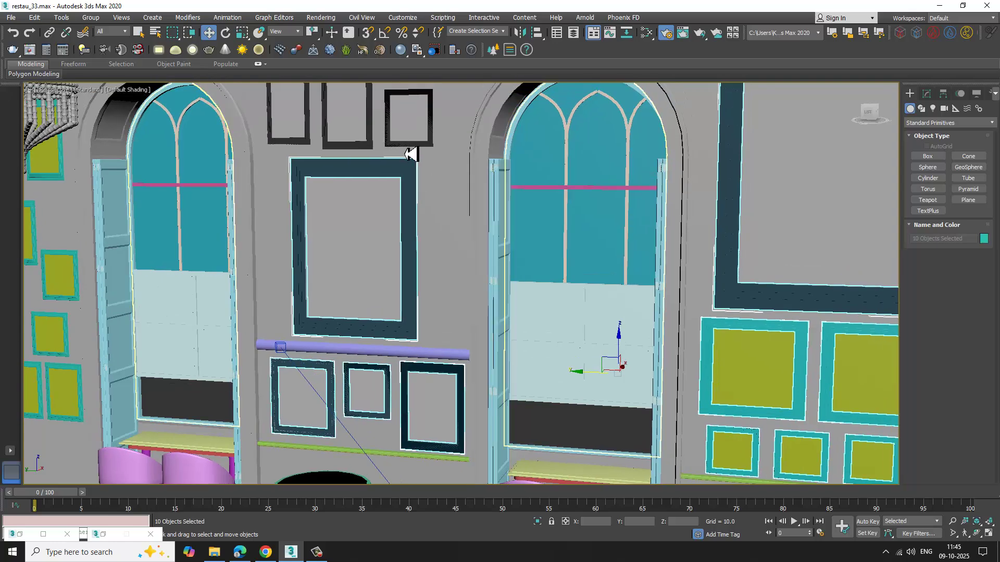
pyautogui.scroll(5, 458, 196)
pyautogui.keyDown('ctrl'); pyautogui.click(307, 197); pyautogui.keyUp('ctrl')
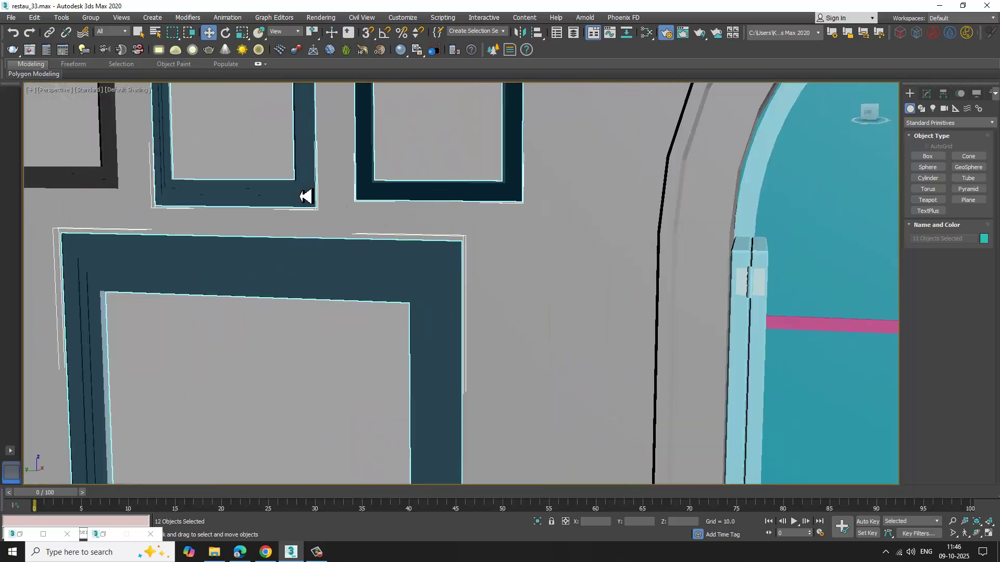
pyautogui.keyDown('ctrl'); pyautogui.click(96, 174); pyautogui.keyUp('ctrl')
pyautogui.scroll(-4, 615, 225)
pyautogui.scroll(-6, 613, 223)
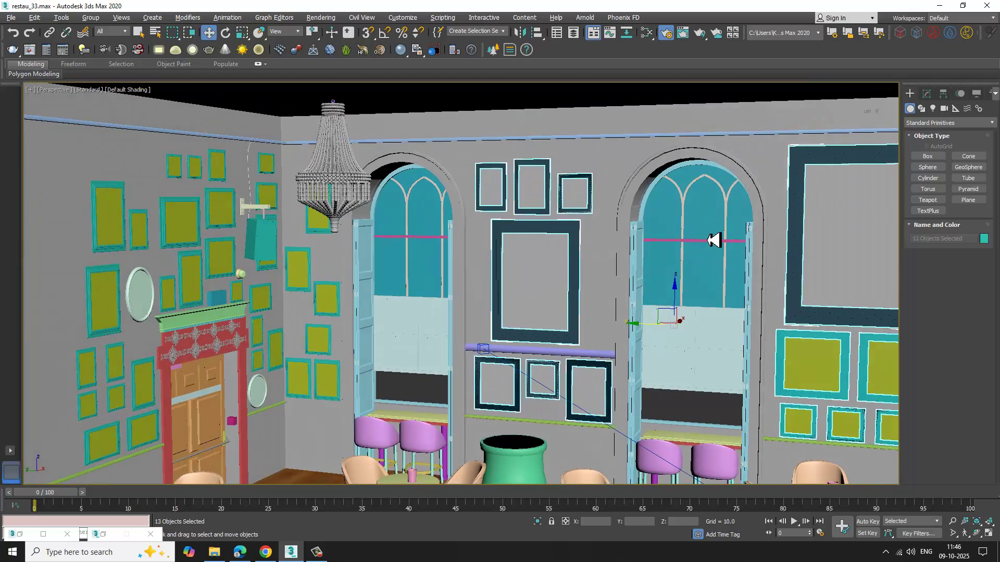
pyautogui.scroll(3, 625, 239)
# - Reopen the material editor, add a new VRayMtl in an empty area of the node view and show its parameters
pyautogui.press('m')
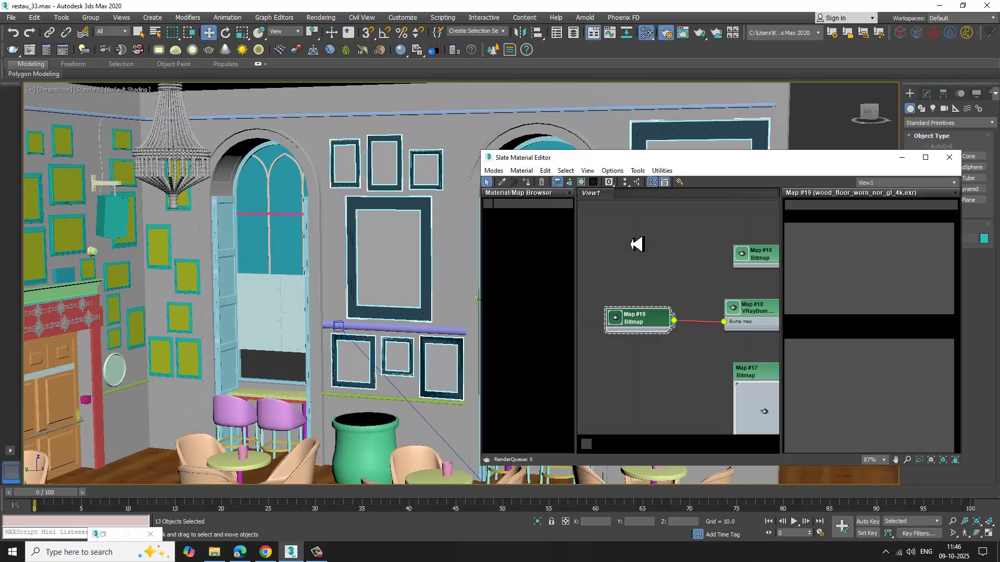
pyautogui.moveTo(750, 381); pyautogui.dragTo(724, 292, button='middle')
pyautogui.moveTo(702, 341); pyautogui.dragTo(673, 295, button='middle')
pyautogui.scroll(5, 538, 370)
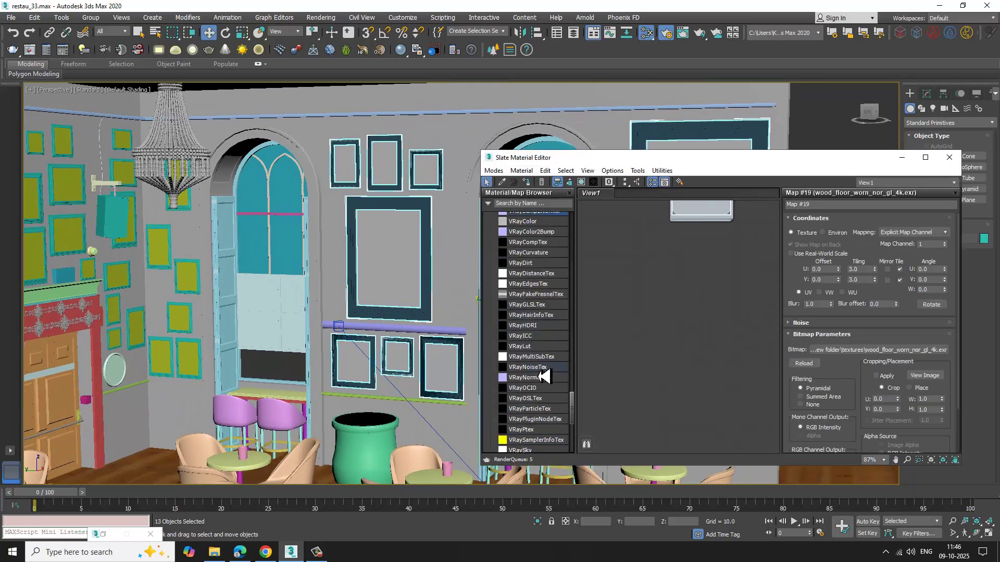
pyautogui.scroll(6, 552, 334)
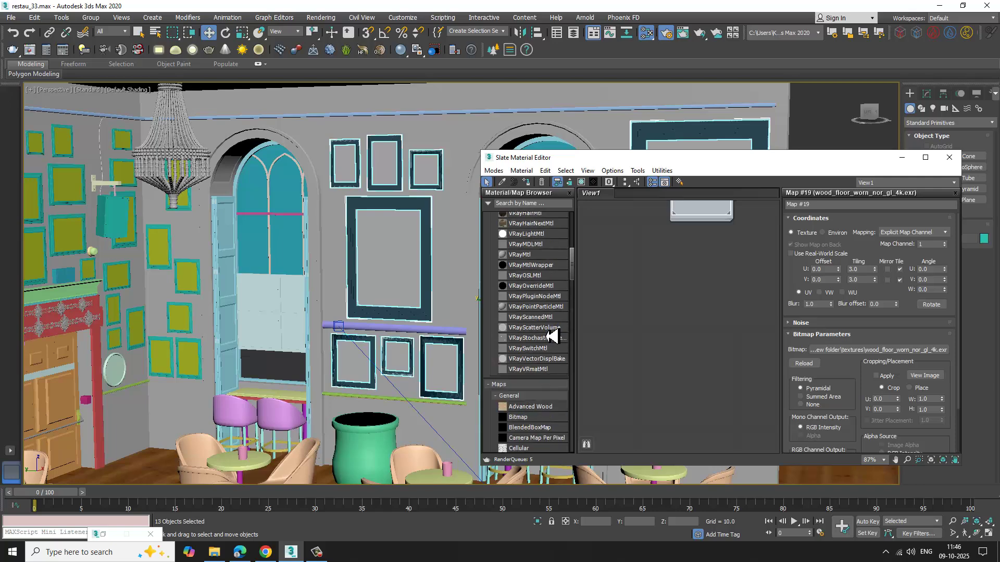
pyautogui.moveTo(529, 409); pyautogui.dragTo(731, 291)
pyautogui.doubleClick(732, 291)
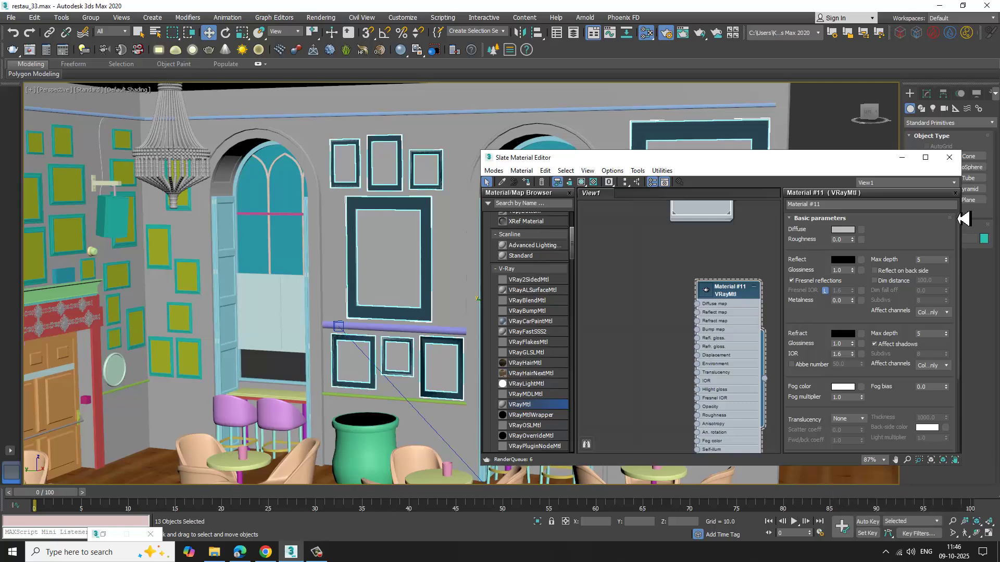
# - Load gold-scuffed_basecolor-boosted.png from the gold-scuffed-bl folder as the new material's diffuse bitmap and assign the material to the selected frames
pyautogui.click(862, 240)
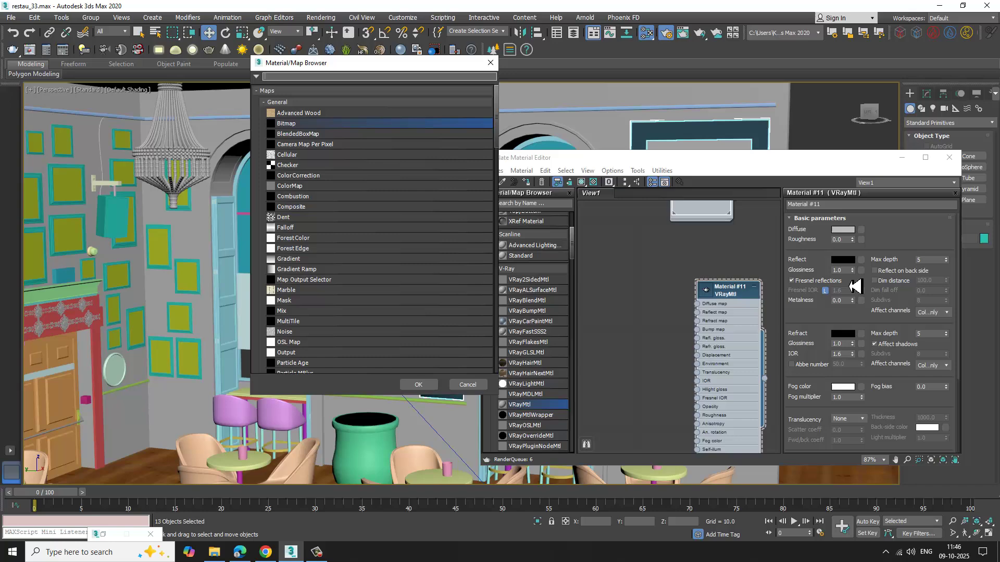
pyautogui.doubleClick(314, 128)
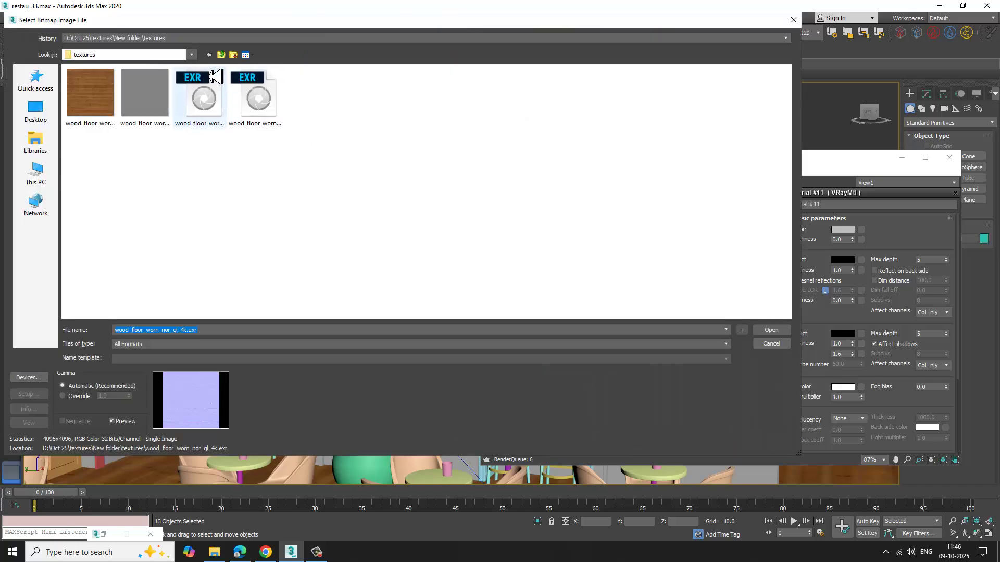
pyautogui.click(220, 54)
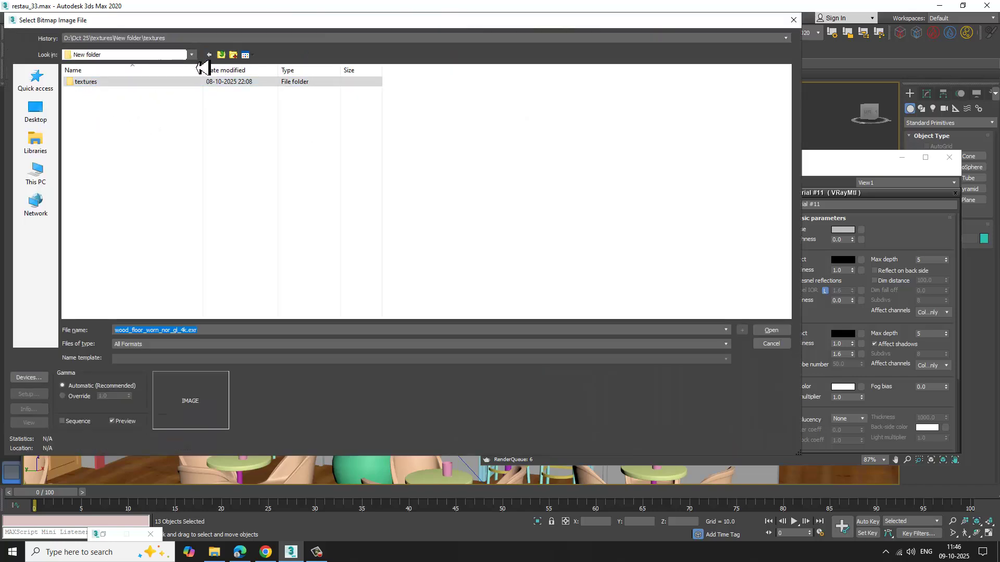
pyautogui.click(222, 56)
pyautogui.doubleClick(105, 92)
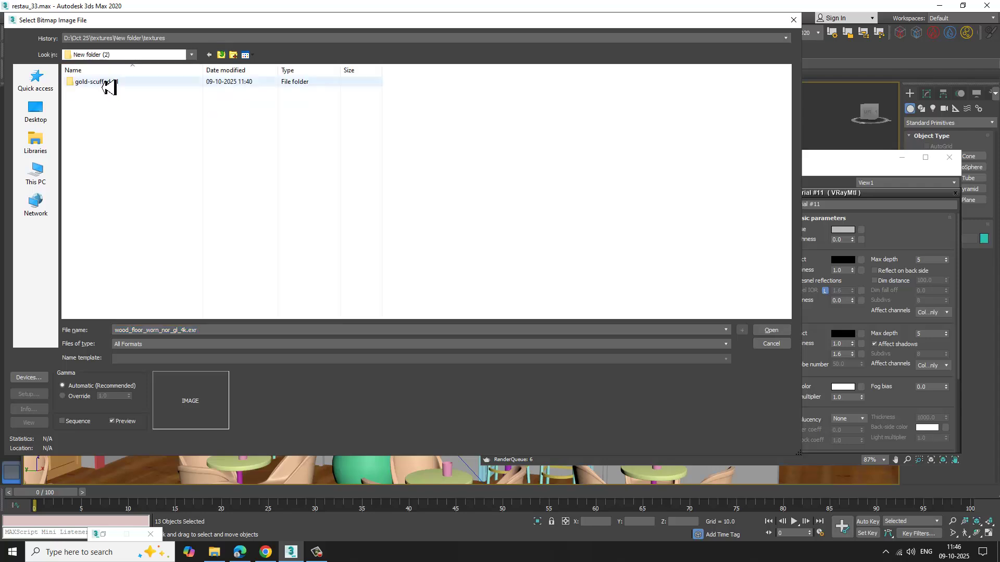
pyautogui.doubleClick(105, 83)
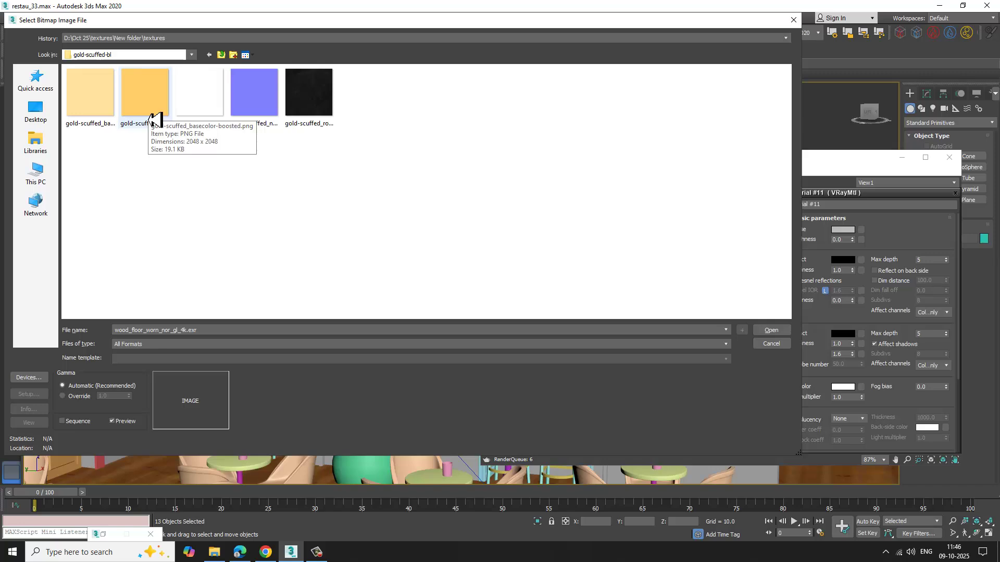
pyautogui.doubleClick(146, 96)
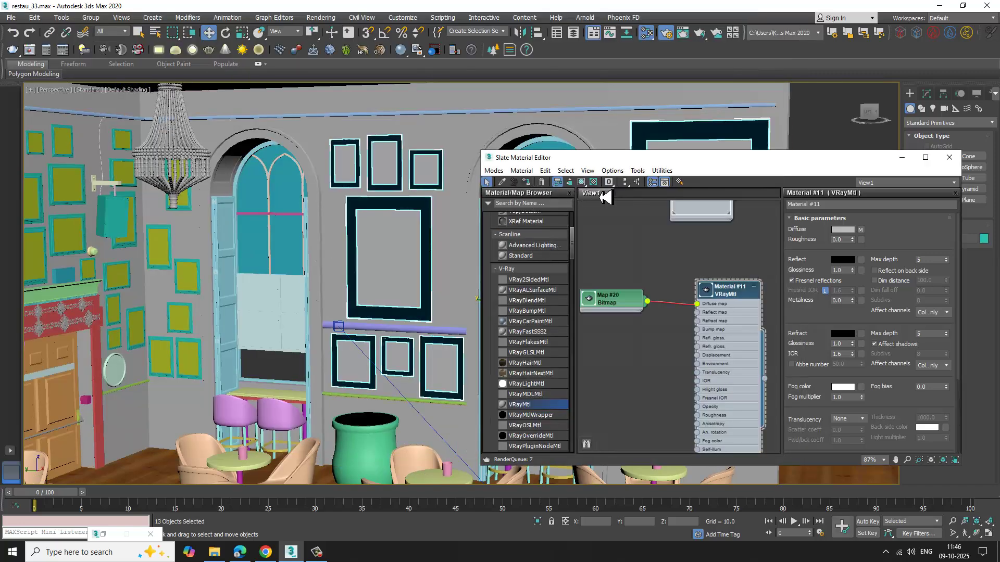
pyautogui.click(585, 187)
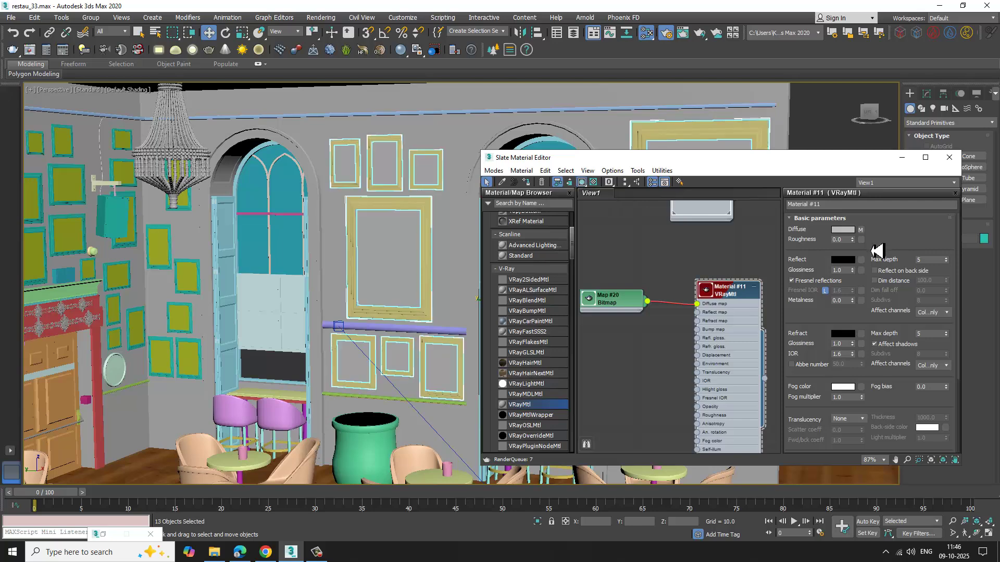
# - Load the gold-scuffed metalness image as a bitmap in the frame material's metalness slot
pyautogui.moveTo(700, 307); pyautogui.dragTo(714, 297, button='middle')
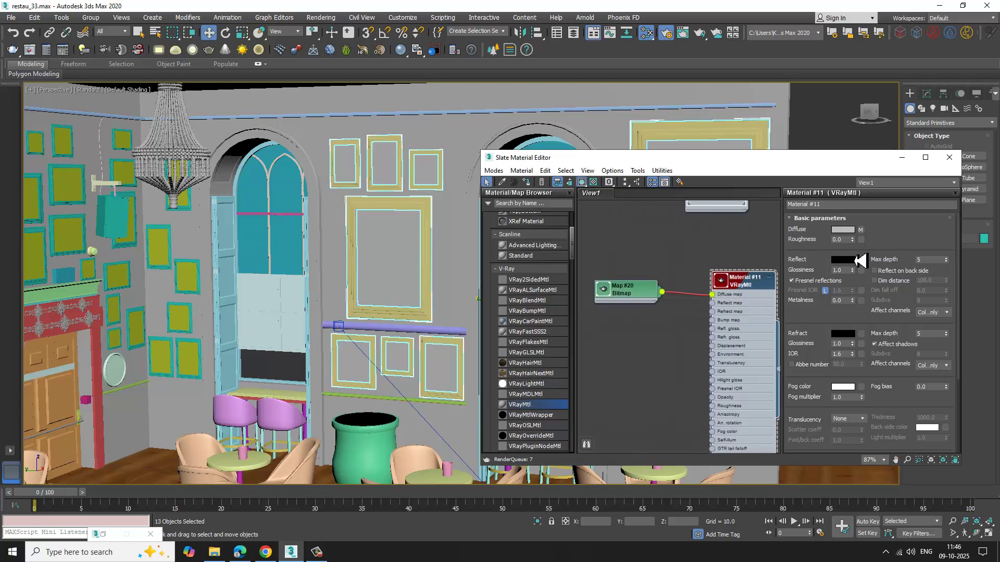
pyautogui.click(862, 301)
pyautogui.doubleClick(292, 126)
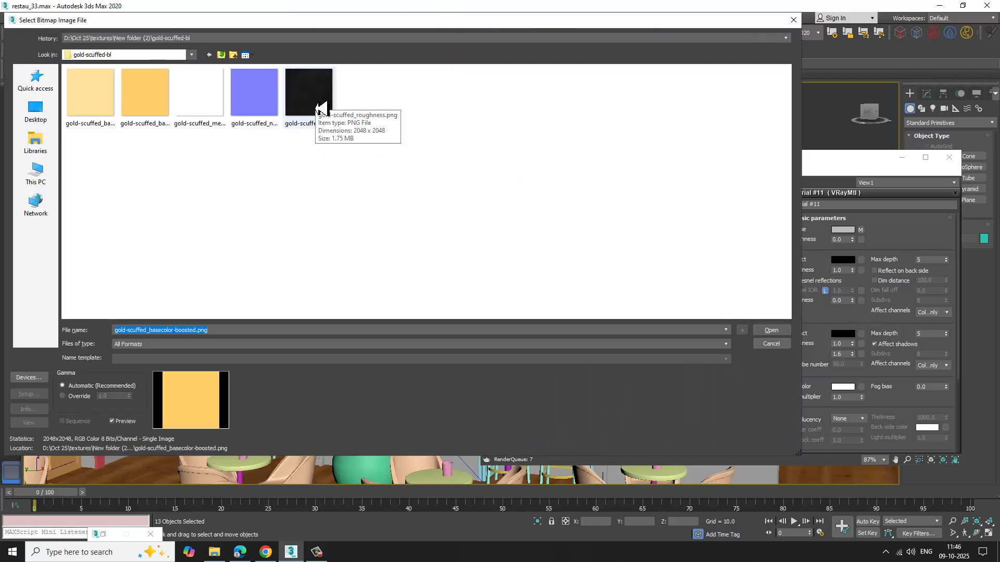
pyautogui.doubleClick(218, 108)
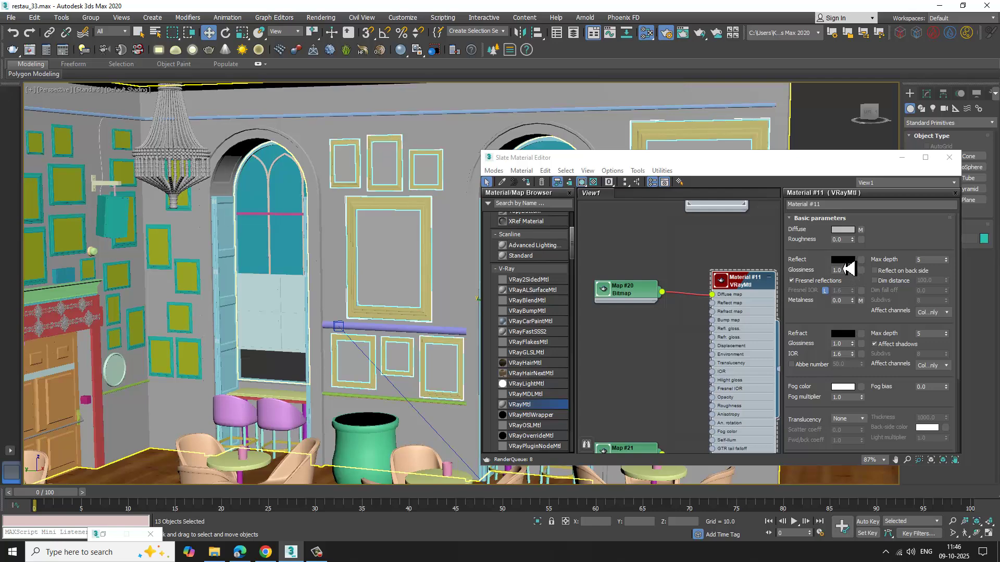
# - Set the frame material's reflection colour to a grey value of 25 and load gold-scuffed_roughness.png as its roughness bitmap
pyautogui.click(845, 260)
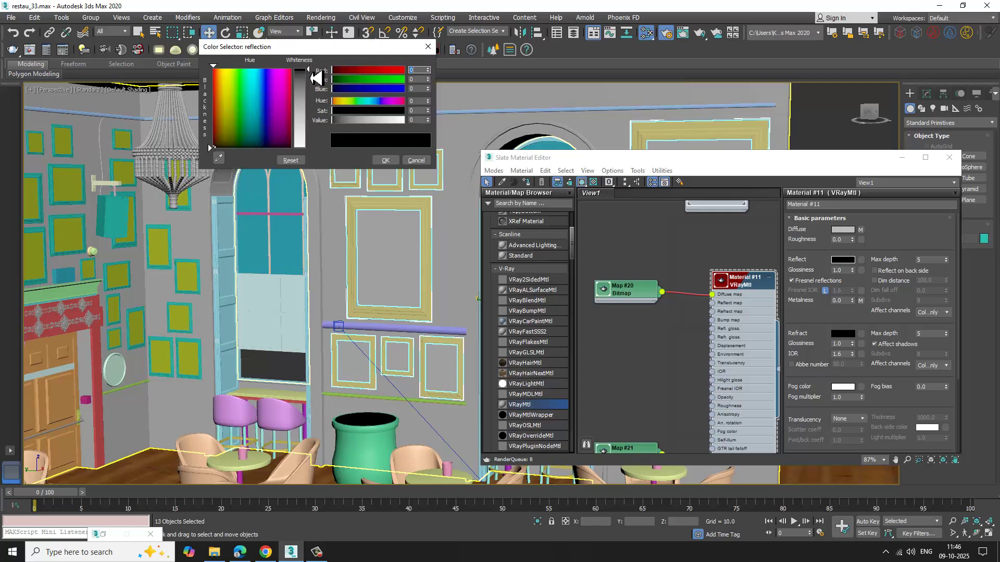
pyautogui.moveTo(316, 77); pyautogui.dragTo(318, 82)
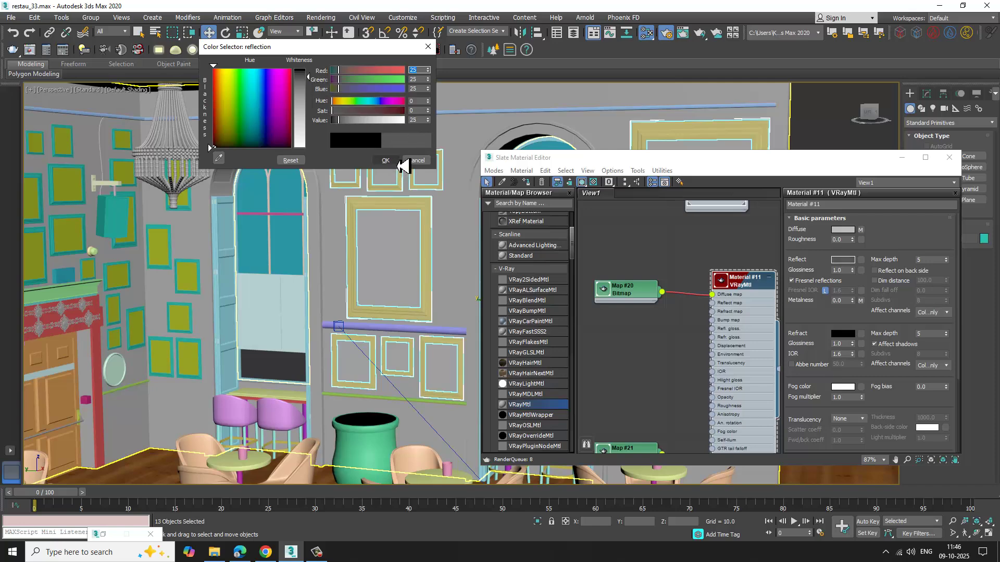
pyautogui.click(411, 160)
pyautogui.click(862, 241)
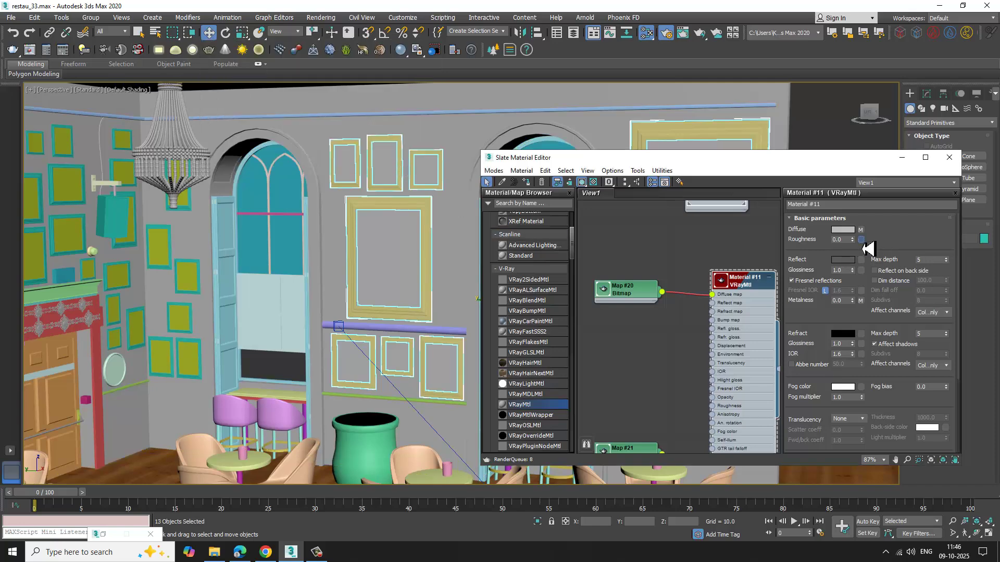
pyautogui.doubleClick(289, 124)
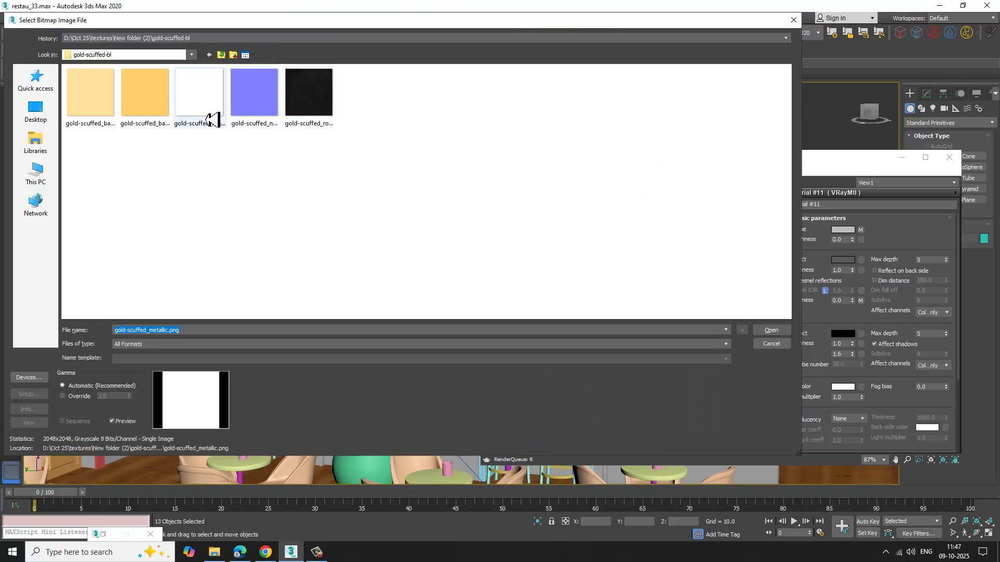
pyautogui.doubleClick(311, 124)
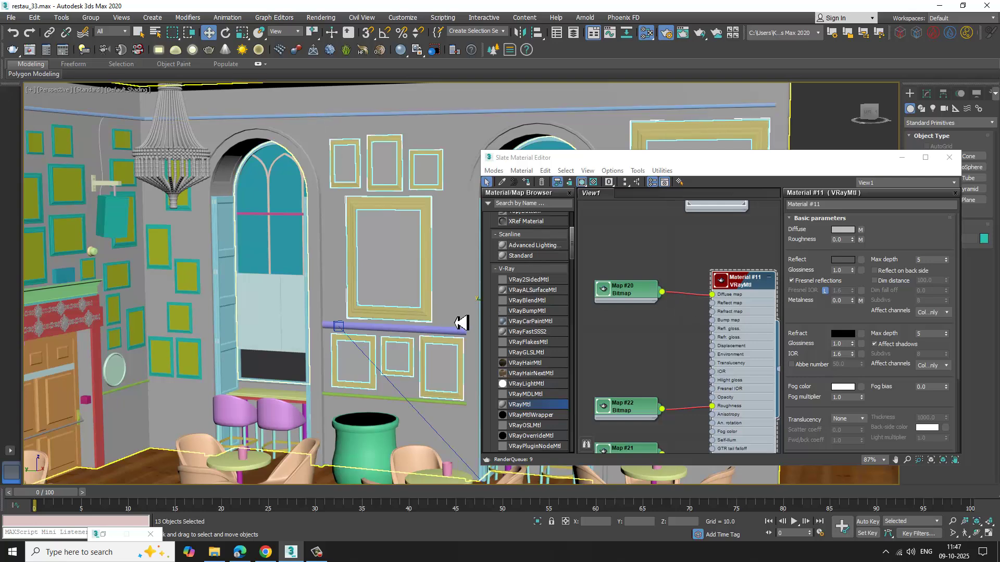
# - Switch to File Explorer, open the gold-scuffed-bl folder and preview gold-scuffed_basecolor.png to examine the gold base colour texture
pyautogui.scroll(10, 420, 313)
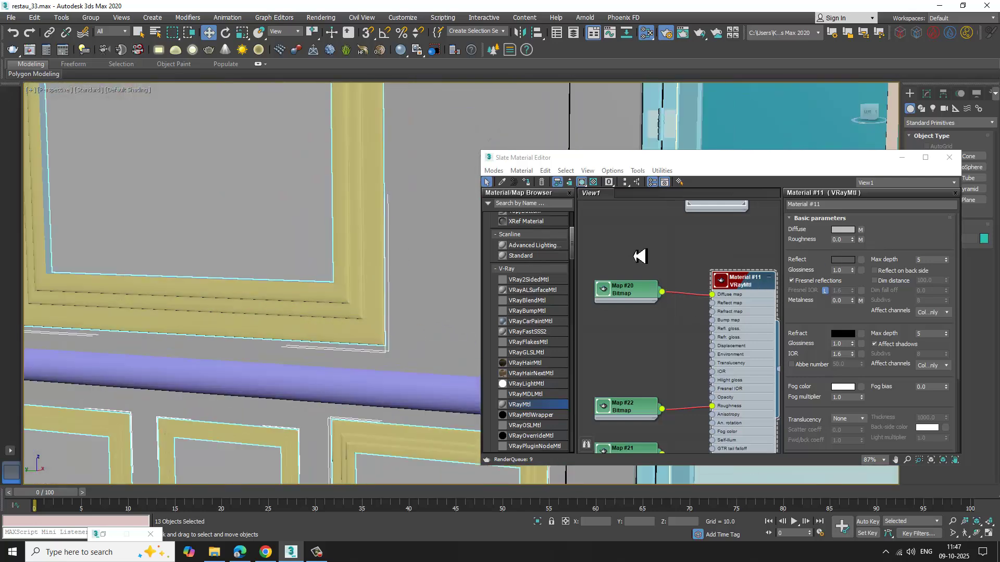
pyautogui.click(213, 555)
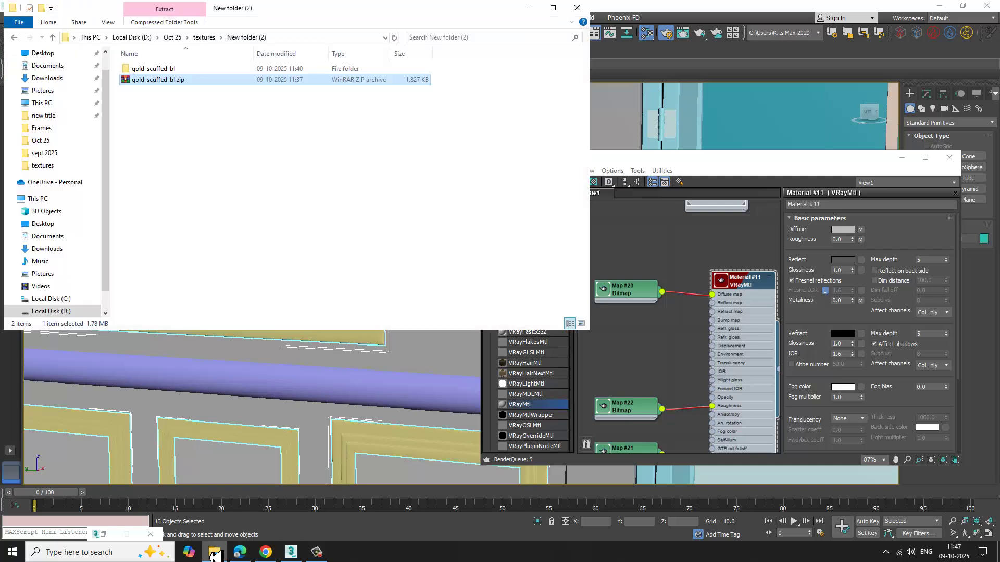
pyautogui.doubleClick(177, 69)
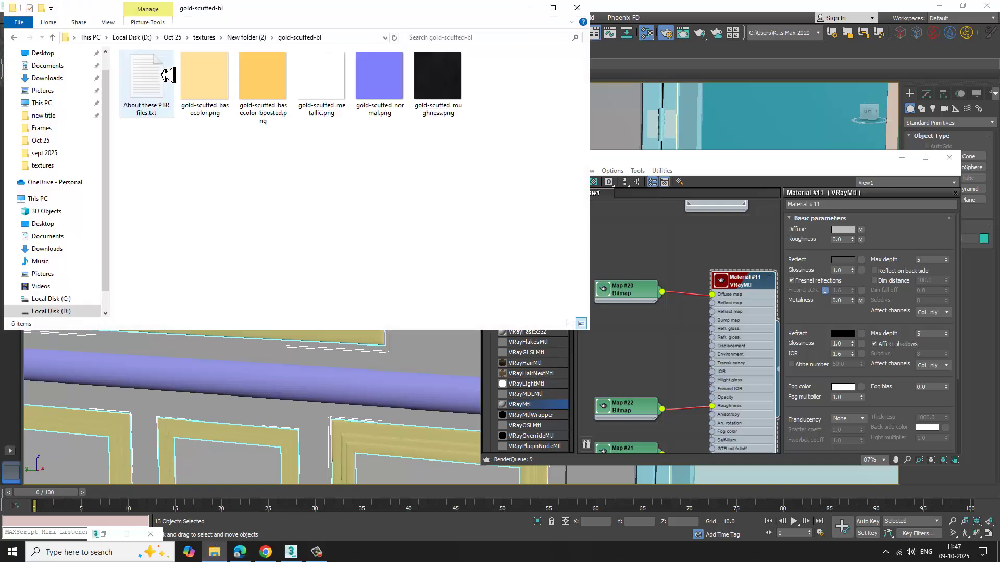
pyautogui.click(553, 8)
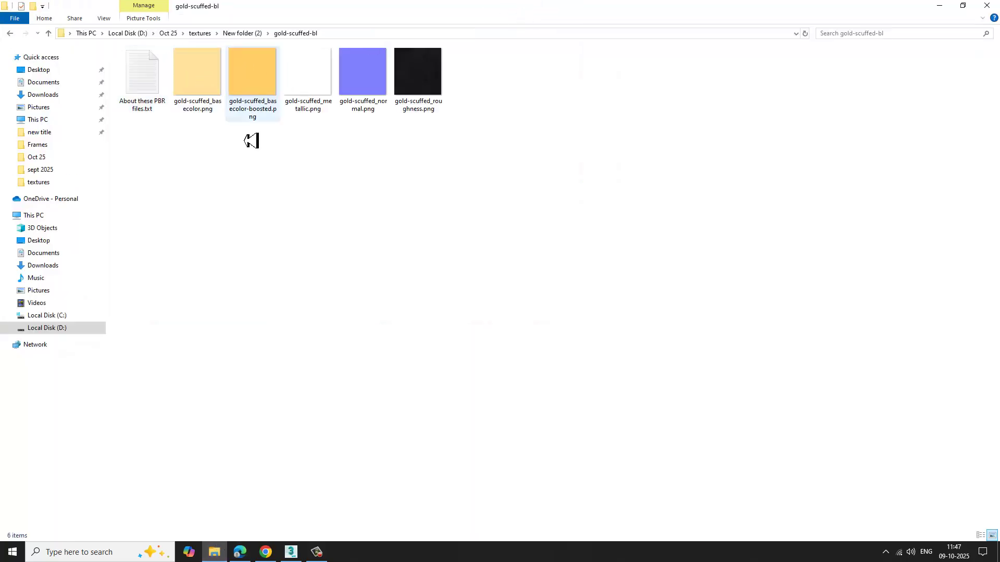
pyautogui.click(193, 68)
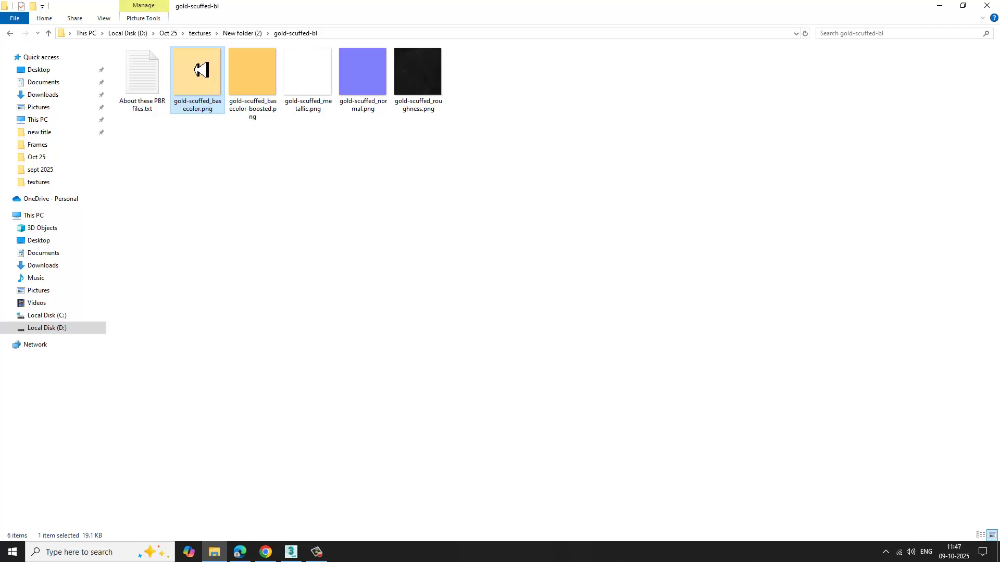
pyautogui.doubleClick(201, 69)
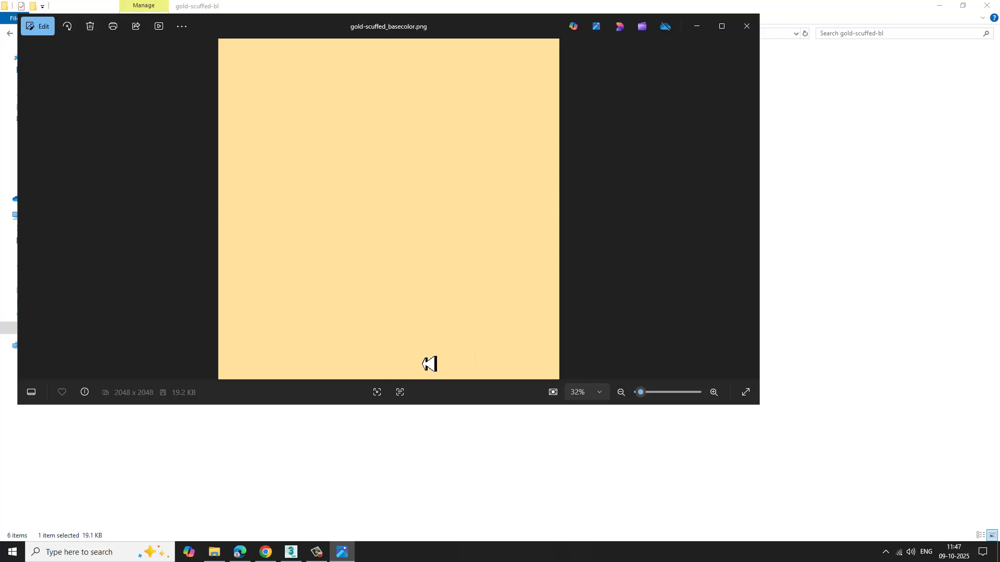
pyautogui.click(697, 28)
pyautogui.click(939, 6)
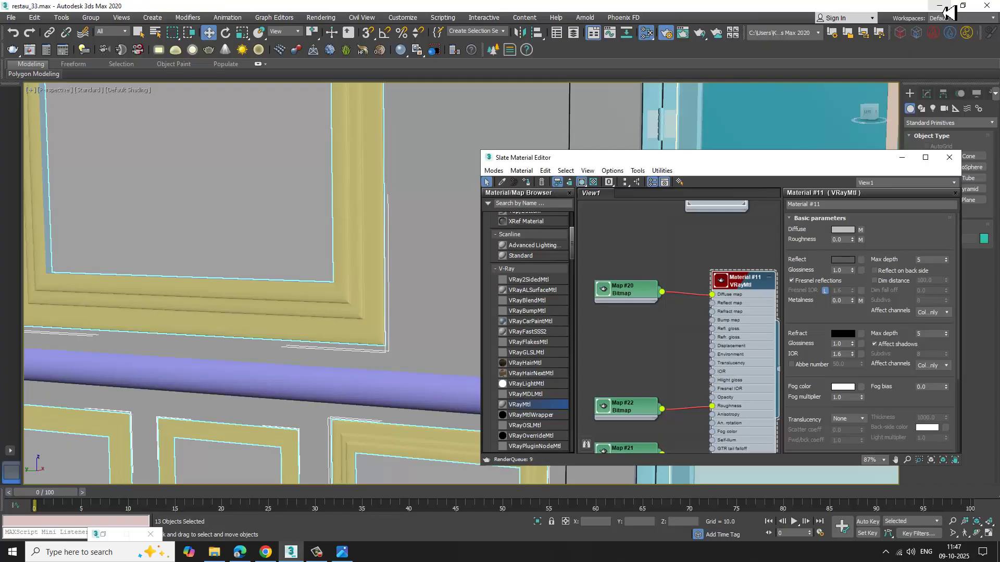
# - Set the U and V tiling to 3.0 on the frame material's diffuse, roughness and metalness bitmaps
pyautogui.doubleClick(646, 300)
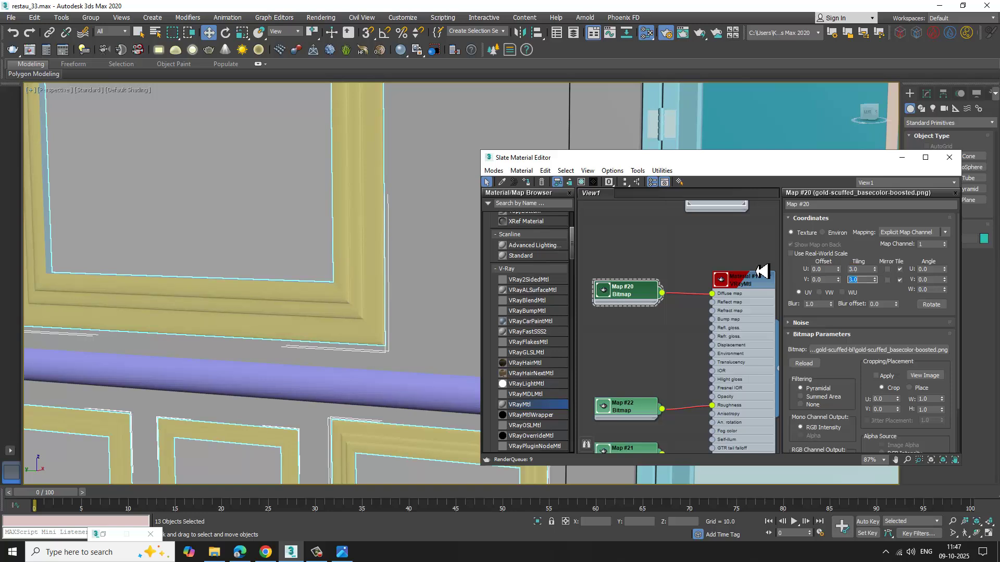
pyautogui.moveTo(663, 352); pyautogui.dragTo(687, 297, button='middle')
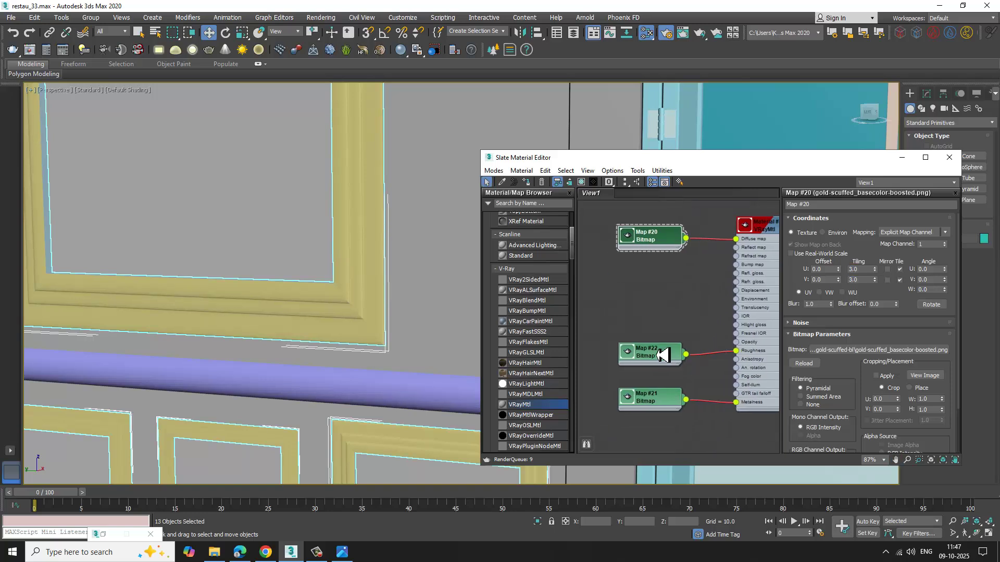
pyautogui.doubleClick(657, 354)
pyautogui.doubleClick(860, 269)
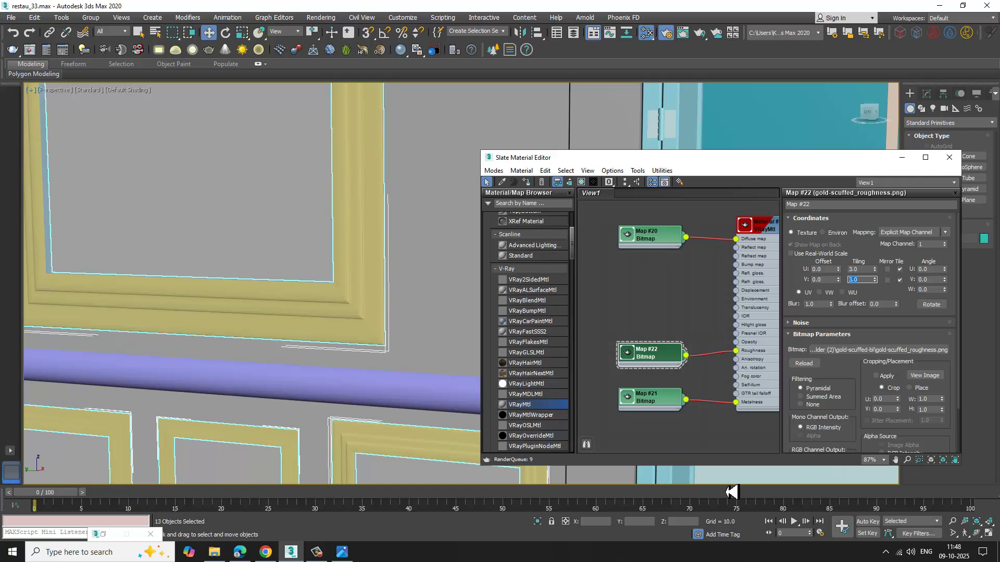
pyautogui.doubleClick(657, 399)
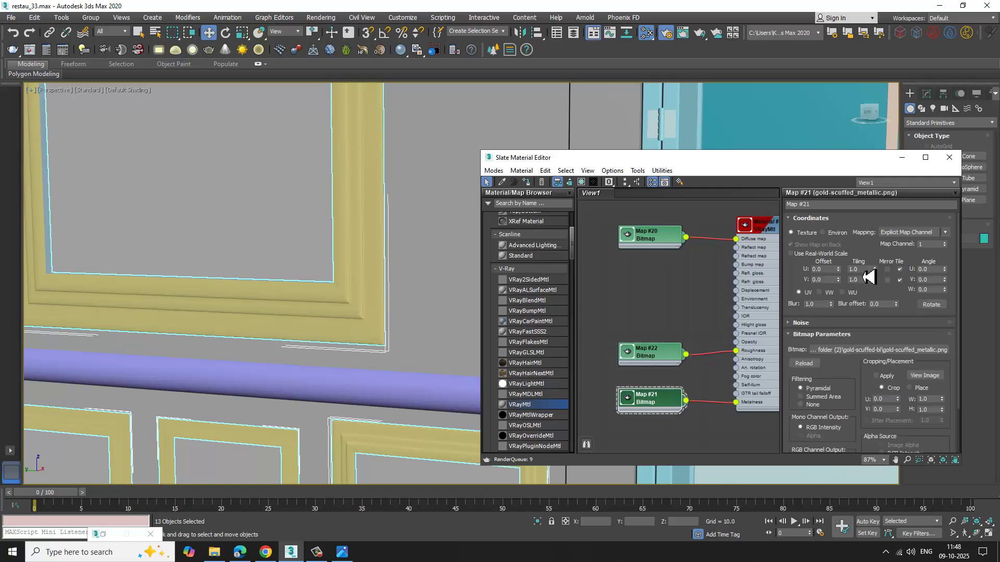
pyautogui.doubleClick(859, 269)
# - Add a VRayBump2Normal map beside the frame material and connect it to the material's bump map input
pyautogui.moveTo(688, 380); pyautogui.dragTo(717, 400, button='middle')
pyautogui.moveTo(711, 351); pyautogui.dragTo(704, 350, button='middle')
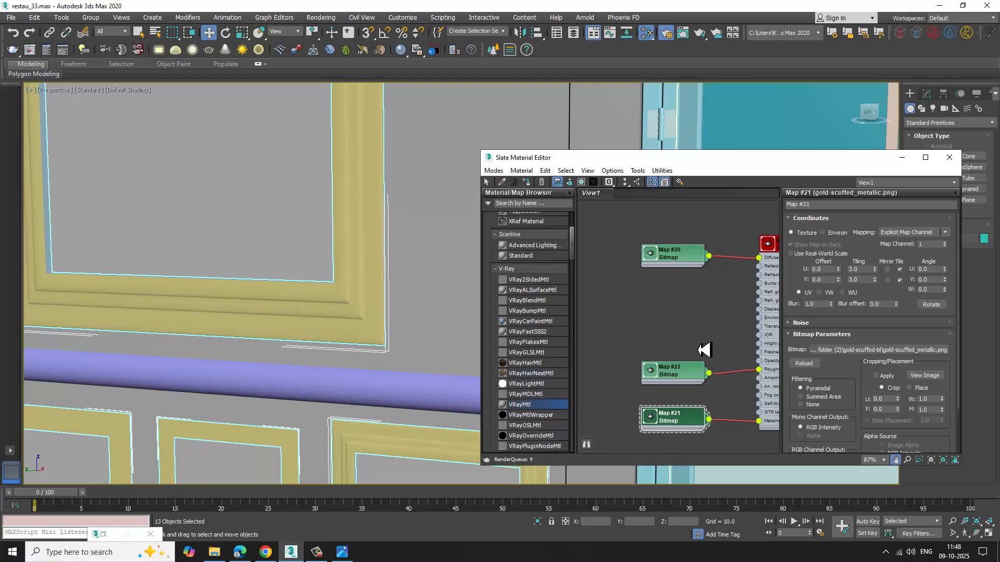
pyautogui.scroll(-15, 558, 373)
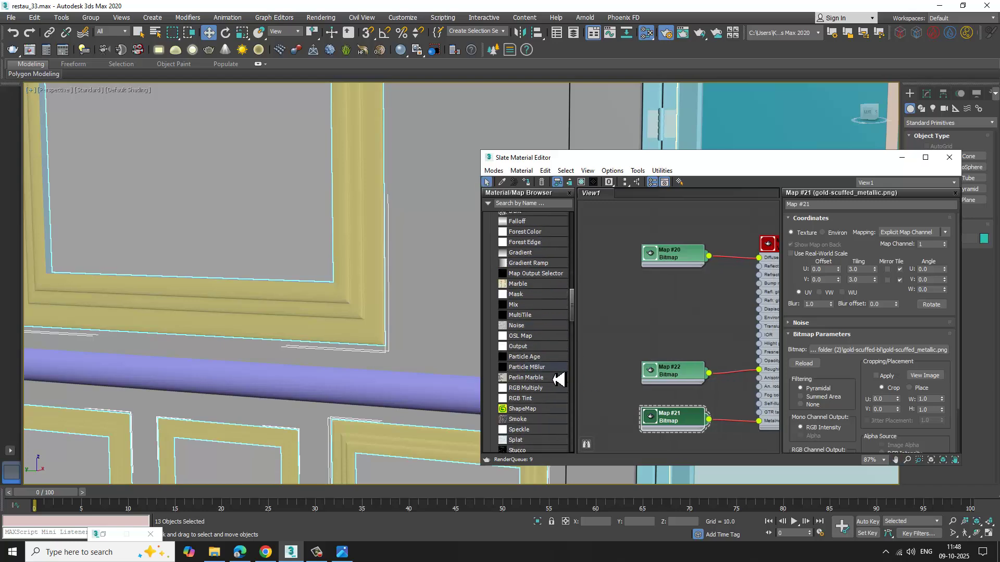
pyautogui.scroll(-12, 557, 388)
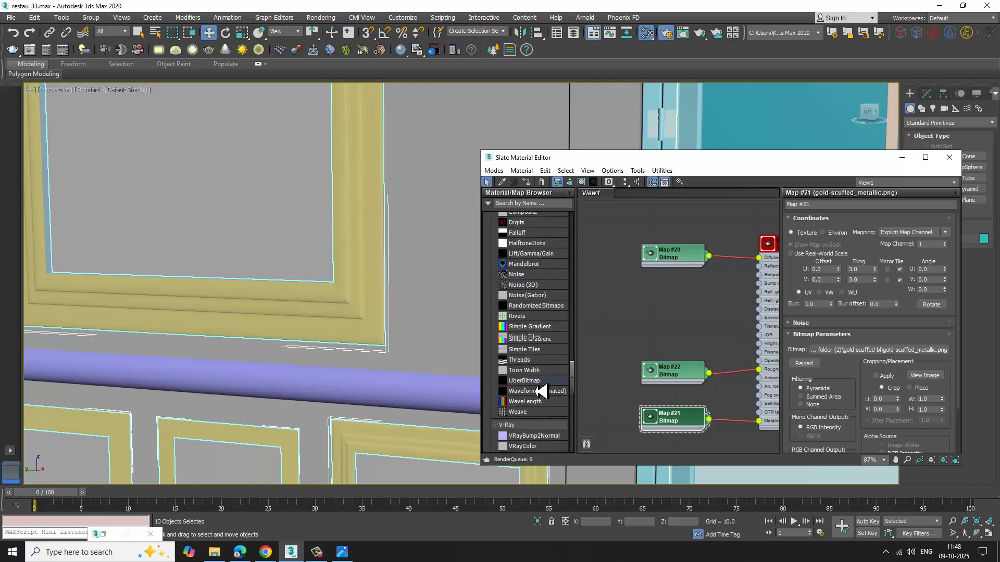
pyautogui.moveTo(698, 334); pyautogui.dragTo(704, 291)
pyautogui.scroll(1, 729, 338)
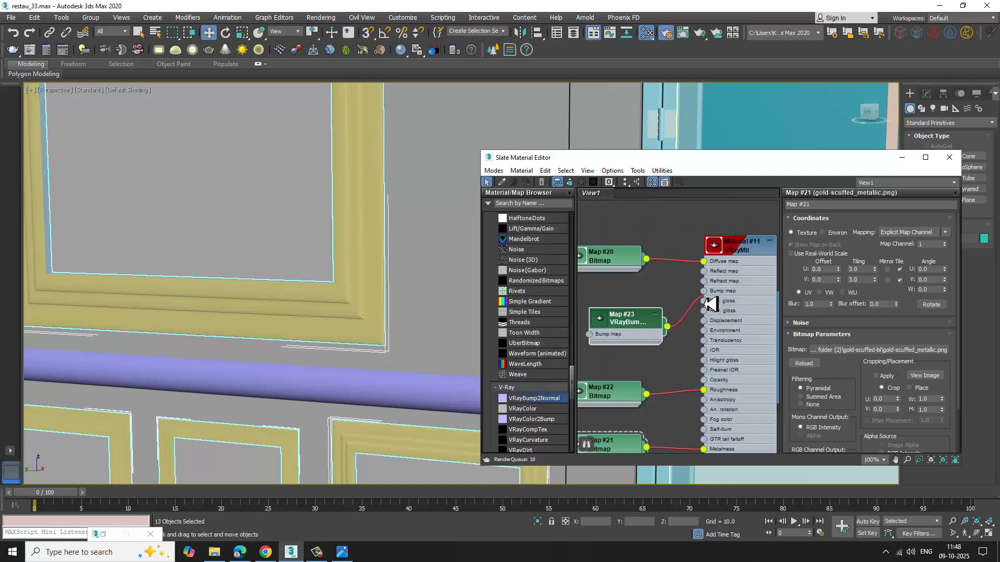
# - Load gold-scuffed_normal.png as a bitmap in the VRayBump2Normal map and set its U and V tiling to 3.0
pyautogui.doubleClick(630, 320)
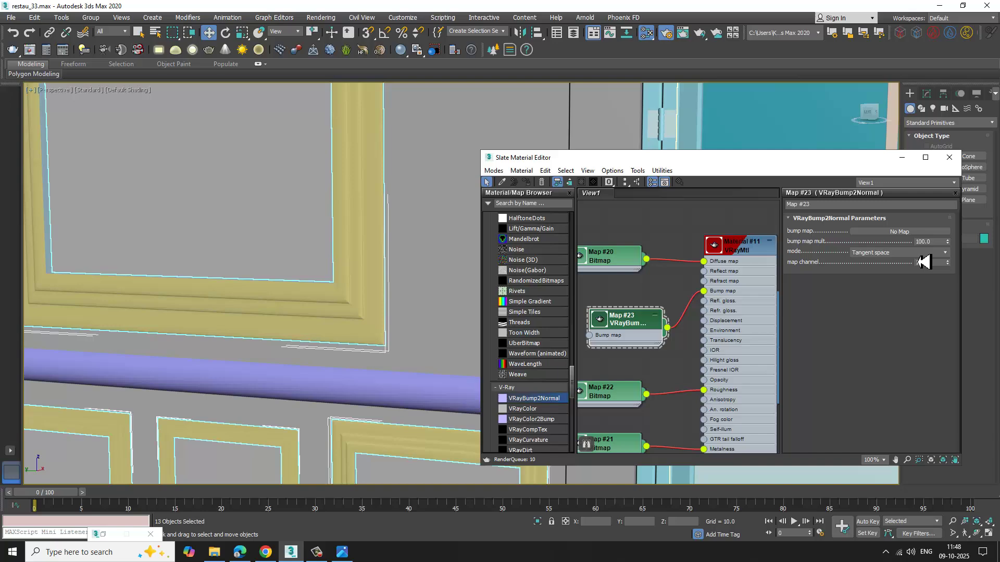
pyautogui.click(904, 231)
pyautogui.doubleClick(323, 127)
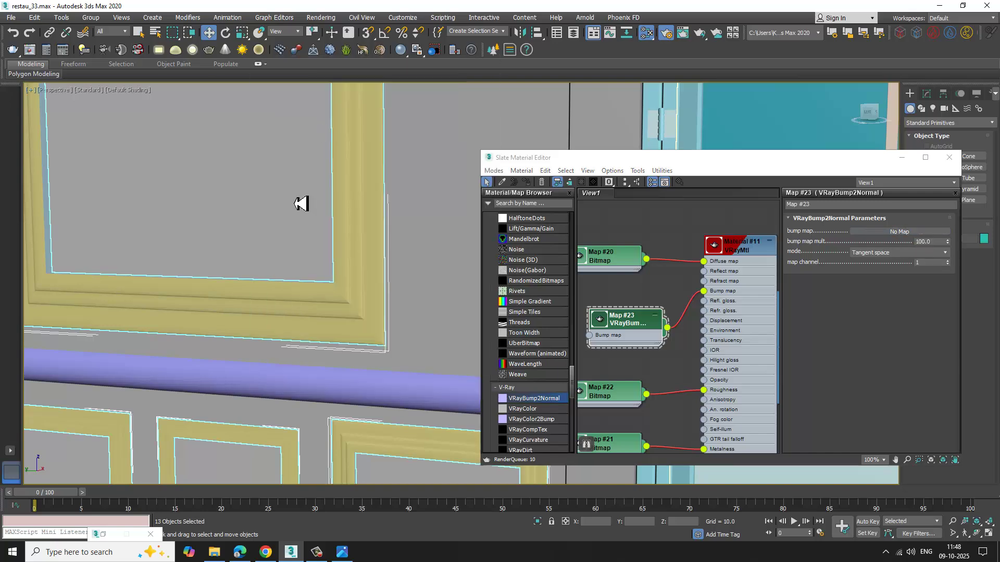
pyautogui.doubleClick(263, 115)
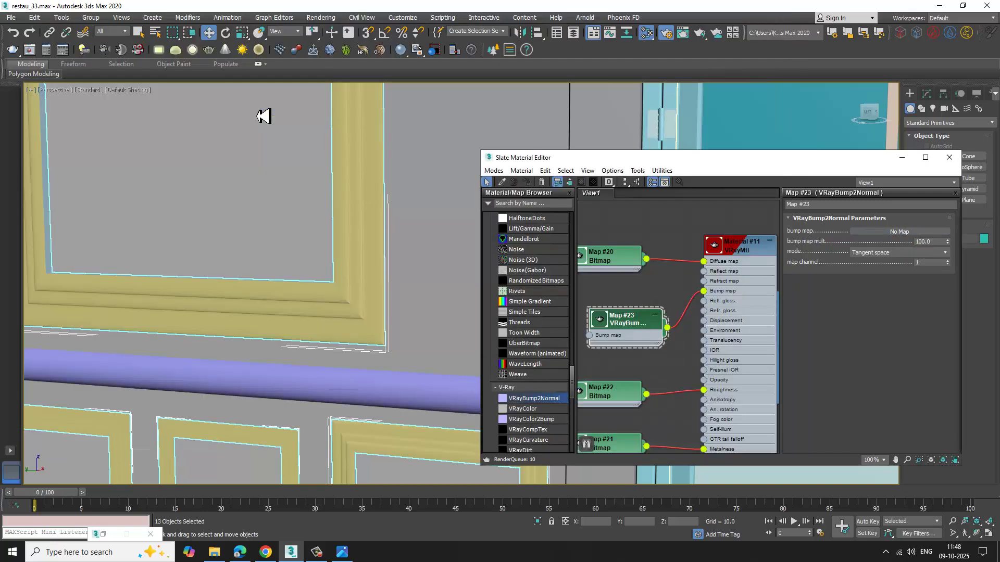
pyautogui.moveTo(609, 356); pyautogui.dragTo(777, 346, button='middle')
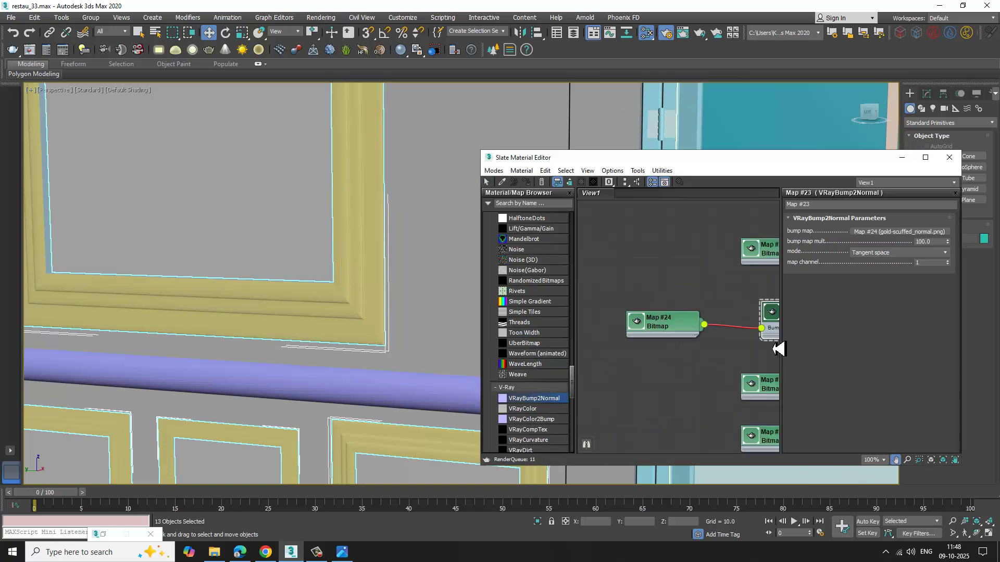
pyautogui.doubleClick(674, 332)
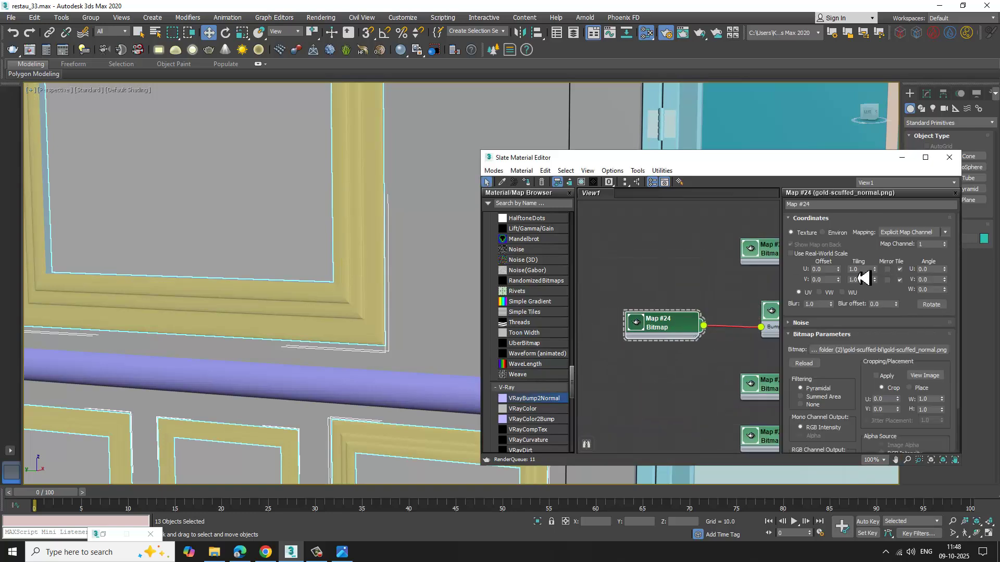
pyautogui.click(860, 269)
# - Test-render the perspective view to examine the gold frames, stop the render and close the render windows
pyautogui.scroll(-4, 351, 246)
pyautogui.click(328, 21)
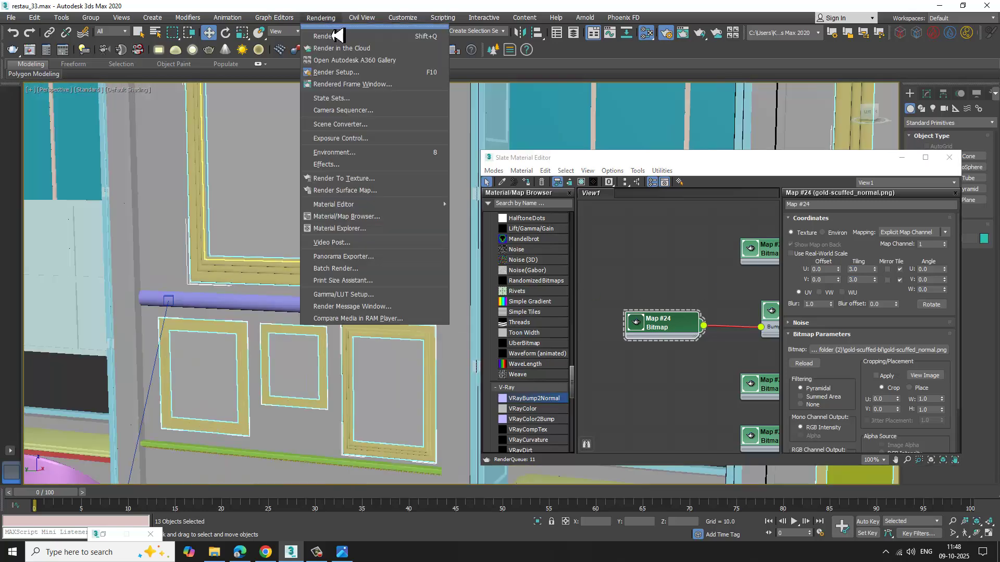
pyautogui.click(338, 36)
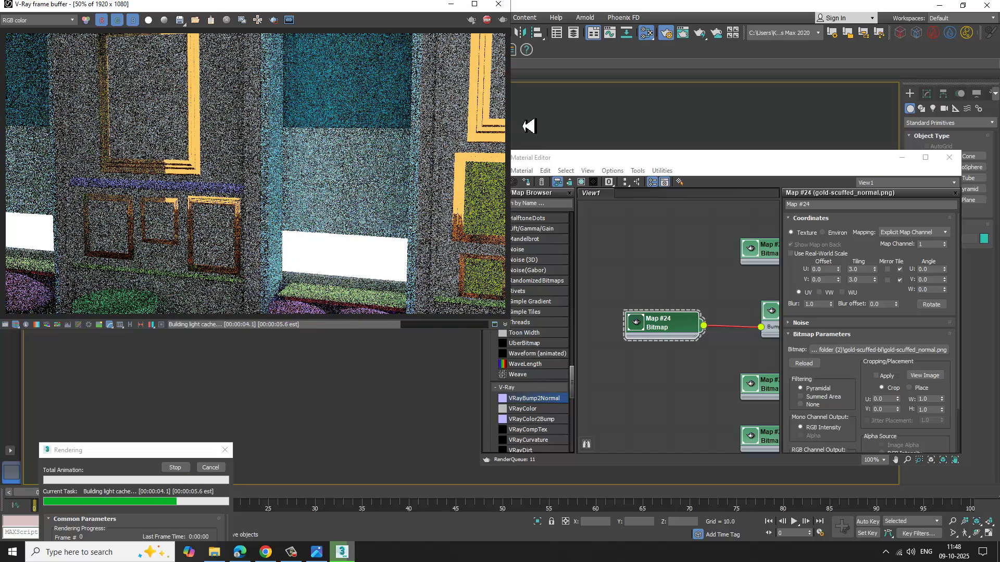
pyautogui.click(501, 5)
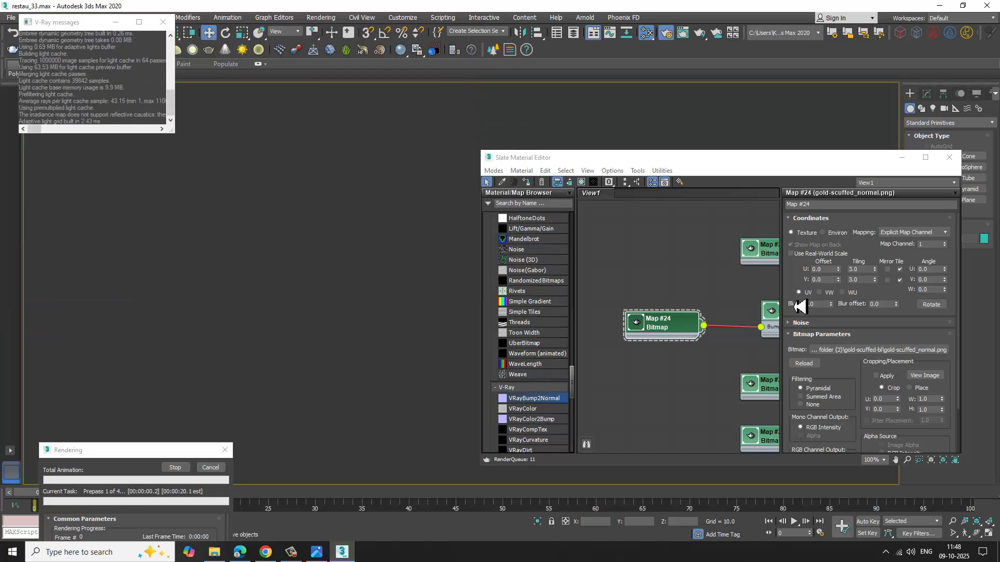
pyautogui.press('Escape')
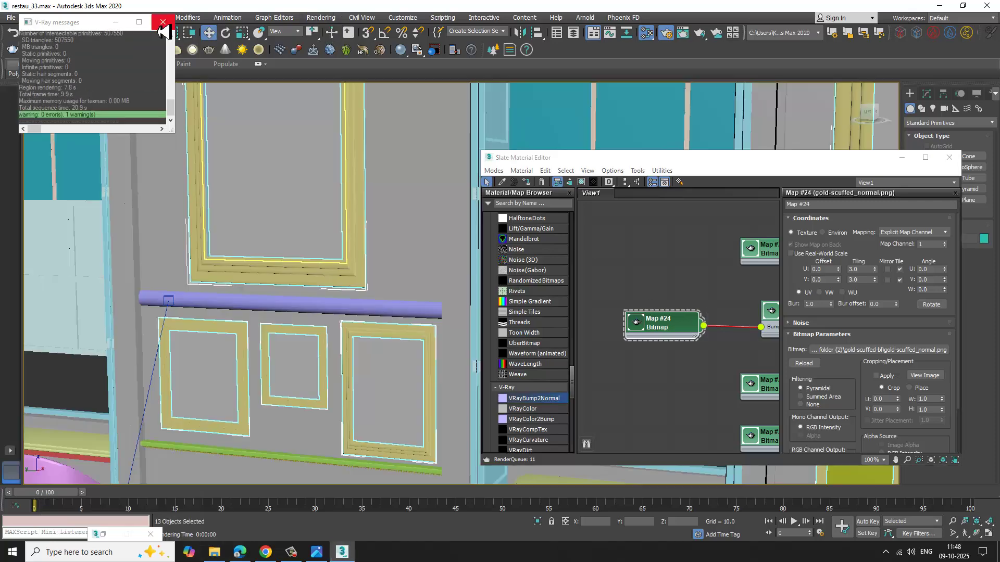
pyautogui.click(164, 24)
# - Show the gold frame material's parameters and check its reflection colour without changing it
pyautogui.moveTo(684, 297); pyautogui.dragTo(614, 331, button='middle')
pyautogui.moveTo(680, 322); pyautogui.dragTo(685, 368, button='middle')
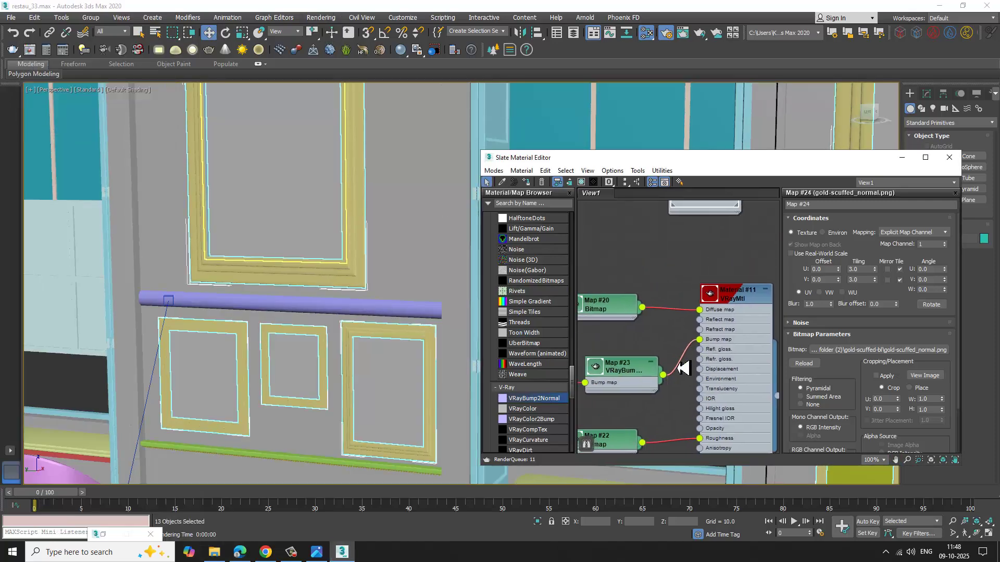
pyautogui.moveTo(641, 330); pyautogui.dragTo(691, 355, button='middle')
pyautogui.doubleClick(776, 318)
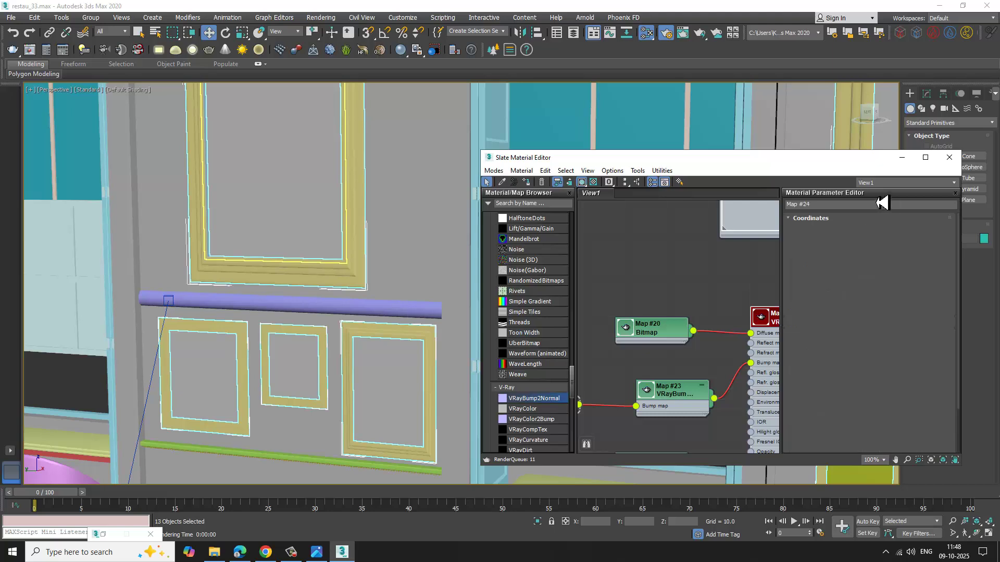
pyautogui.click(844, 260)
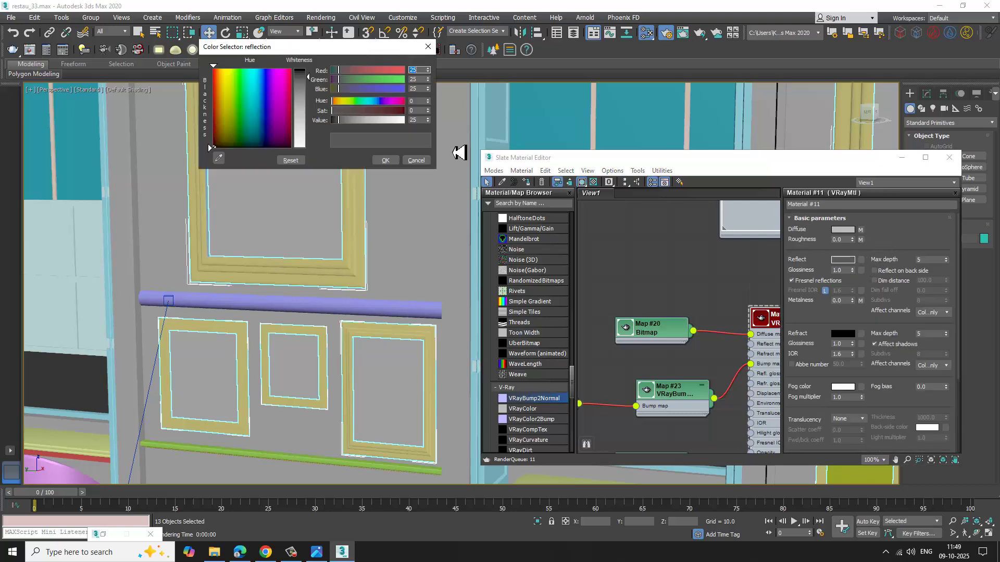
pyautogui.click(419, 163)
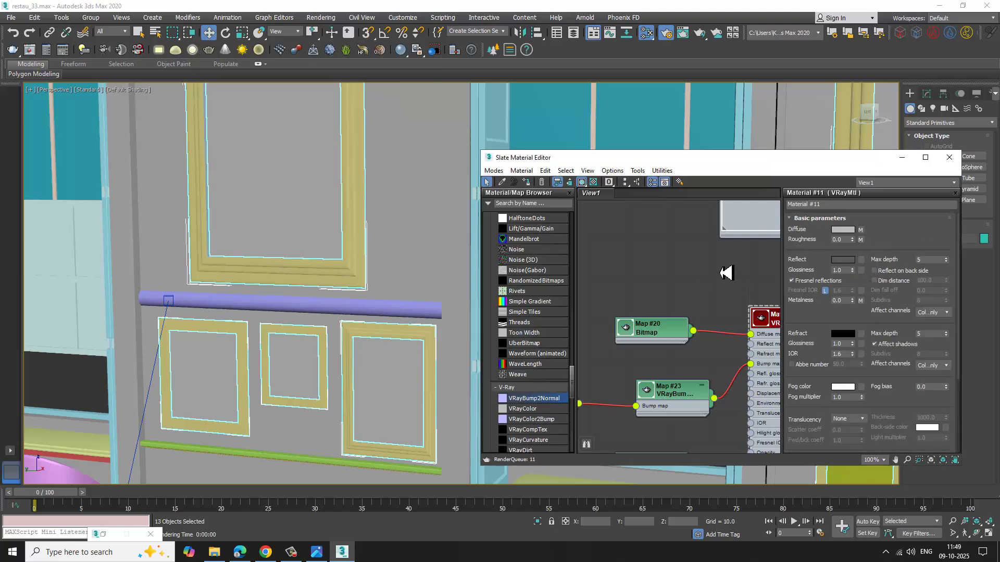
# - Select the panel inside the large picture frame beyond the second arched window and reopen the material editor
pyautogui.moveTo(717, 161); pyautogui.dragTo(409, 288)
pyautogui.scroll(-4, 597, 208)
pyautogui.moveTo(763, 207)
pyautogui.keyDown('alt'); pyautogui.mouseDown(button='middle')
pyautogui.moveTo(738, 226)
pyautogui.moveTo(747, 178)
pyautogui.moveTo(748, 201)
pyautogui.mouseUp(button='middle'); pyautogui.keyUp('alt')
pyautogui.click(748, 178)
pyautogui.press('m')
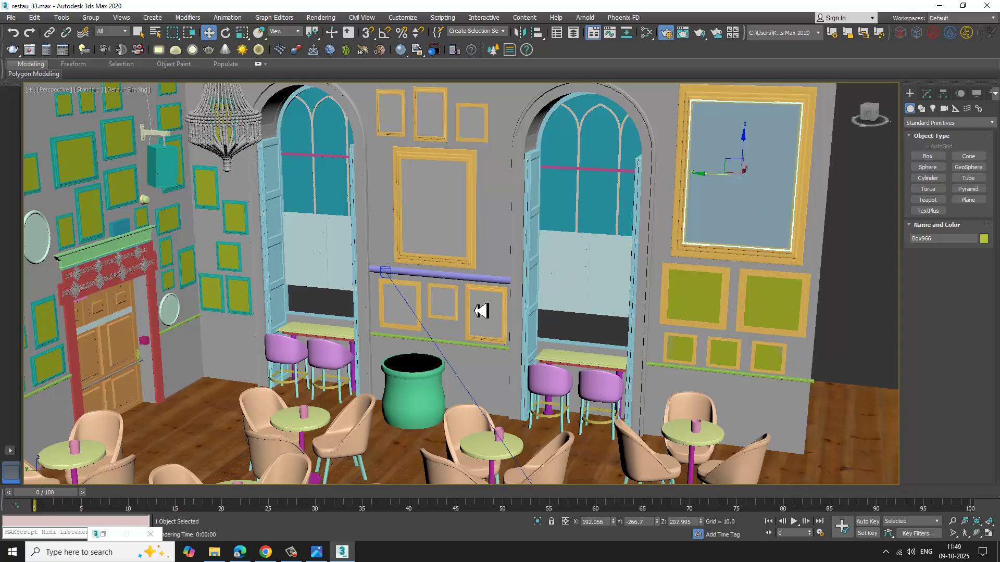
pyautogui.press('m')
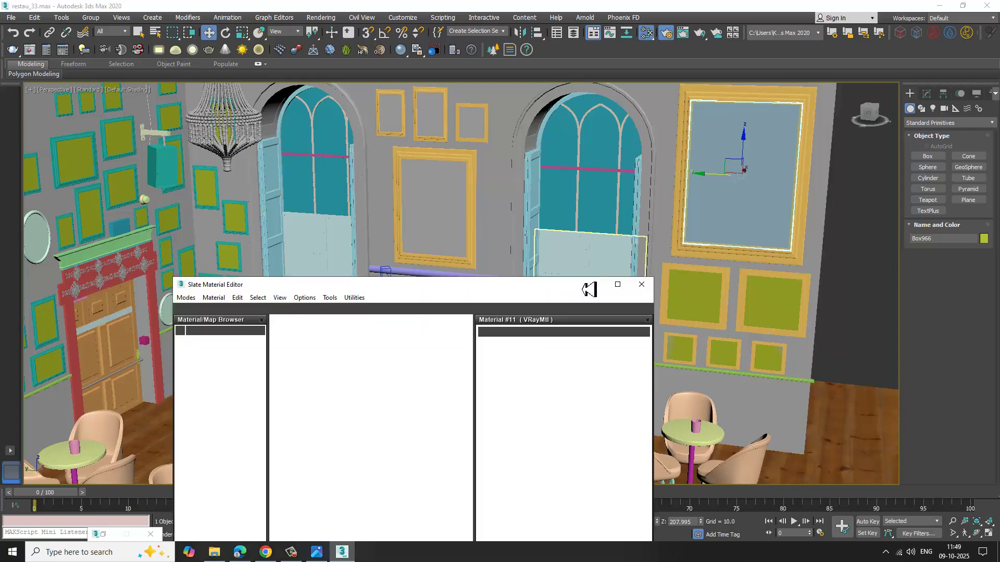
# - Open the pexels restaurant reference photo from the sept 2025 folder on drive D in the image viewer
pyautogui.click(11, 17)
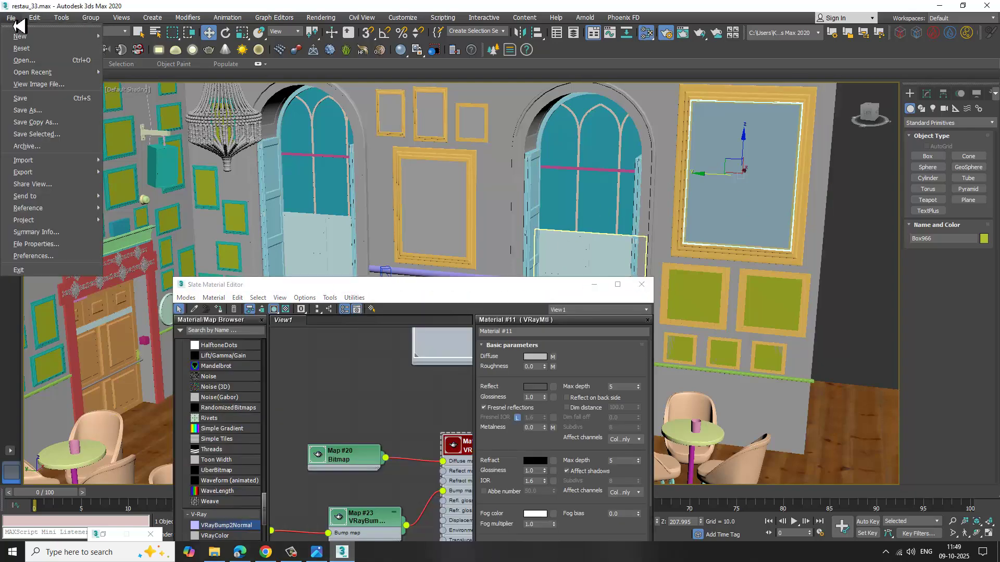
pyautogui.click(43, 85)
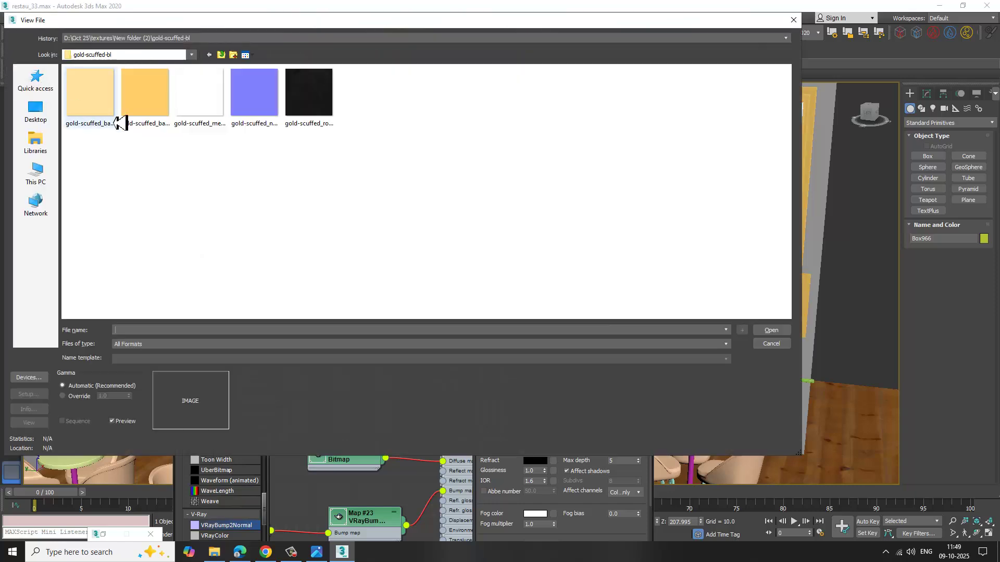
pyautogui.click(221, 55)
pyautogui.click(222, 55)
pyautogui.click(221, 55)
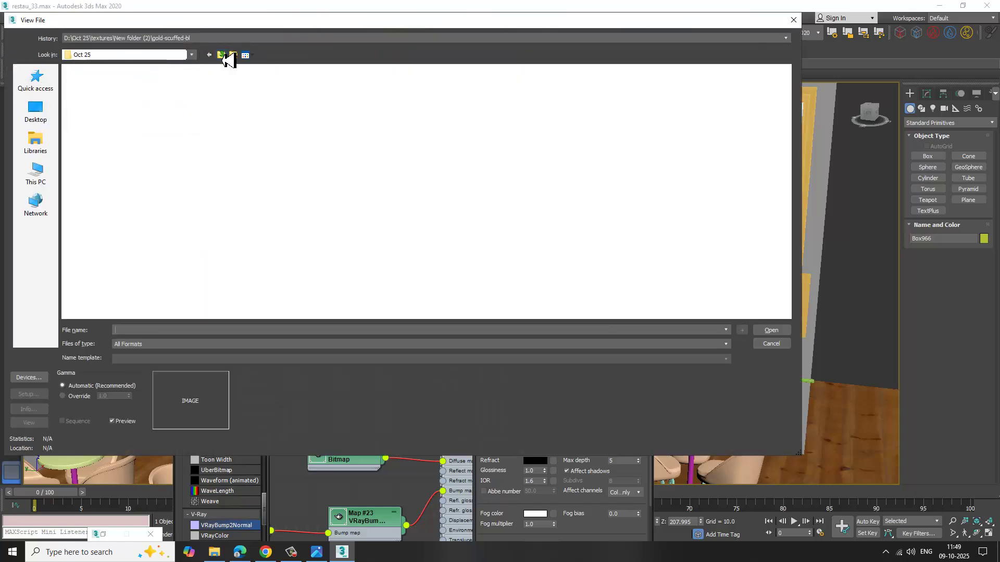
pyautogui.click(221, 55)
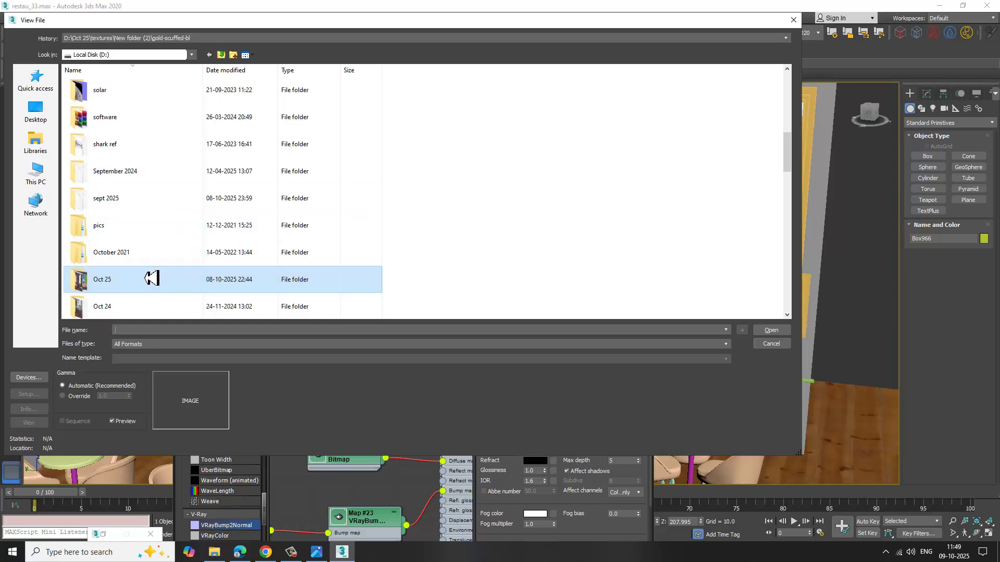
pyautogui.doubleClick(127, 200)
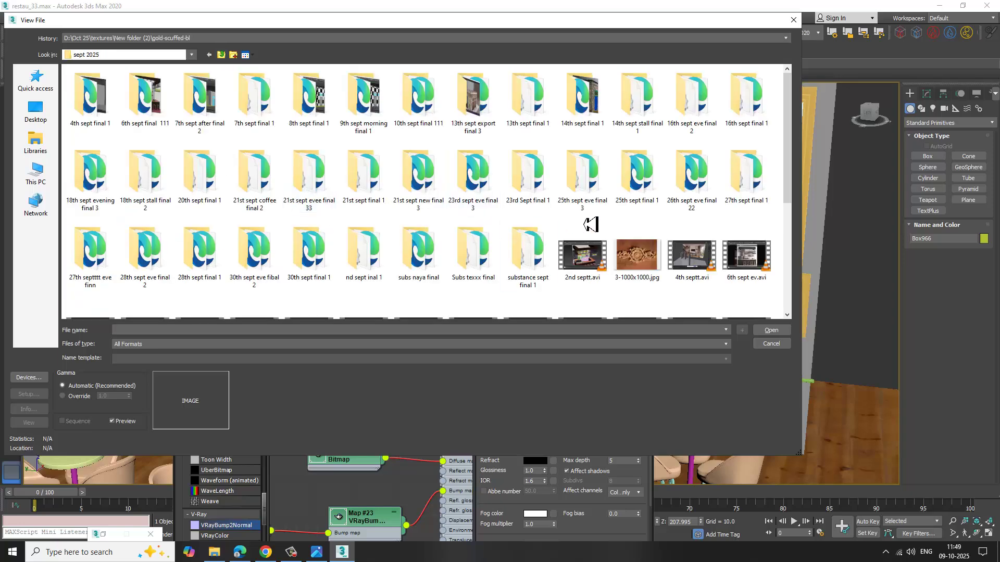
pyautogui.scroll(-3, 590, 224)
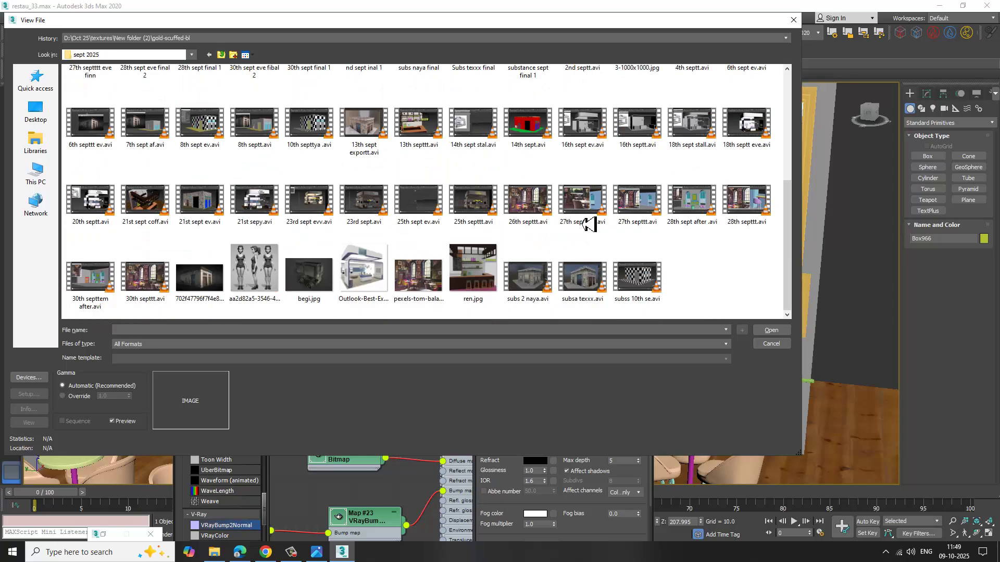
pyautogui.doubleClick(429, 285)
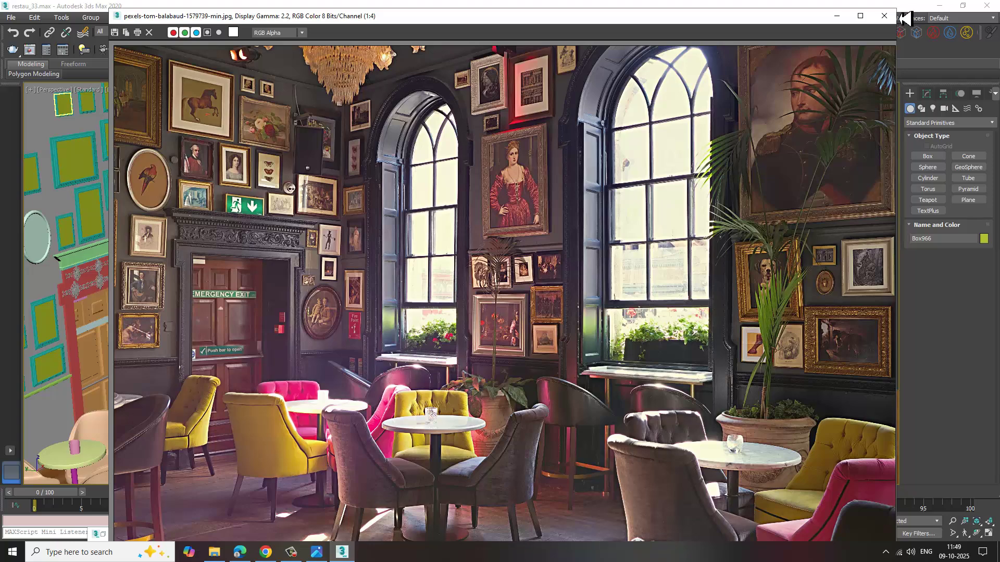
# - Shrink the reference photo's window and park it clear of the framed wall and the material editor
pyautogui.moveTo(896, 9); pyautogui.dragTo(684, 220)
pyautogui.moveTo(489, 229); pyautogui.dragTo(345, 77)
pyautogui.scroll(-1, 351, 293)
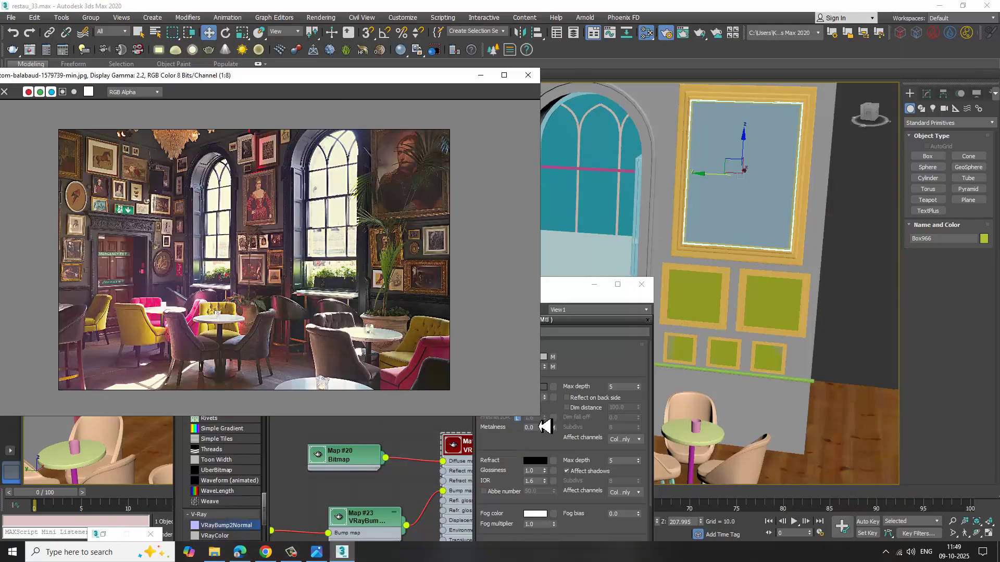
pyautogui.moveTo(544, 426); pyautogui.dragTo(201, 388)
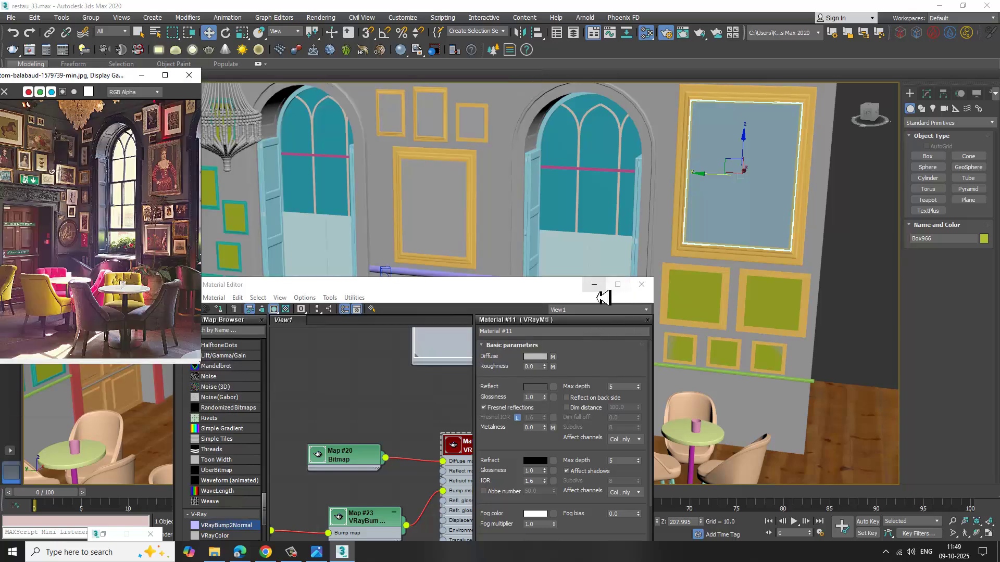
# - Add a new VRayMtl node in free space below the gold frame material's nodes
pyautogui.moveTo(427, 446); pyautogui.dragTo(397, 409, button='middle')
pyautogui.scroll(-1, 397, 409)
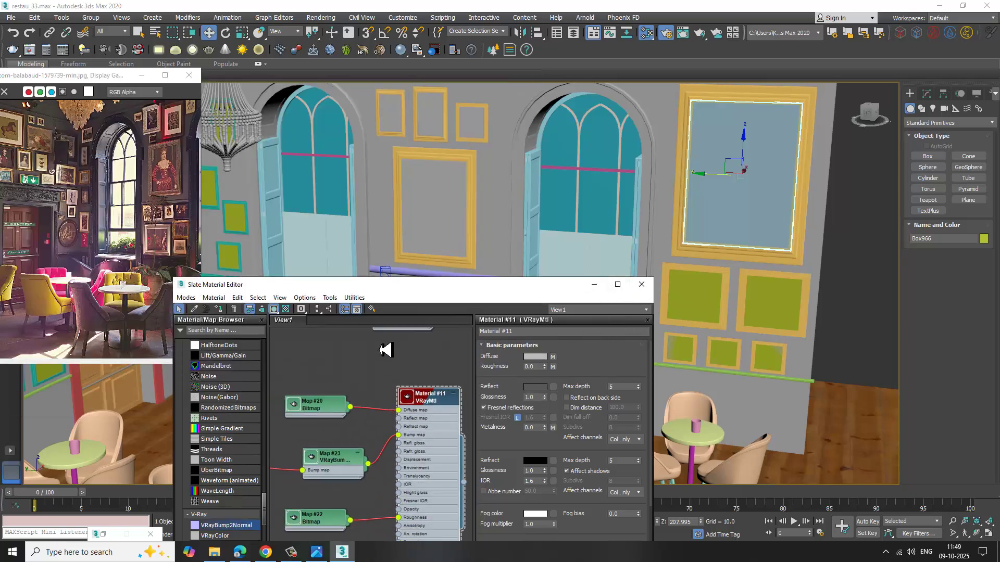
pyautogui.moveTo(397, 290); pyautogui.dragTo(431, 165)
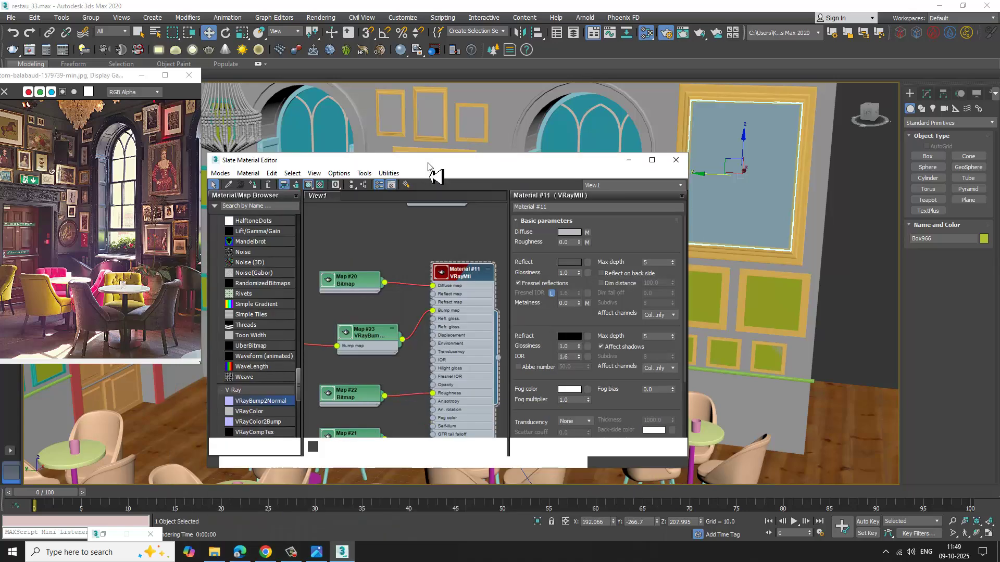
pyautogui.moveTo(419, 353); pyautogui.dragTo(412, 242, button='middle')
pyautogui.scroll(-2, 413, 243)
pyautogui.scroll(12, 274, 390)
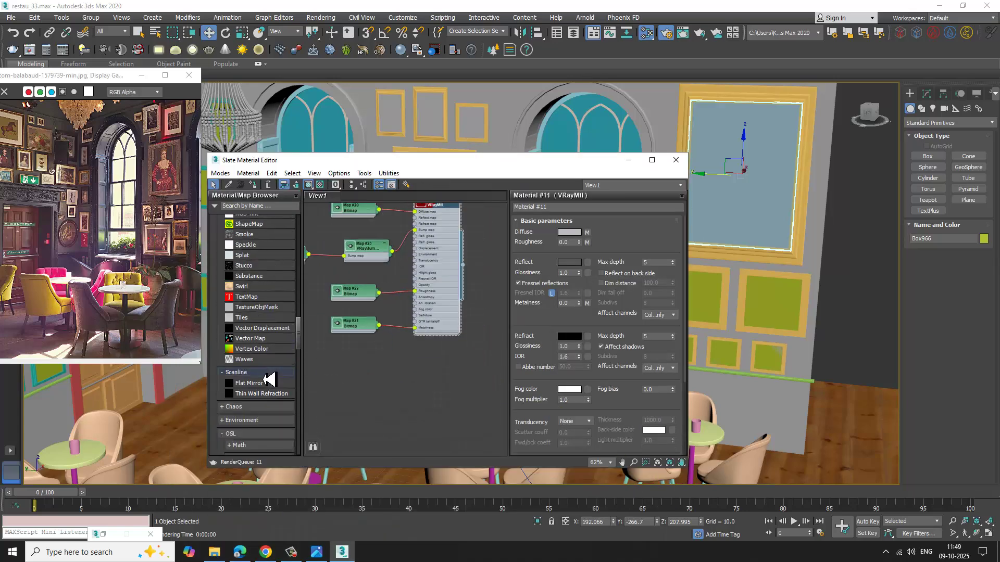
pyautogui.scroll(5, 279, 396)
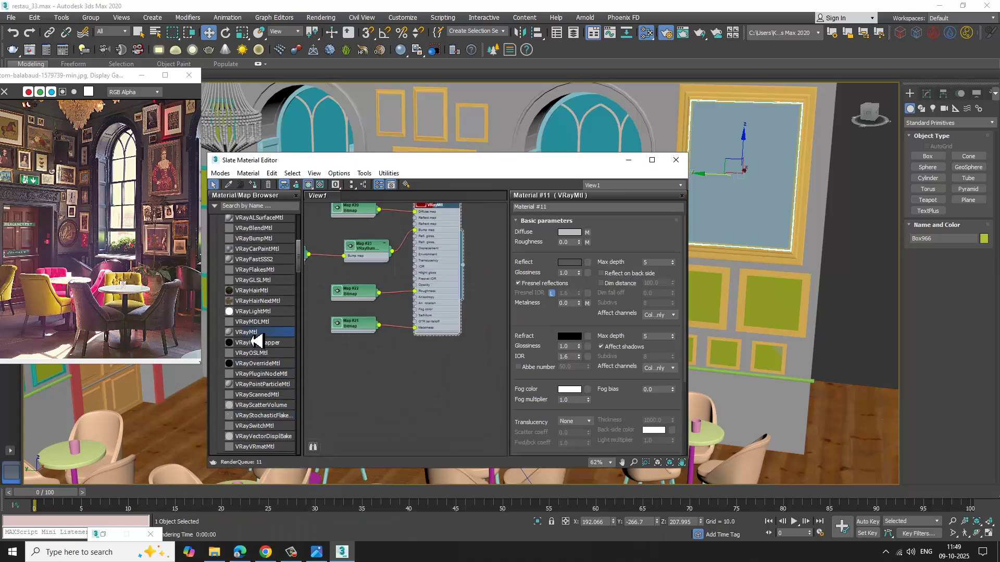
pyautogui.moveTo(257, 341); pyautogui.dragTo(427, 399)
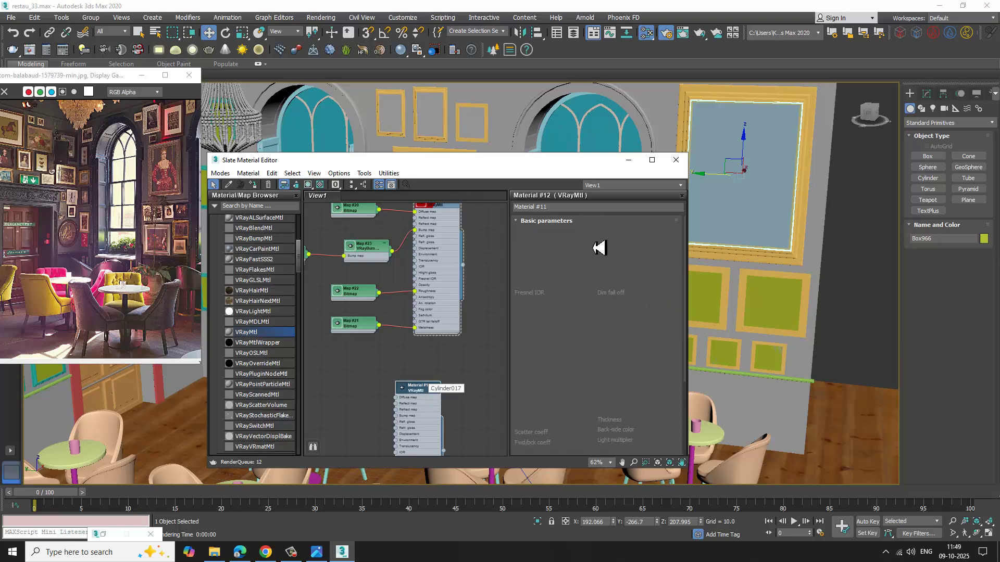
# - Load WhatsApp Image 2025-10-09 at 11.26.59 (1).jpeg from the Frames folder as the new material's diffuse bitmap and show it on the selected panel
pyautogui.click(587, 232)
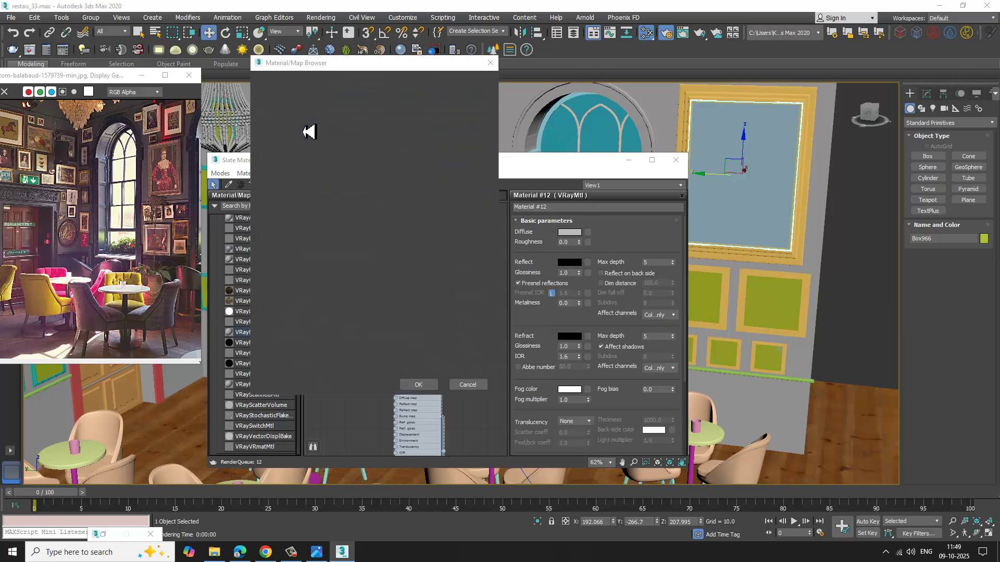
pyautogui.doubleClick(310, 132)
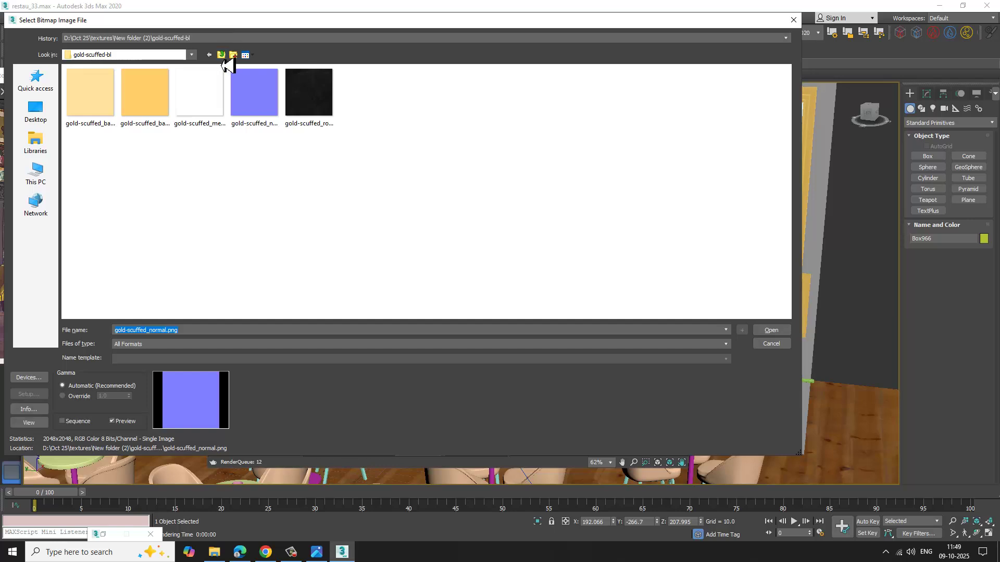
pyautogui.click(225, 61)
pyautogui.click(224, 62)
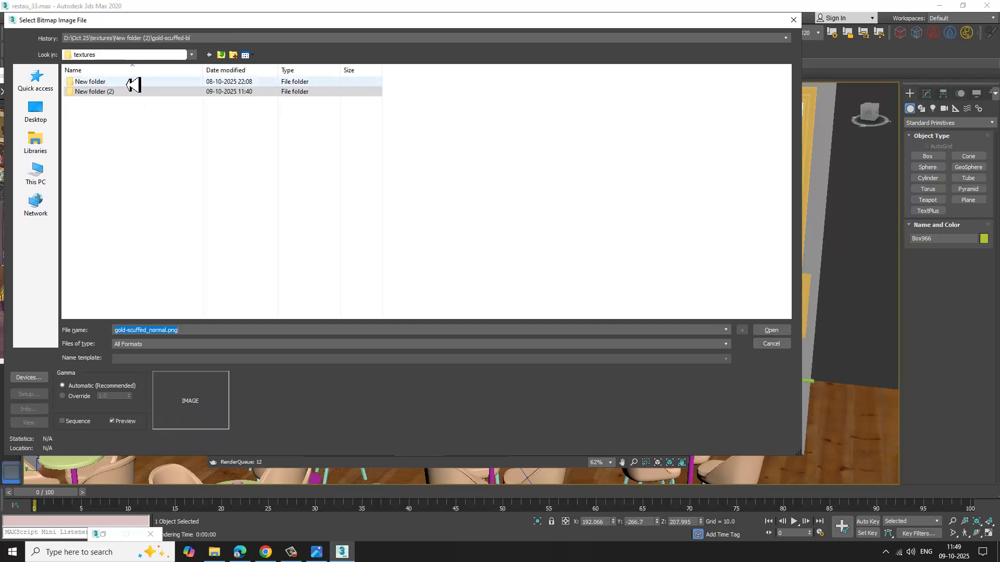
pyautogui.click(223, 56)
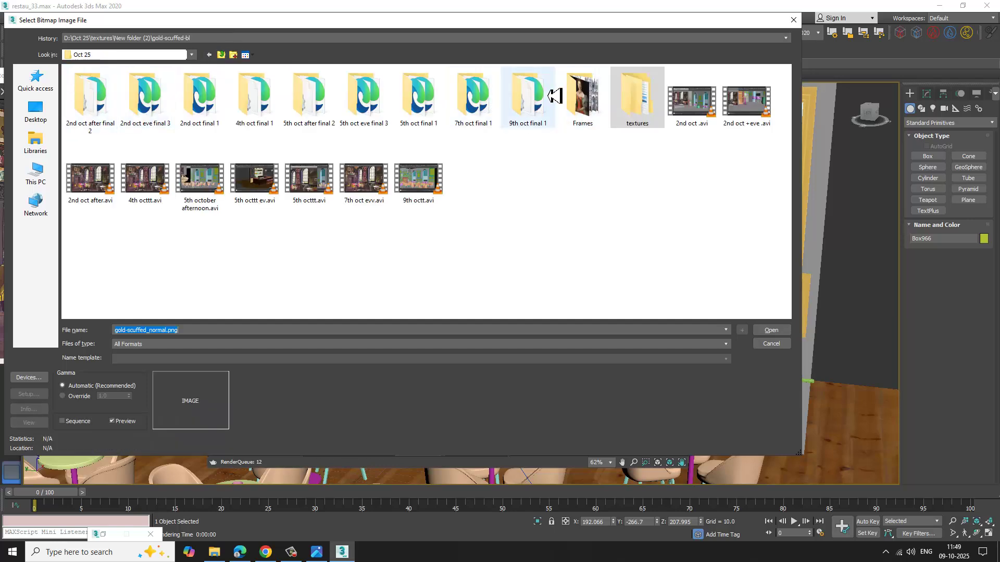
pyautogui.doubleClick(586, 96)
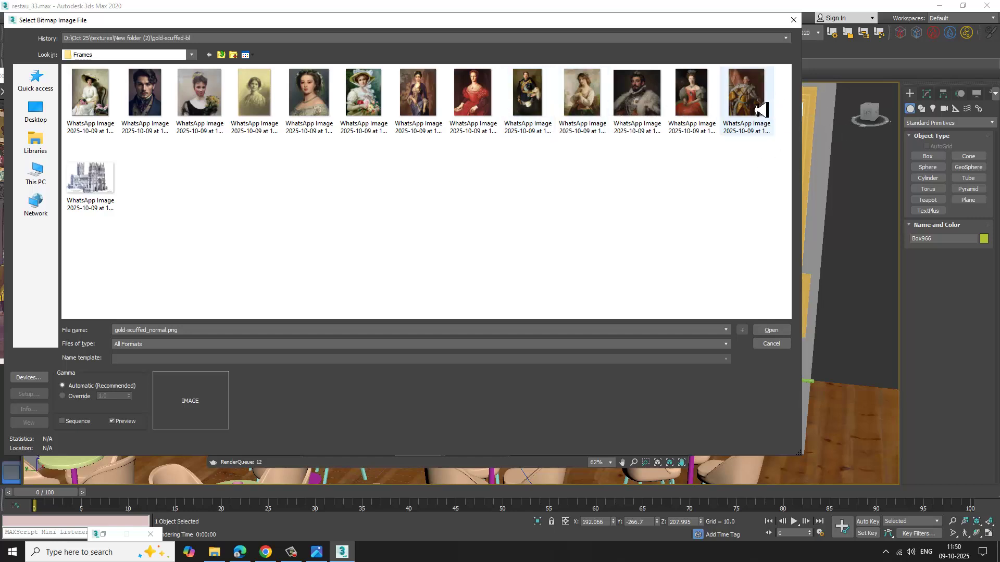
pyautogui.doubleClick(654, 99)
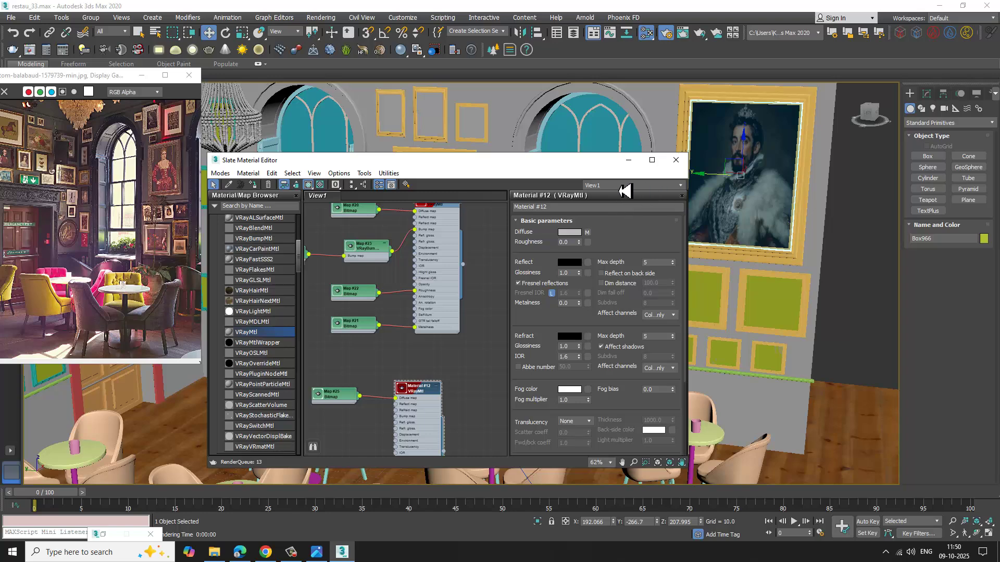
# - Select the panel inside the large gold frame between the two arched windows
pyautogui.keyDown('alt'); pyautogui.moveTo(781, 230); pyautogui.dragTo(750, 231, button='middle'); pyautogui.keyUp('alt')
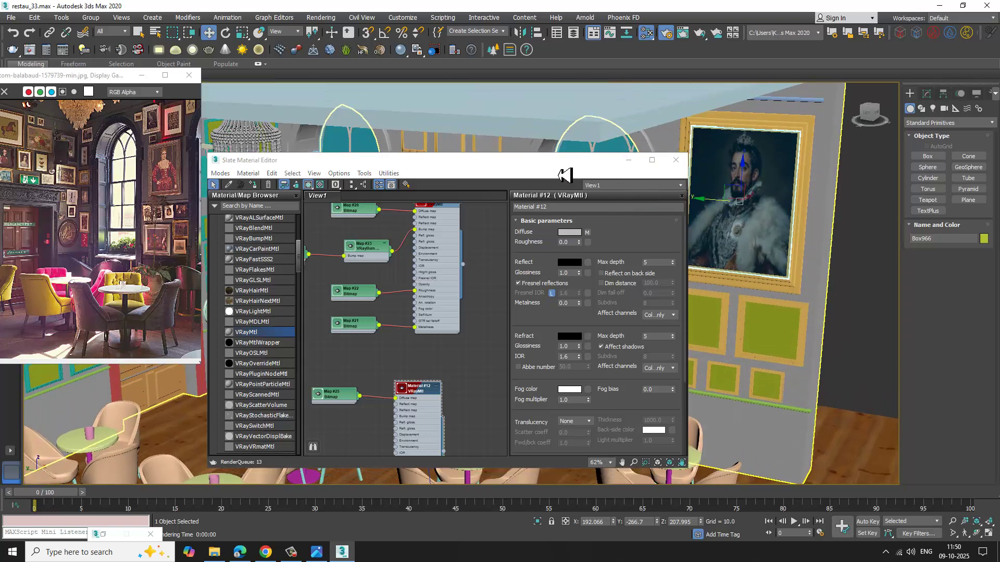
pyautogui.moveTo(562, 162); pyautogui.dragTo(447, 250)
pyautogui.keyDown('alt'); pyautogui.moveTo(721, 242); pyautogui.dragTo(700, 263, button='middle'); pyautogui.keyUp('alt')
pyautogui.scroll(2, 709, 246)
pyautogui.scroll(2, 770, 270)
pyautogui.click(844, 311)
pyautogui.scroll(-2, 730, 264)
pyautogui.moveTo(596, 233); pyautogui.dragTo(654, 230, button='middle')
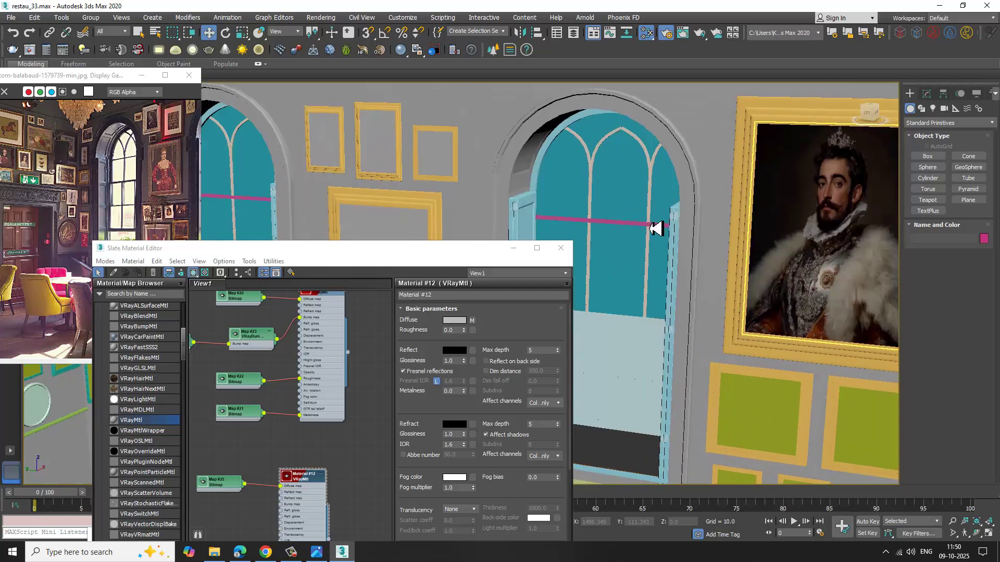
pyautogui.scroll(1, 651, 228)
pyautogui.moveTo(579, 203); pyautogui.dragTo(645, 191, button='middle')
pyautogui.scroll(2, 644, 192)
pyautogui.click(575, 216)
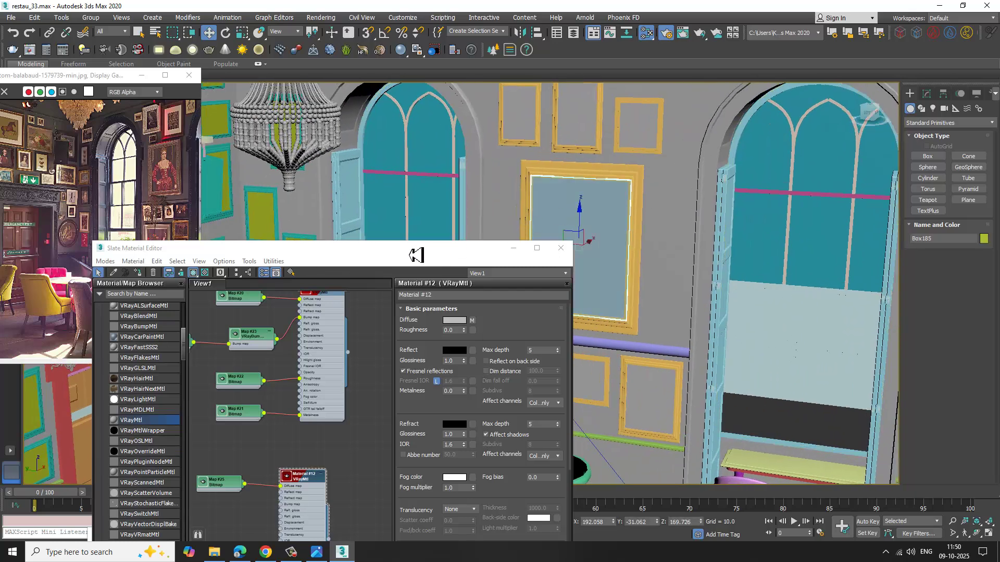
# - Add a VRayMtl with WhatsApp Image 2025-10-09 at 11.26.59.jpeg as diffuse bitmap, assign it to the selected panel and show the texture in the viewport
pyautogui.moveTo(420, 250); pyautogui.dragTo(491, 177)
pyautogui.moveTo(406, 348); pyautogui.dragTo(451, 170, button='middle')
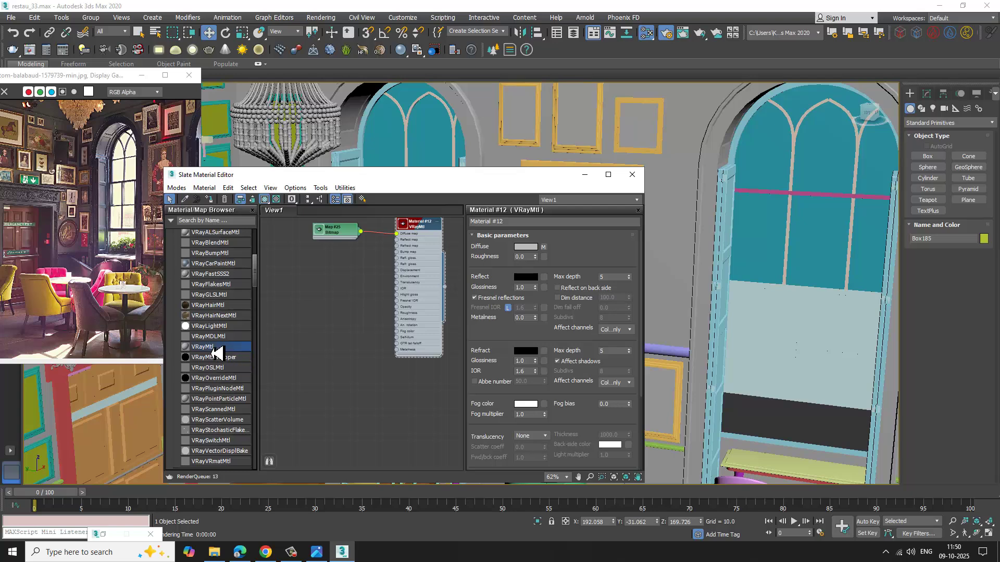
pyautogui.moveTo(393, 406); pyautogui.dragTo(394, 405)
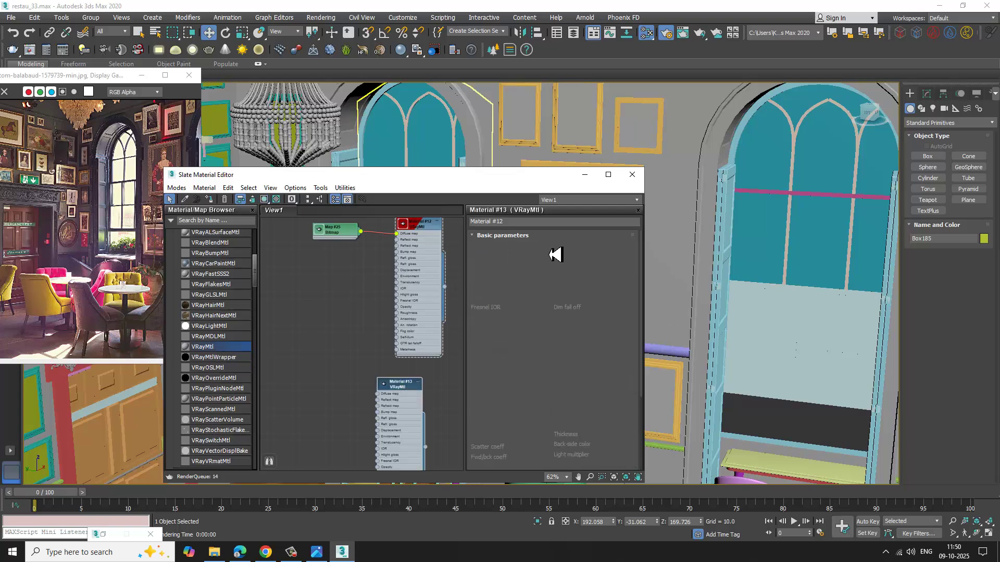
pyautogui.click(545, 255)
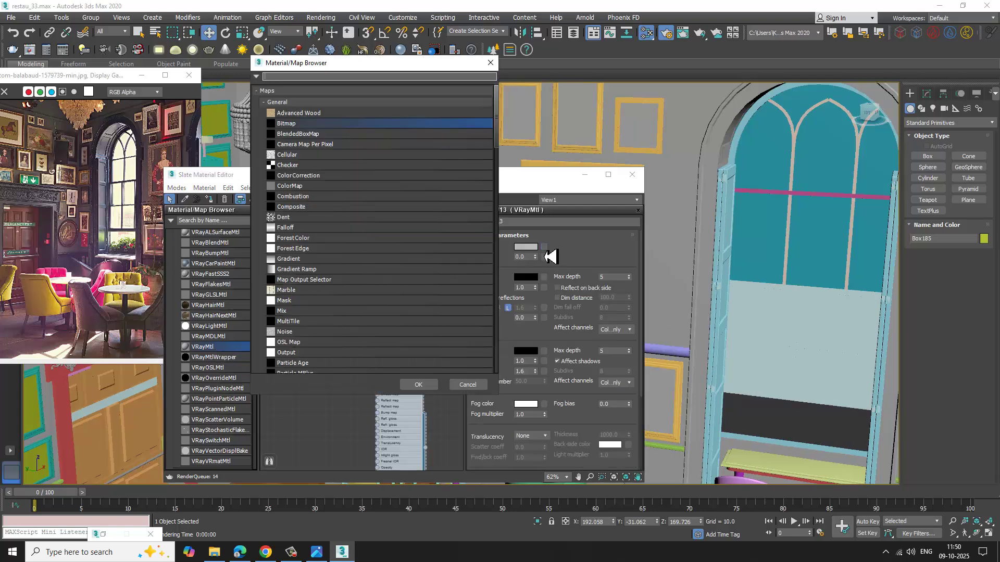
pyautogui.doubleClick(299, 125)
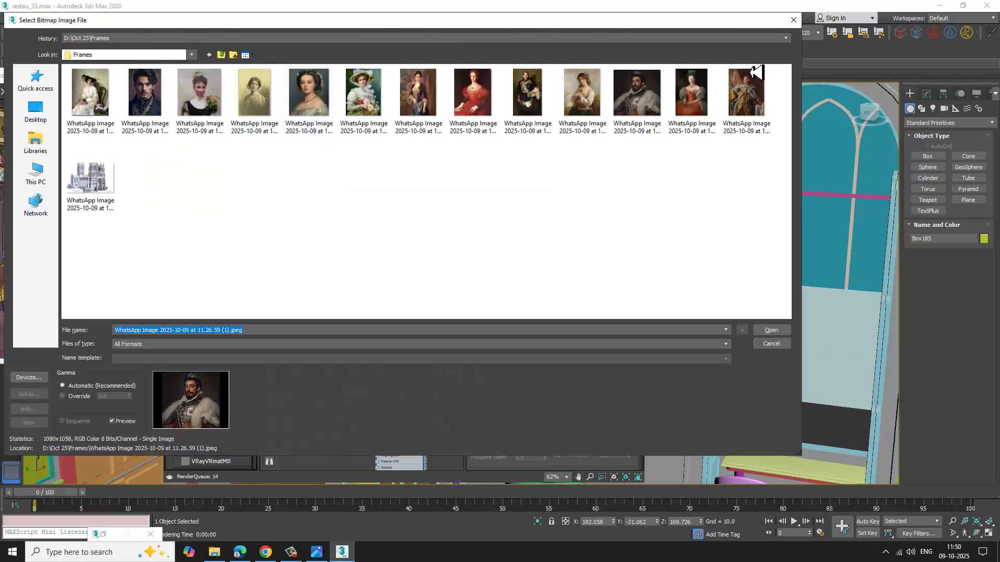
pyautogui.doubleClick(745, 97)
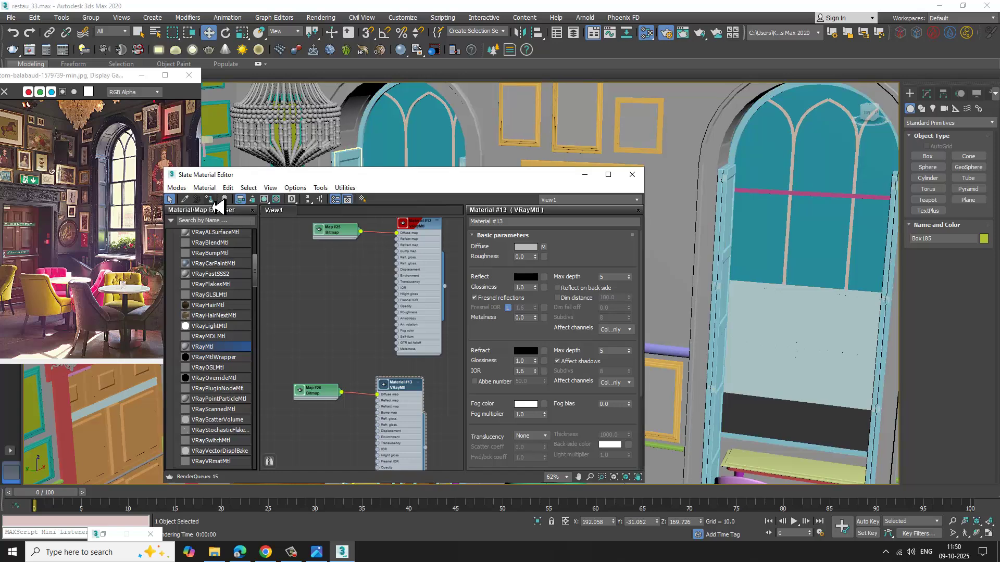
pyautogui.moveTo(479, 180); pyautogui.dragTo(361, 347)
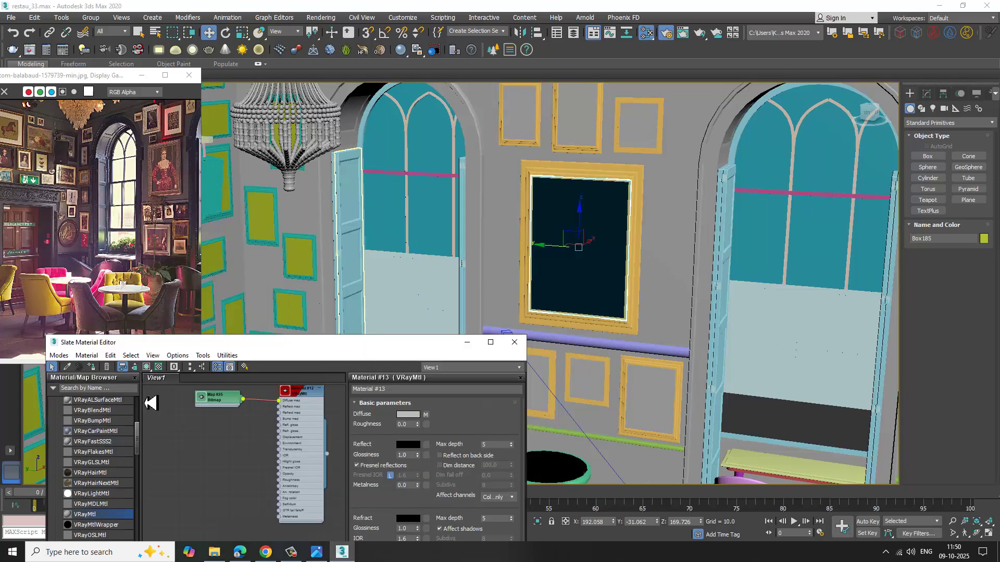
pyautogui.click(147, 367)
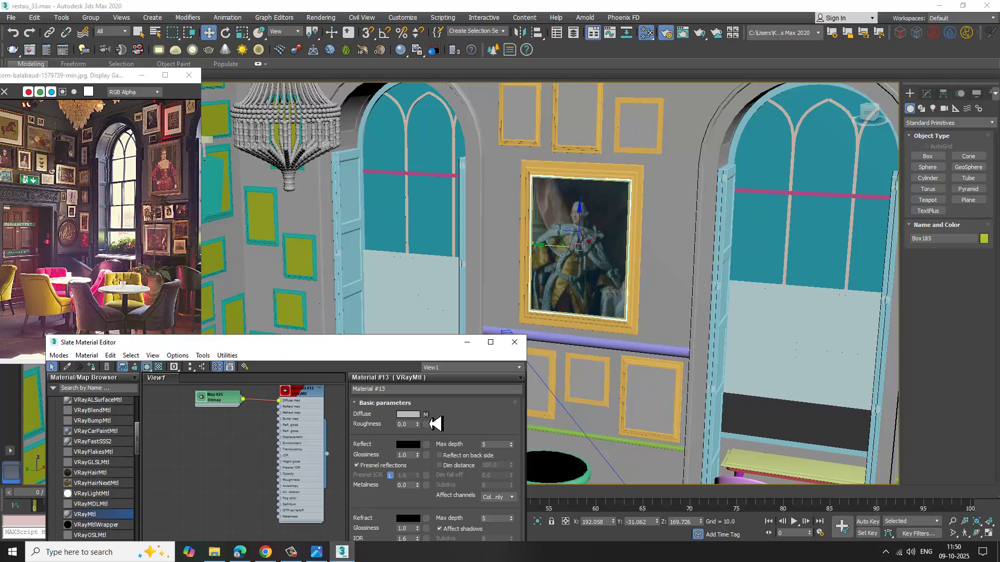
# - Replace the panel material's diffuse bitmap with WhatsApp Image 2025-10-09 at 11.26.58 (2).jpeg from the Frames folder
pyautogui.click(426, 415)
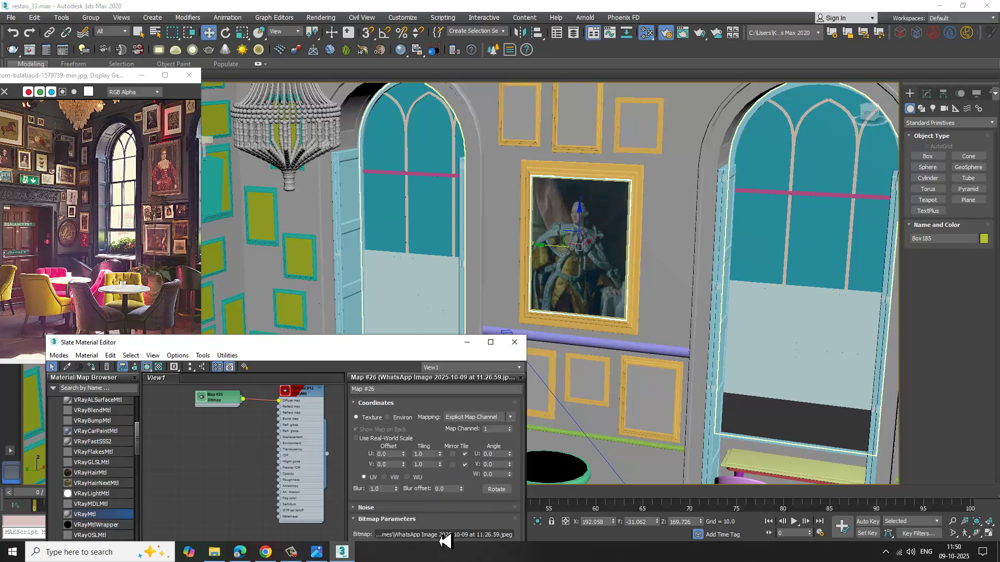
pyautogui.click(443, 535)
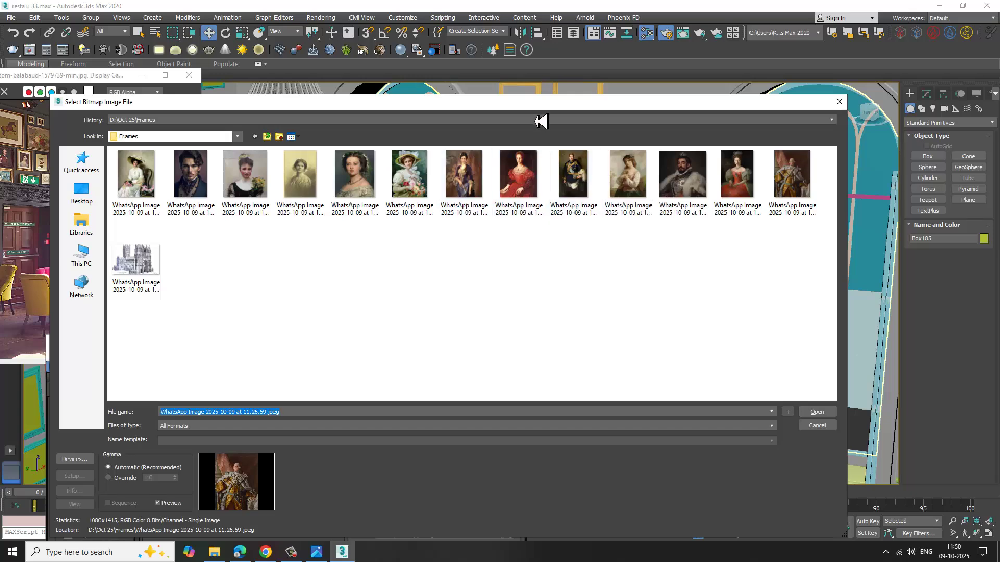
pyautogui.moveTo(534, 116); pyautogui.dragTo(566, 203)
pyautogui.doubleClick(607, 277)
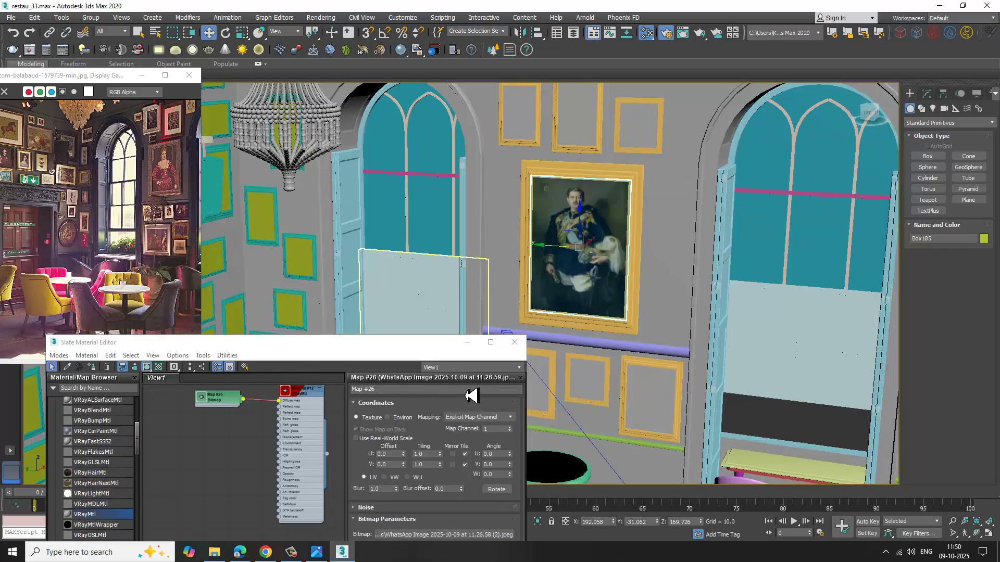
# - Select the panel inside the small gold frame nearest the second arched window, below the uniformed portrait and its ledge
pyautogui.keyDown('alt'); pyautogui.moveTo(646, 348); pyautogui.dragTo(695, 275, button='middle'); pyautogui.keyUp('alt')
pyautogui.scroll(-3, 695, 275)
pyautogui.keyDown('alt'); pyautogui.moveTo(635, 240); pyautogui.dragTo(621, 257, button='middle'); pyautogui.keyUp('alt')
pyautogui.scroll(3, 727, 284)
pyautogui.click(786, 343)
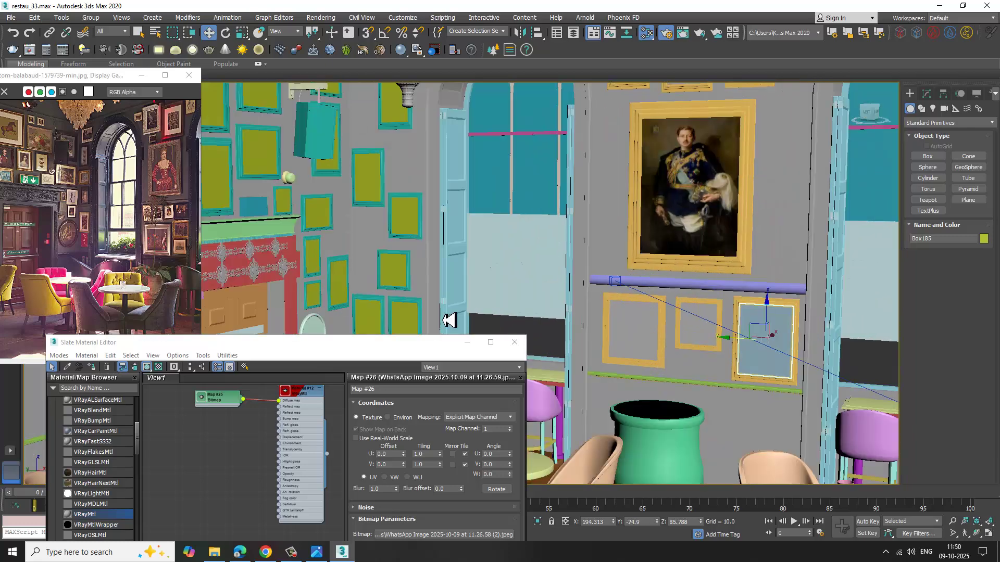
# - Add another VRayMtl node below the existing portrait materials for the selected small panel
pyautogui.moveTo(369, 345); pyautogui.dragTo(477, 195)
pyautogui.moveTo(410, 423); pyautogui.dragTo(394, 244, button='middle')
pyautogui.moveTo(406, 405); pyautogui.dragTo(391, 389)
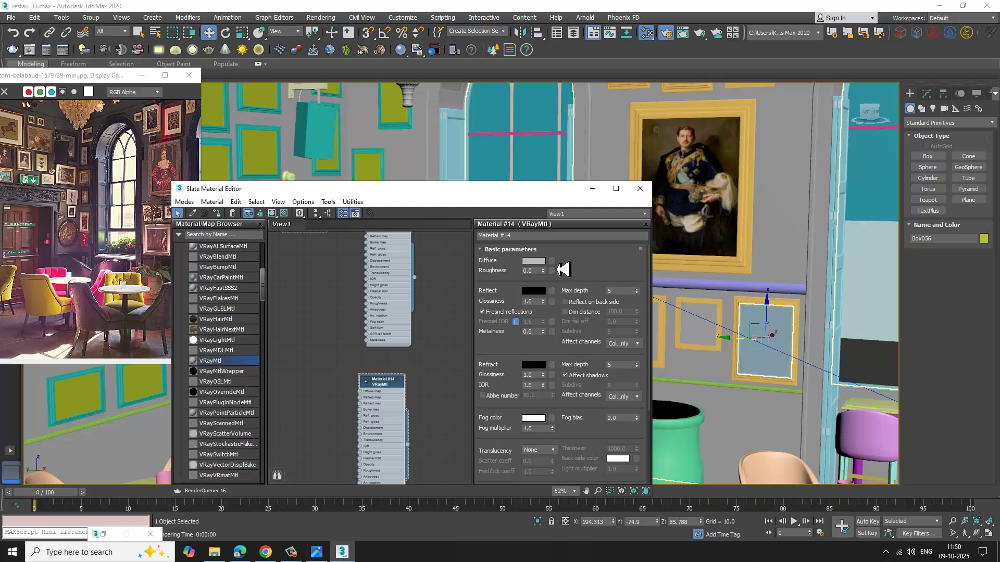
# - Load WhatsApp Image 2025-10-09 at 11.26.59 (2).jpeg as the new VRayMtl's diffuse bitmap, assign it to the selected panel and show it in the viewport
pyautogui.click(553, 270)
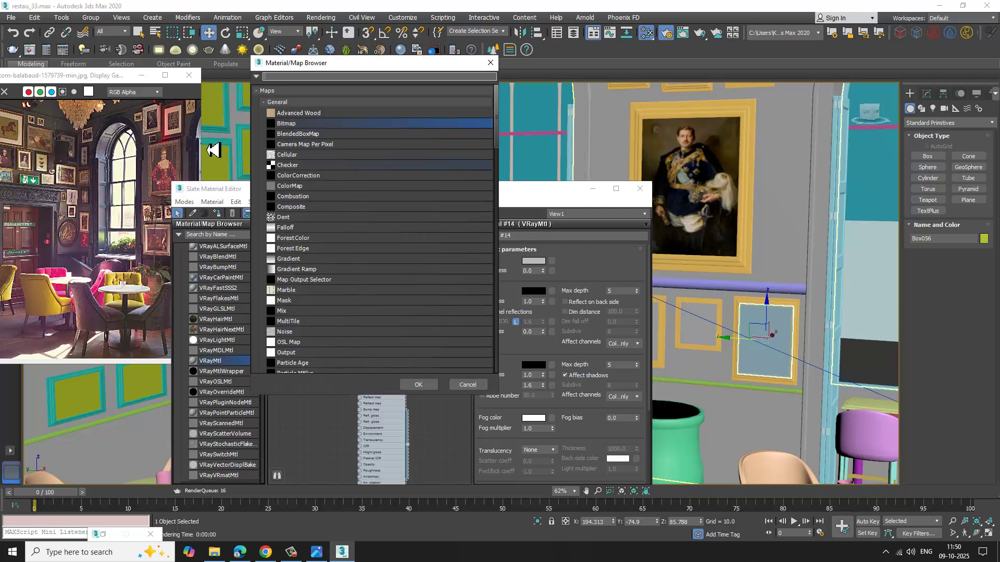
pyautogui.doubleClick(307, 123)
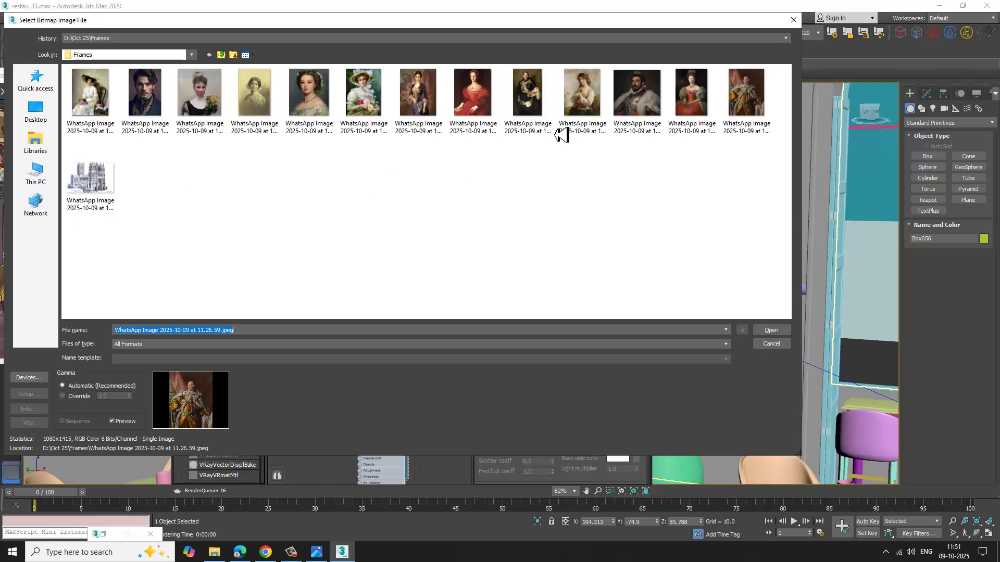
pyautogui.doubleClick(697, 98)
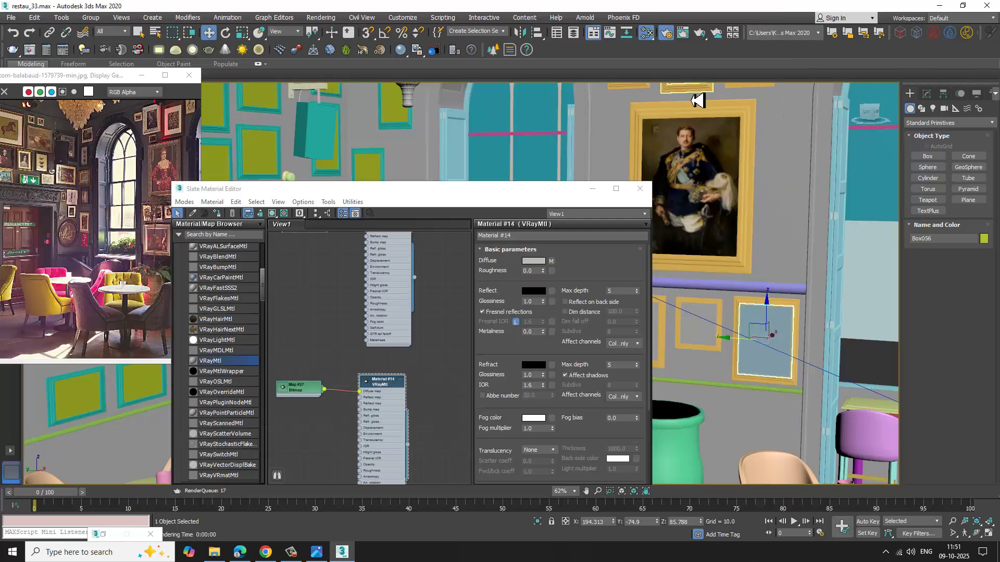
pyautogui.click(218, 214)
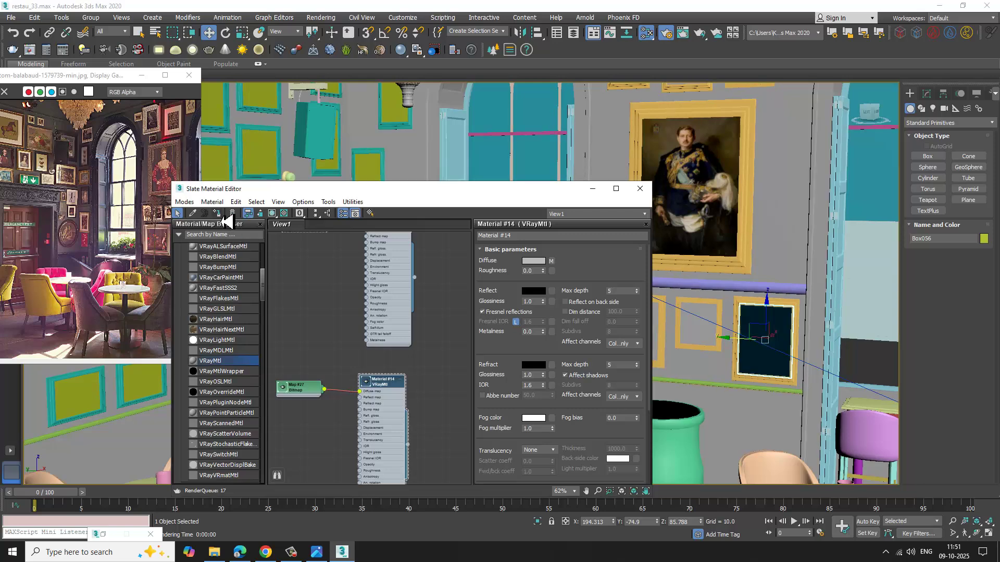
pyautogui.click(272, 212)
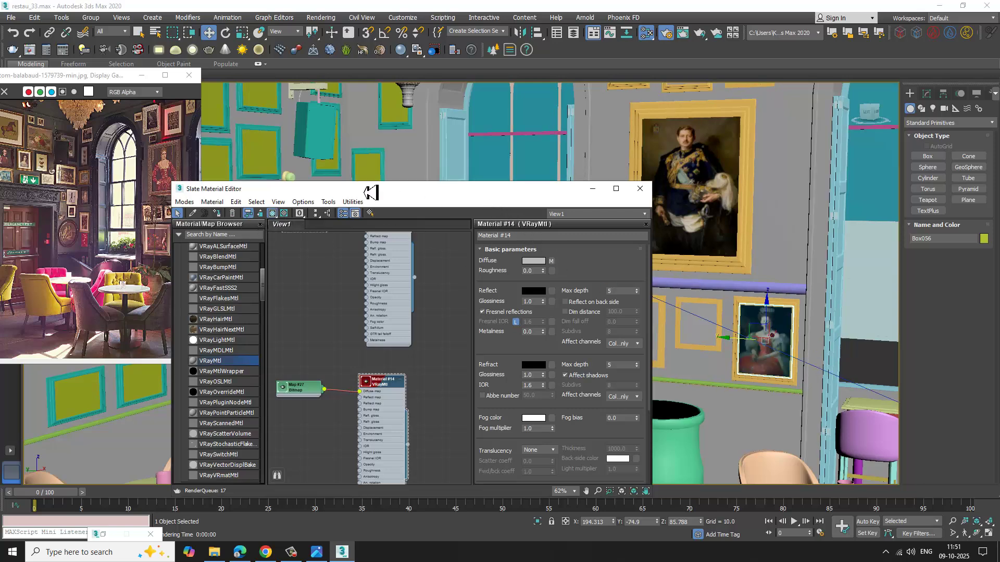
# - Select the panel inside the middle small gold frame under the uniformed portrait's ledge and add a VRayMtl node for it
pyautogui.moveTo(440, 194); pyautogui.dragTo(277, 162)
pyautogui.scroll(2, 726, 343)
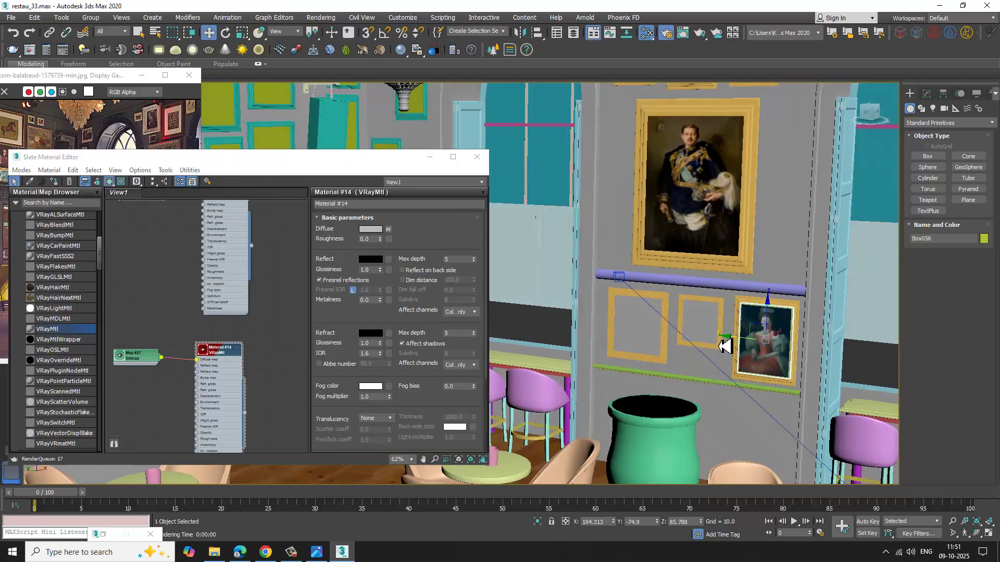
pyautogui.click(709, 336)
pyautogui.scroll(-4, 221, 291)
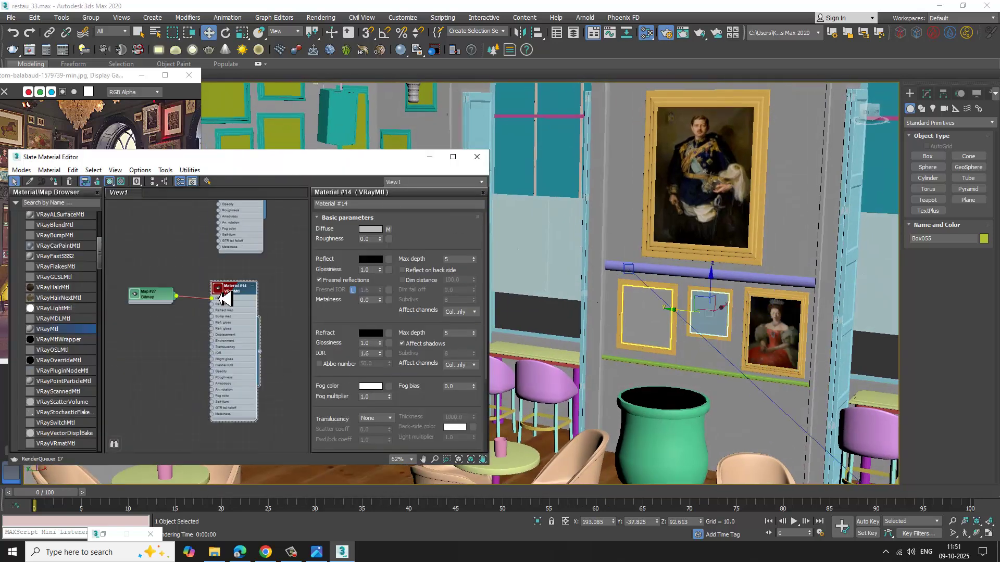
pyautogui.moveTo(188, 356); pyautogui.dragTo(157, 373, button='middle')
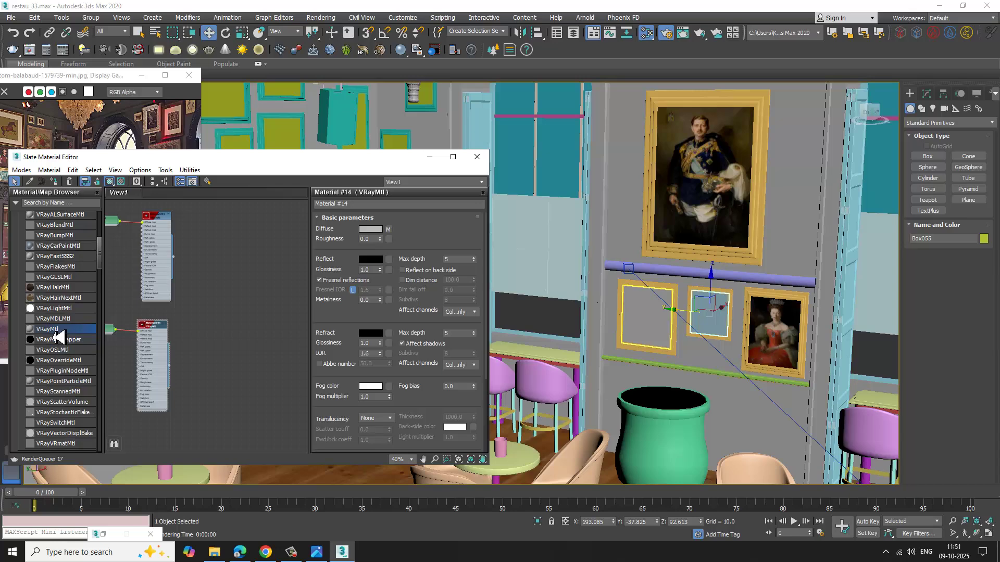
pyautogui.moveTo(214, 347); pyautogui.dragTo(223, 336)
pyautogui.doubleClick(232, 331)
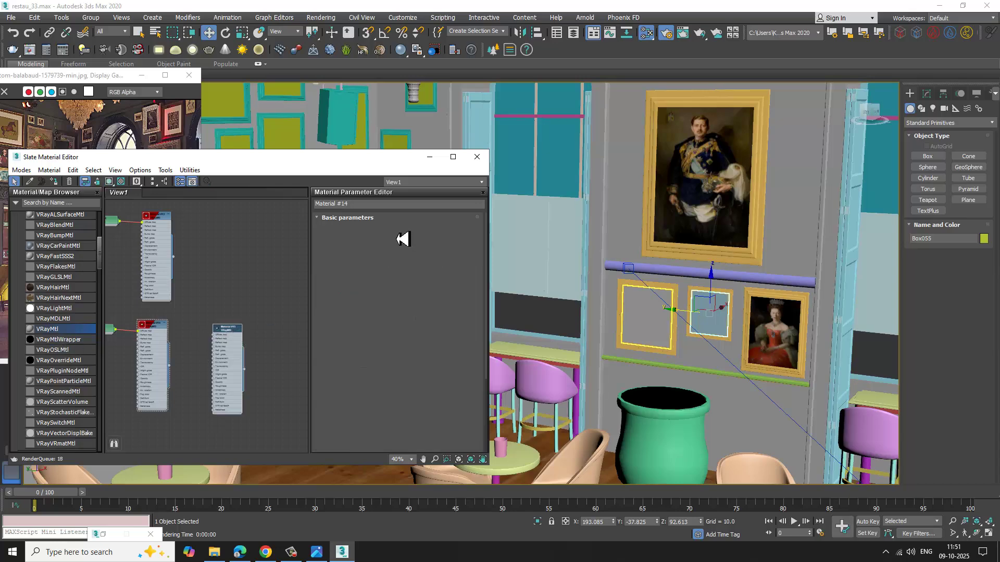
# - Load WhatsApp Image 2025-10-09 at 11.26.57 (2).jpeg as the diffuse bitmap, assign the material to the middle panel and show it in the viewport
pyautogui.click(390, 239)
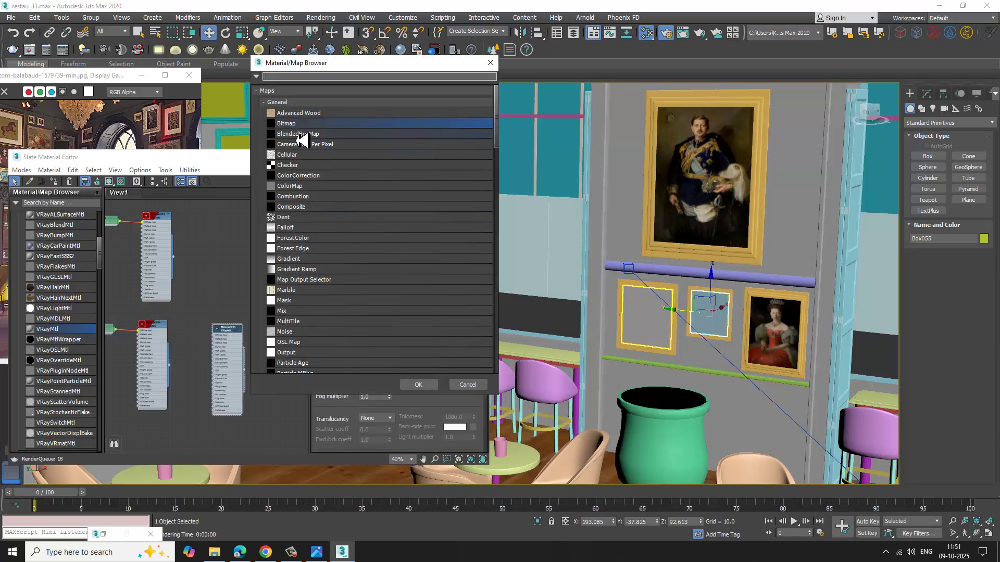
pyautogui.doubleClick(299, 126)
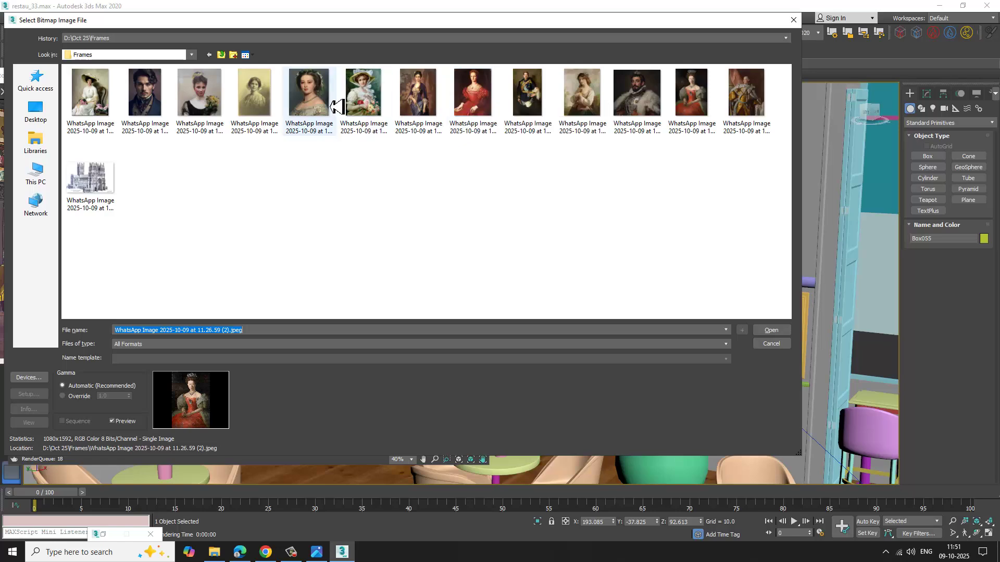
pyautogui.doubleClick(365, 96)
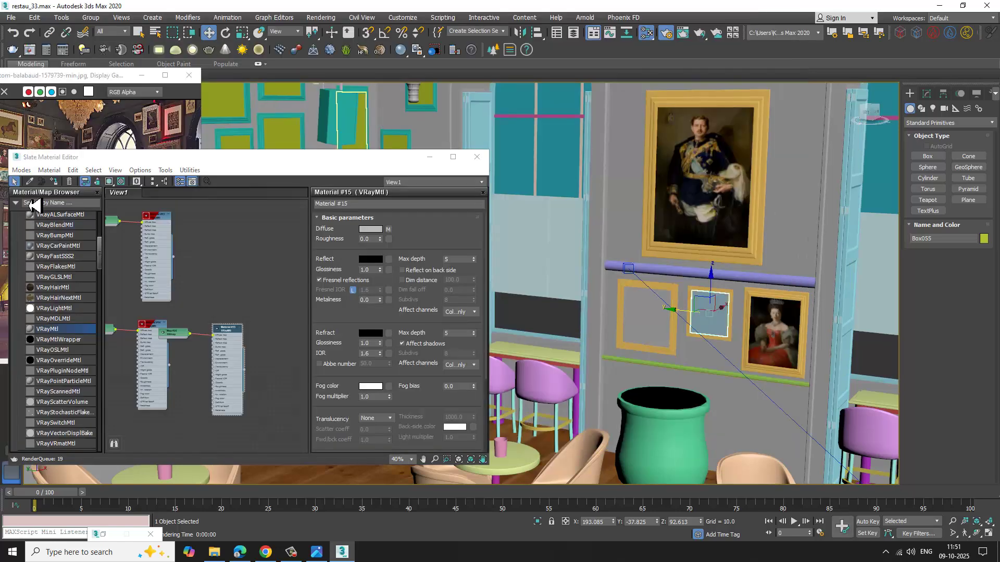
pyautogui.click(109, 181)
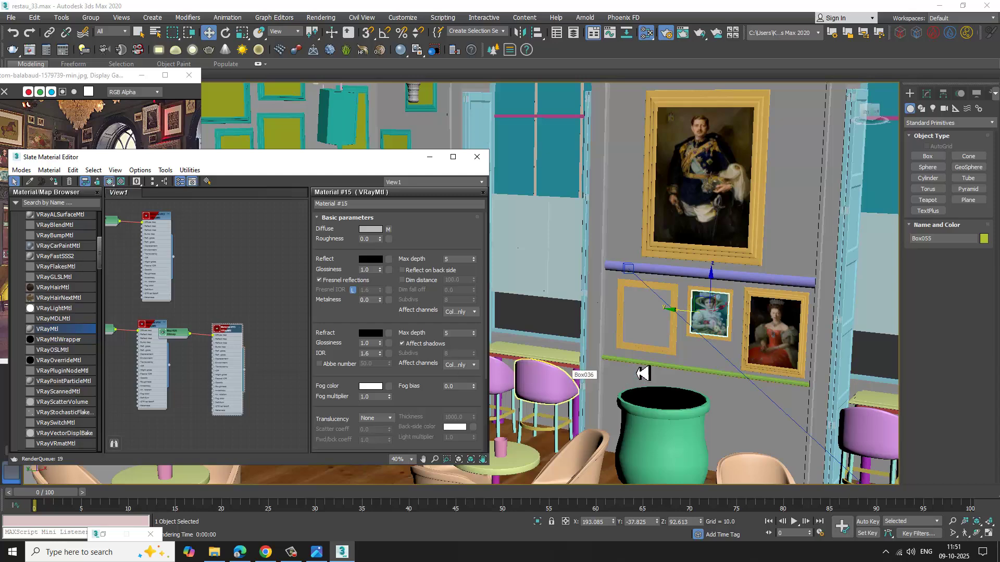
# - Assign the same straw-hat portrait material to the remaining blank panel beside the middle one, and reselect the middle panel
pyautogui.click(633, 328)
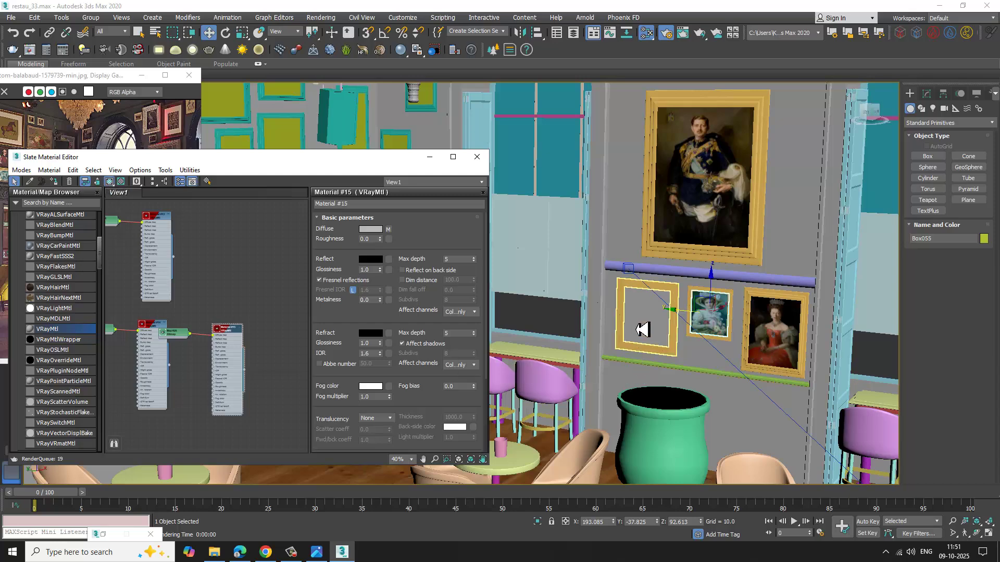
pyautogui.click(55, 181)
pyautogui.click(709, 315)
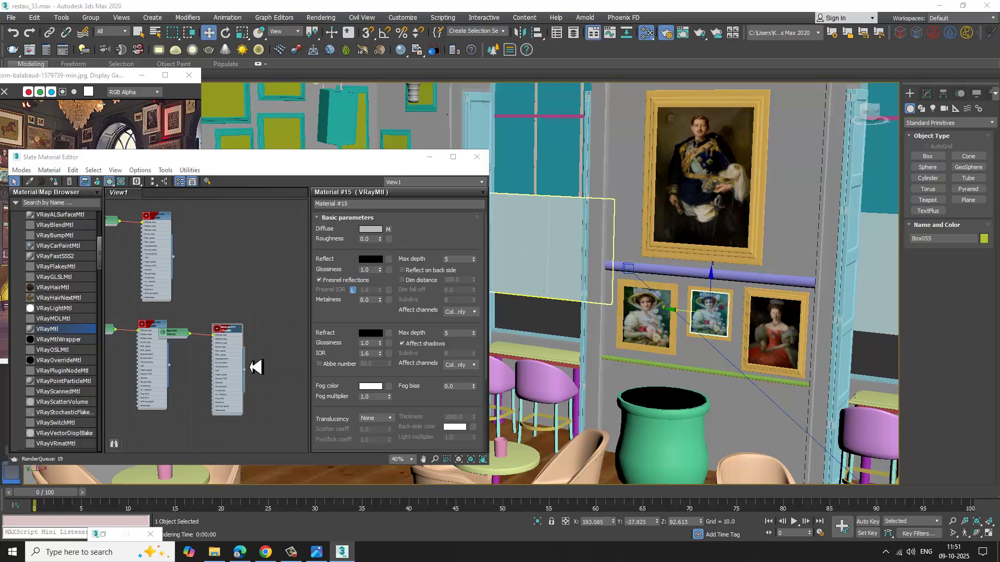
# - Add a VRayMtl with WhatsApp Image 2025-10-09 at 11.26.57 (1).jpeg as diffuse bitmap, assign it to the middle panel and show it in the viewport
pyautogui.moveTo(250, 366); pyautogui.dragTo(273, 313, button='middle')
pyautogui.moveTo(214, 384); pyautogui.dragTo(216, 388)
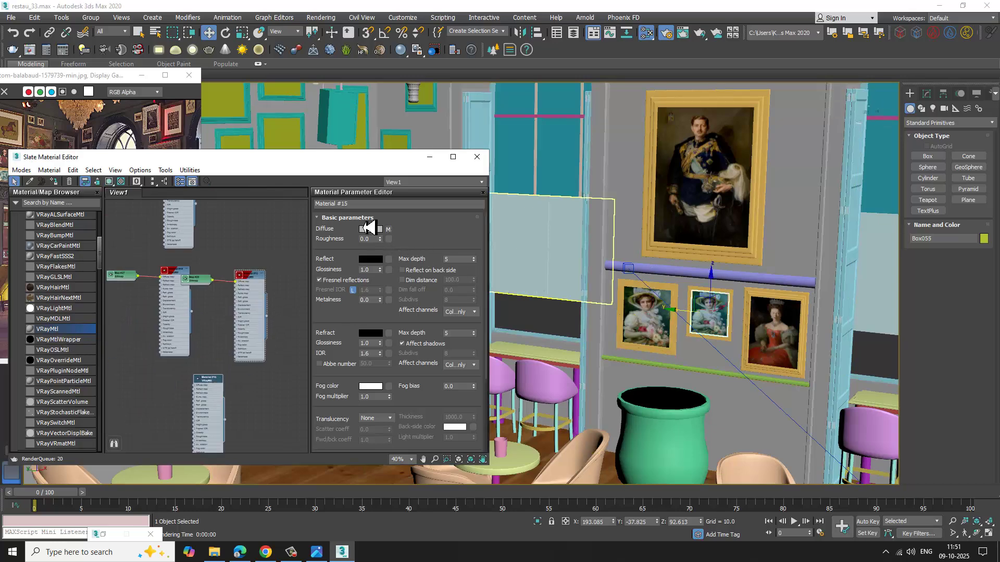
pyautogui.click(390, 230)
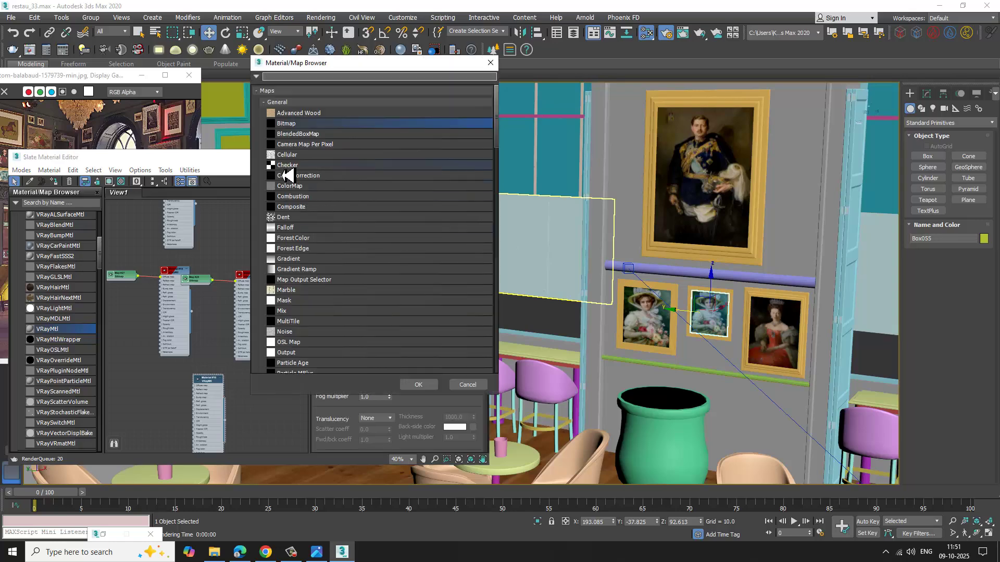
pyautogui.doubleClick(302, 126)
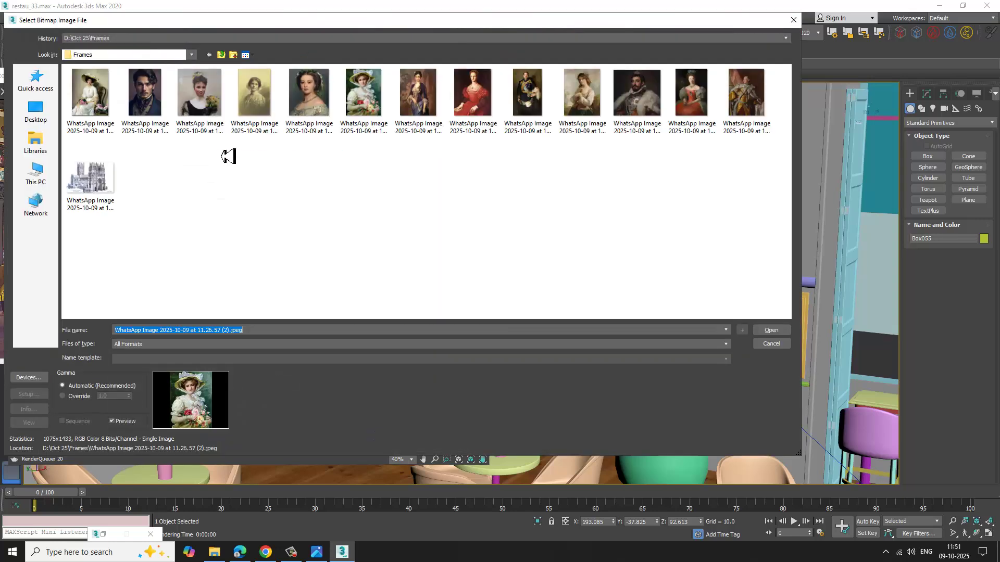
pyautogui.doubleClick(319, 110)
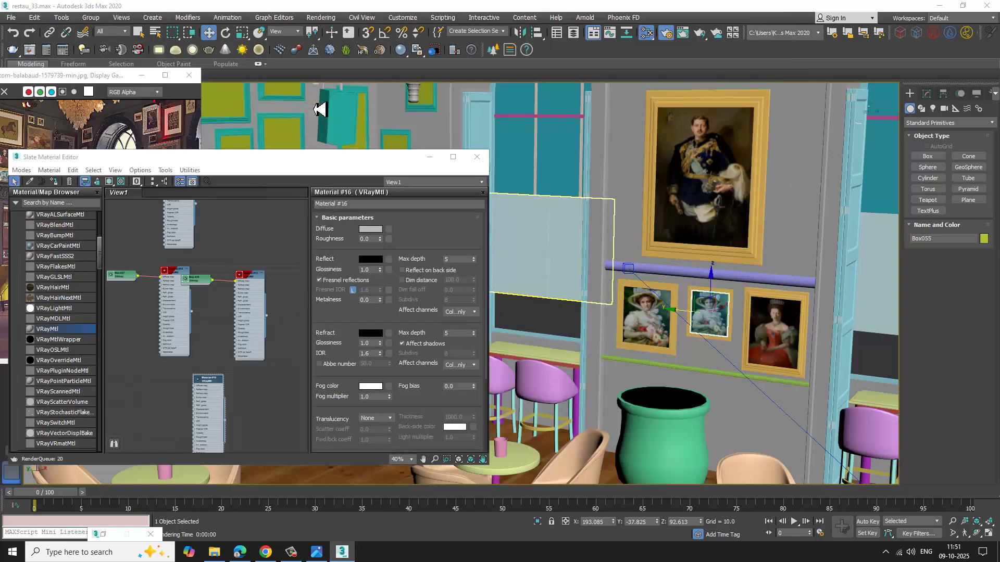
pyautogui.click(55, 182)
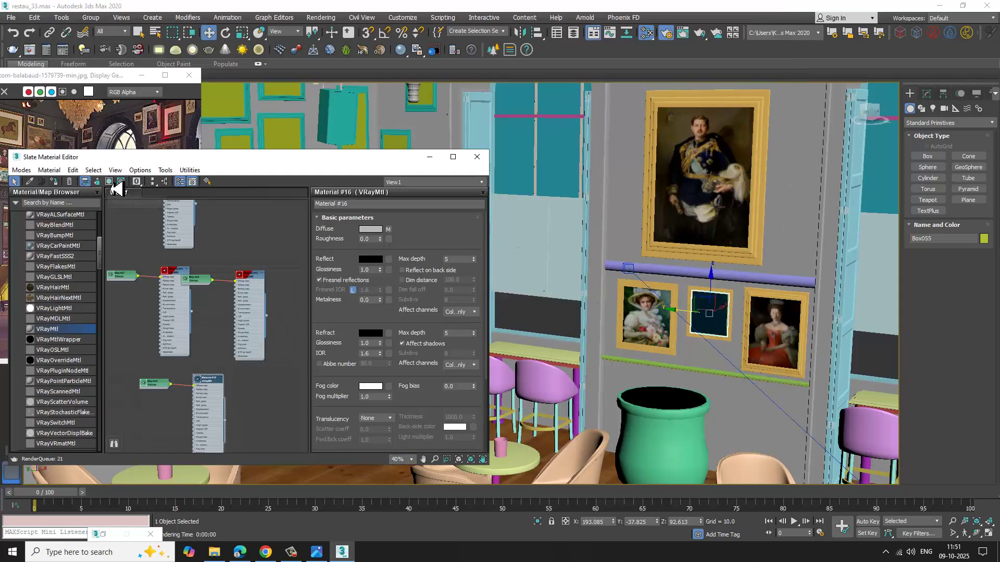
pyautogui.click(137, 182)
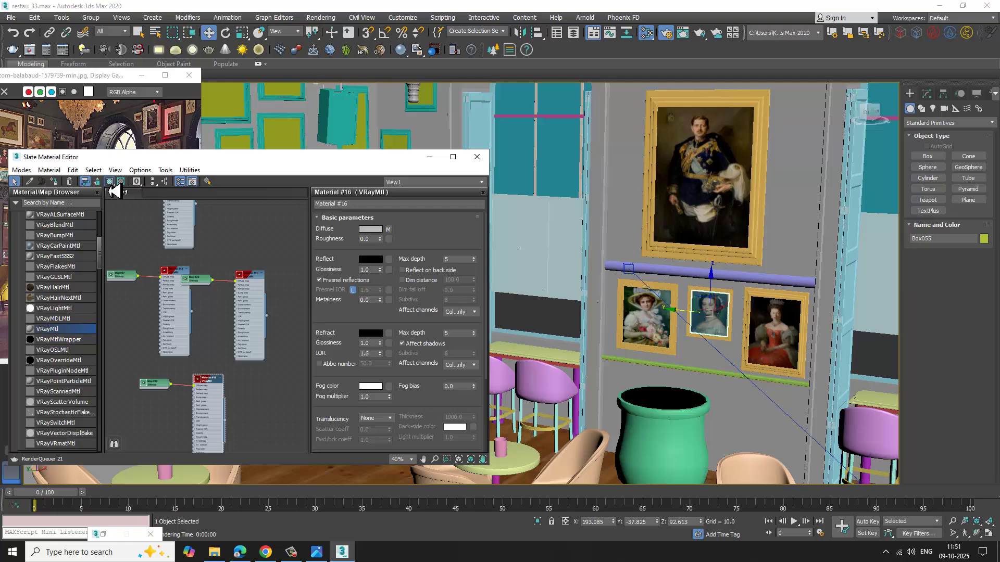
# - Add another VRayMtl with the Frames folder's portrait of a seated woman in a white dress and wide hat as its diffuse bitmap
pyautogui.click(429, 156)
pyautogui.scroll(8, 771, 274)
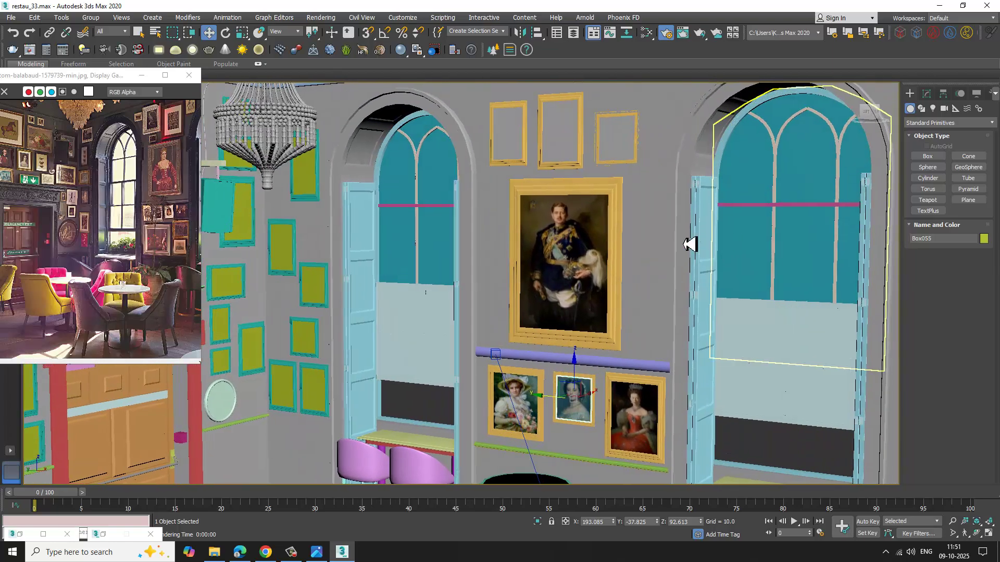
pyautogui.keyDown('alt'); pyautogui.moveTo(690, 244); pyautogui.dragTo(654, 333, button='middle'); pyautogui.keyUp('alt')
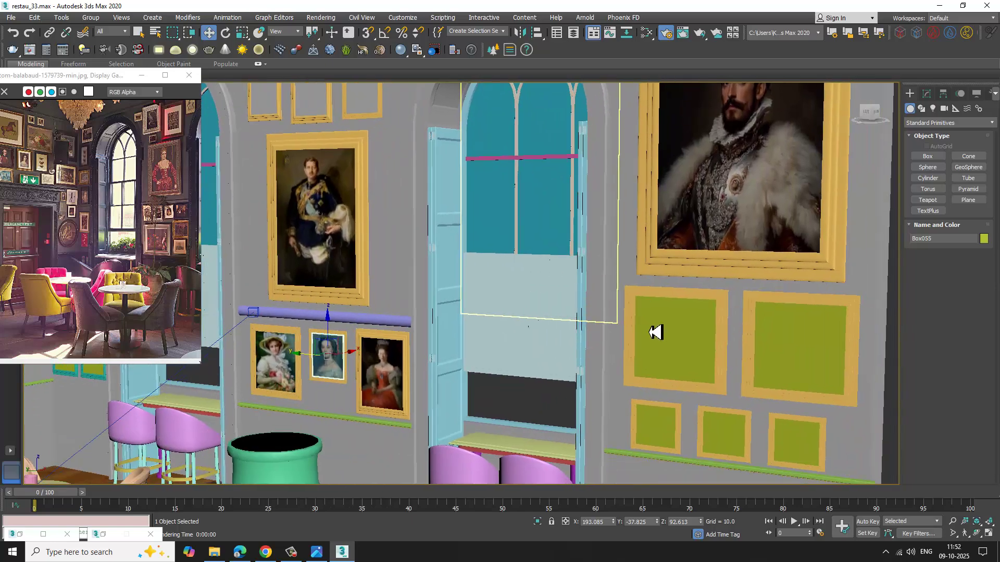
pyautogui.click(668, 339)
pyautogui.press('m')
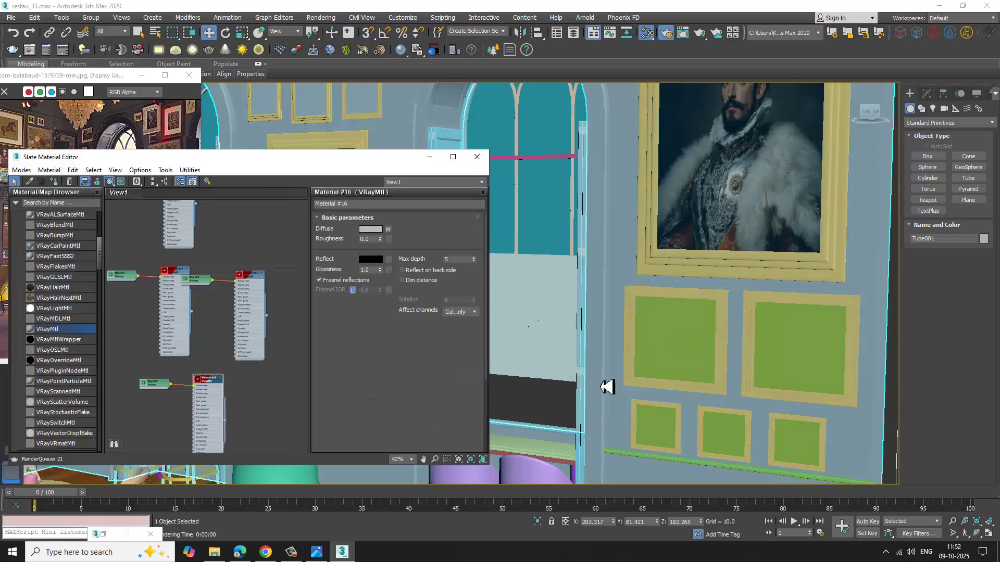
pyautogui.moveTo(213, 388); pyautogui.dragTo(244, 225, button='middle')
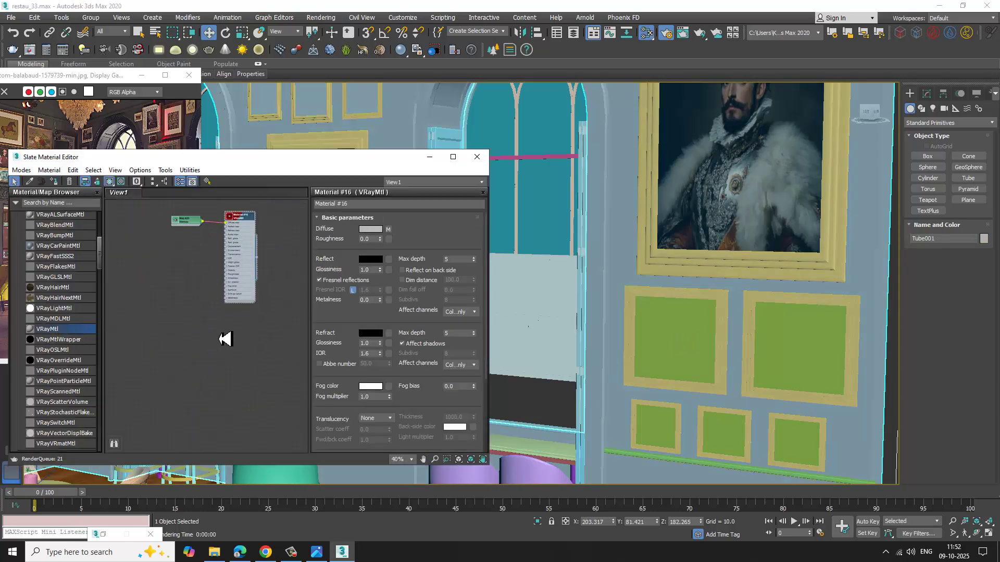
pyautogui.moveTo(225, 339); pyautogui.dragTo(221, 336)
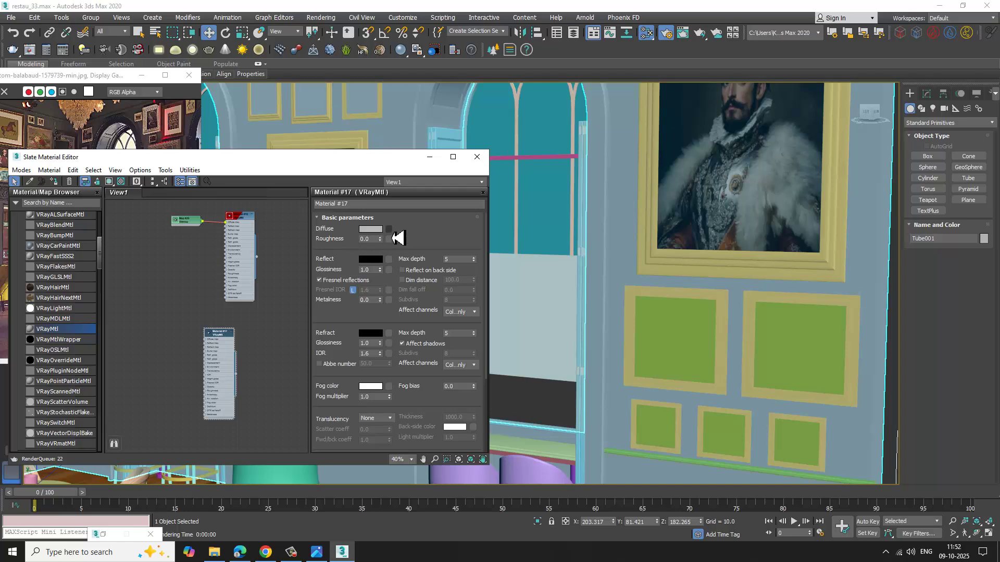
pyautogui.click(390, 239)
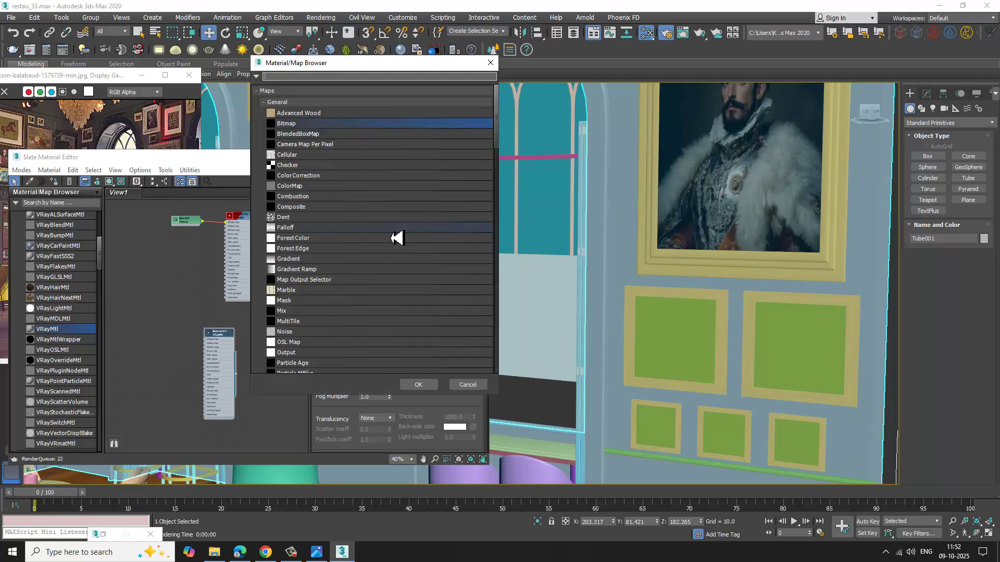
pyautogui.doubleClick(291, 125)
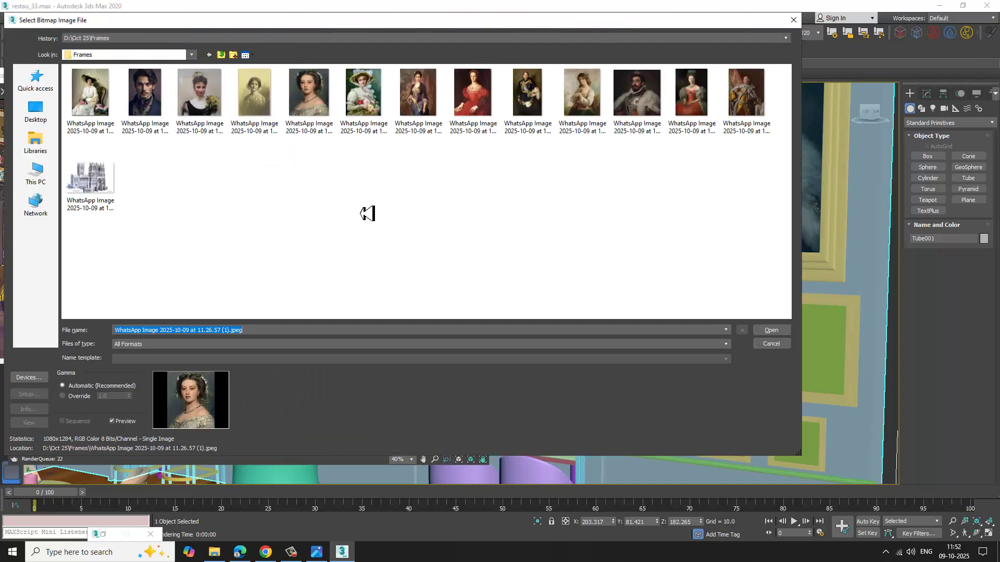
pyautogui.doubleClick(104, 109)
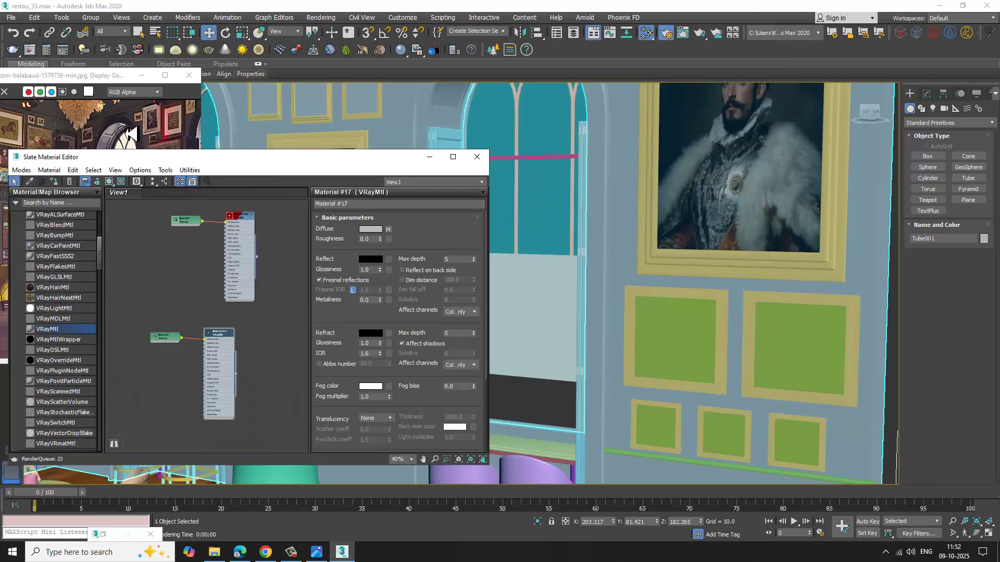
# - Assign the seated-woman material to the panel below the large fur-cloaked portrait, in the frame nearest the window, and show its texture in the viewport
pyautogui.click(54, 182)
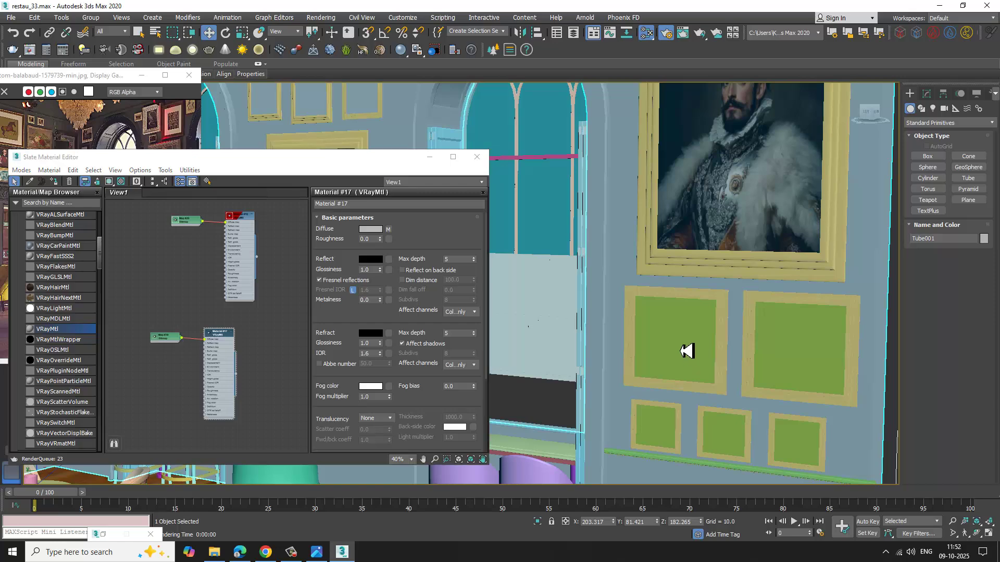
pyautogui.scroll(-5, 639, 323)
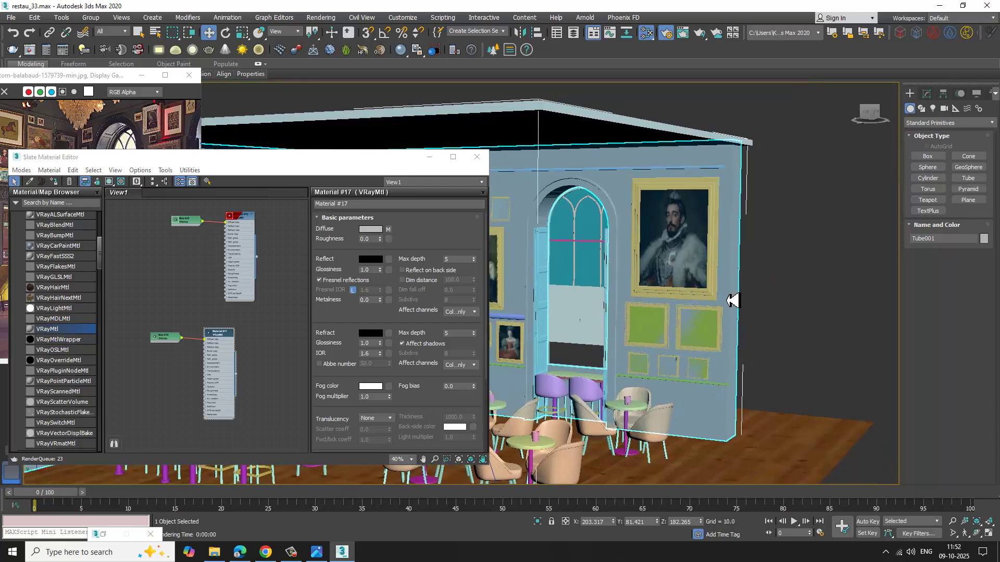
pyautogui.scroll(5, 651, 330)
pyautogui.click(650, 329)
pyautogui.click(56, 184)
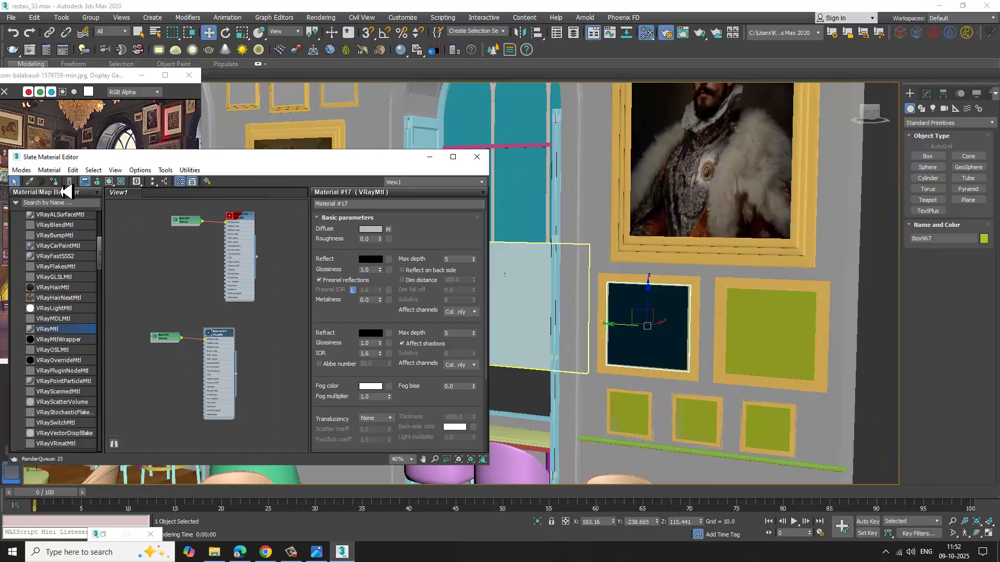
pyautogui.click(110, 182)
pyautogui.scroll(6, 719, 340)
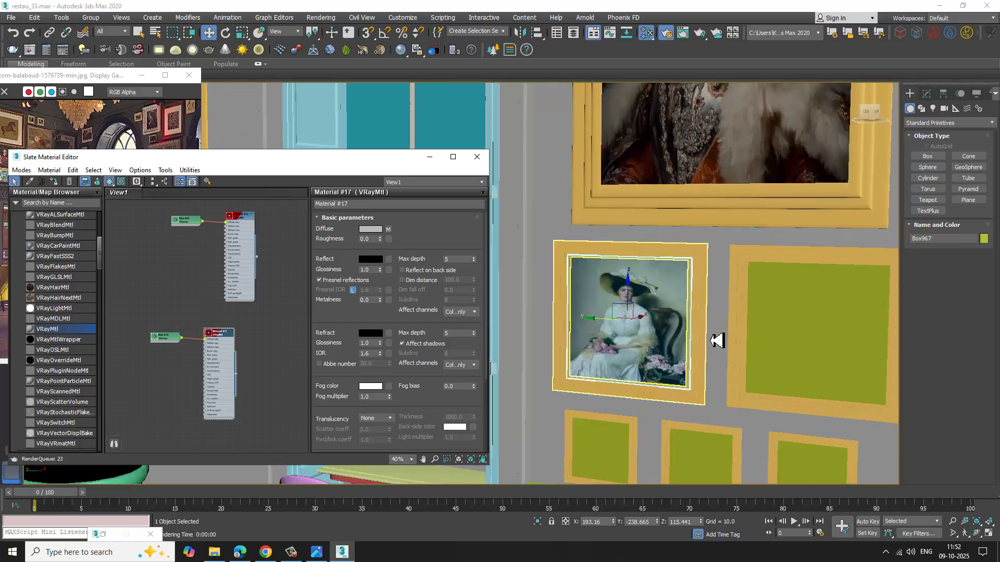
pyautogui.scroll(-2, 628, 304)
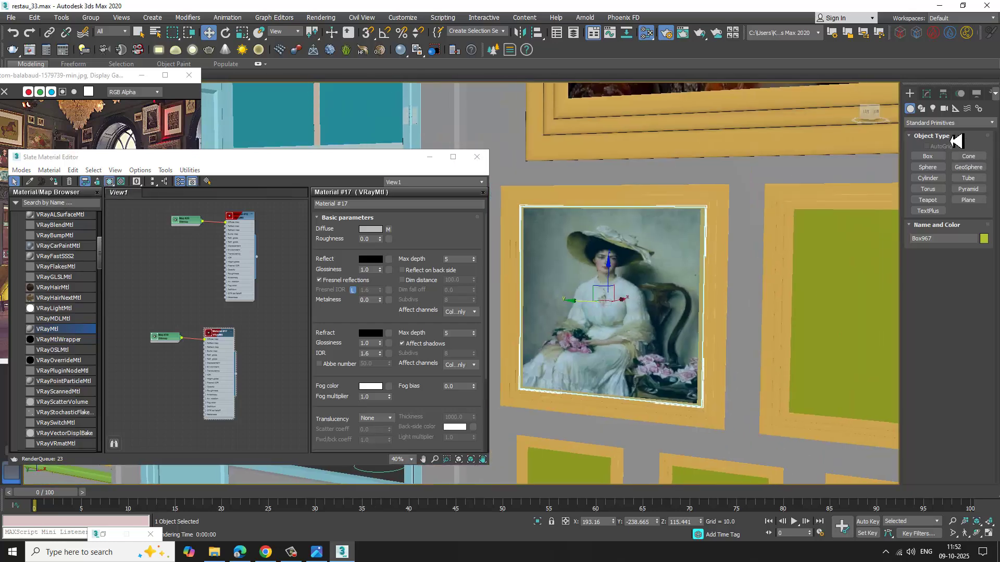
pyautogui.moveTo(807, 269)
pyautogui.mouseDown(button='middle')
pyautogui.moveTo(627, 239)
pyautogui.moveTo(743, 281)
pyautogui.mouseUp(button='middle')
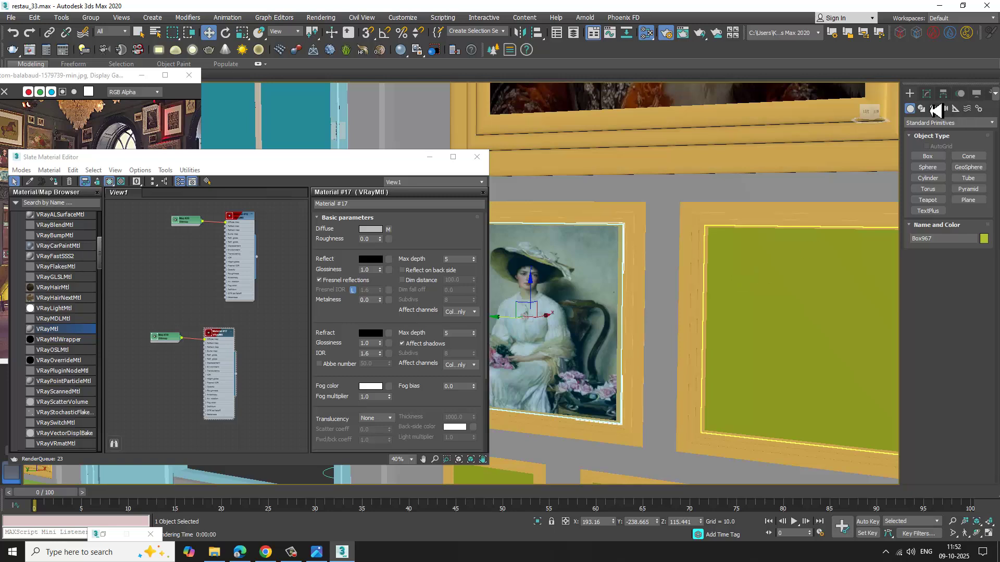
# - Try a UVW Map modifier with Box mapping on the seated-woman panel, adjusting its mapping width to 30.512
pyautogui.click(926, 94)
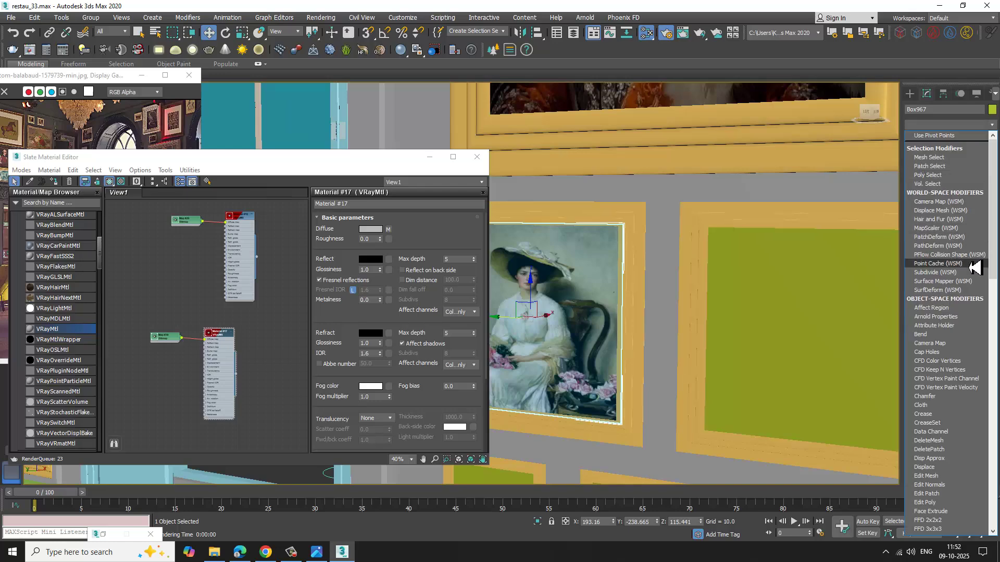
pyautogui.scroll(-10, 960, 264)
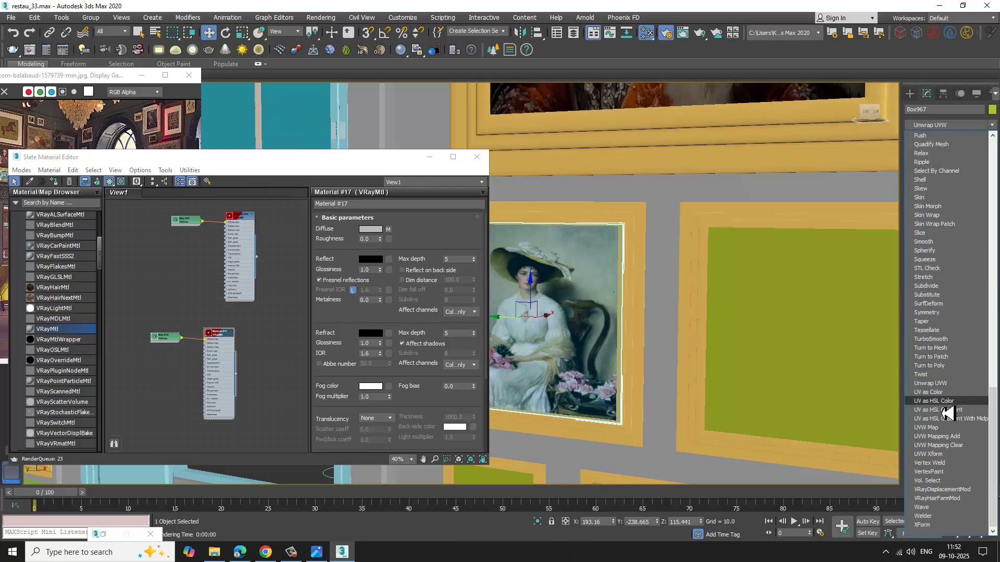
pyautogui.click(946, 434)
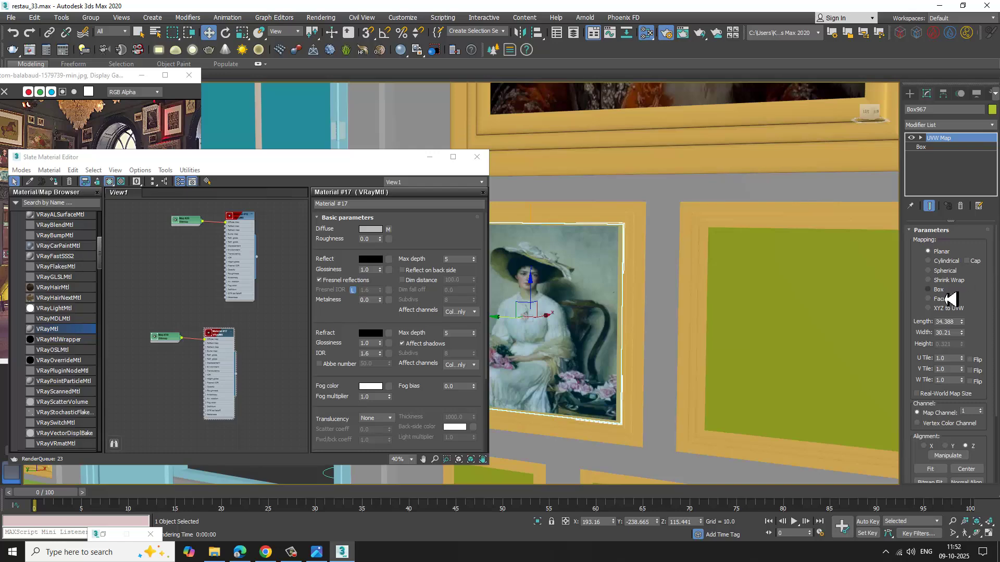
pyautogui.scroll(-3, 633, 343)
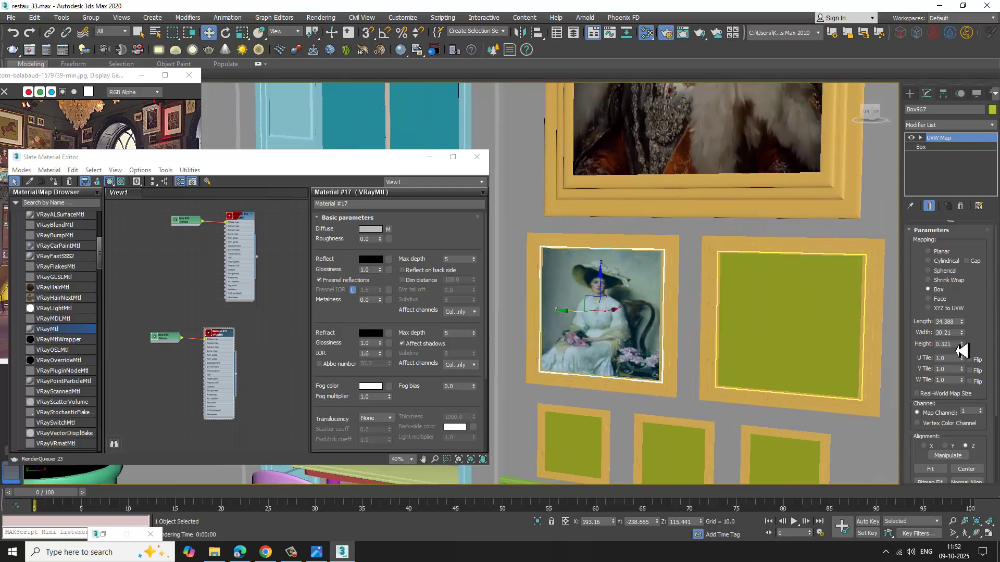
pyautogui.moveTo(967, 341); pyautogui.dragTo(969, 340)
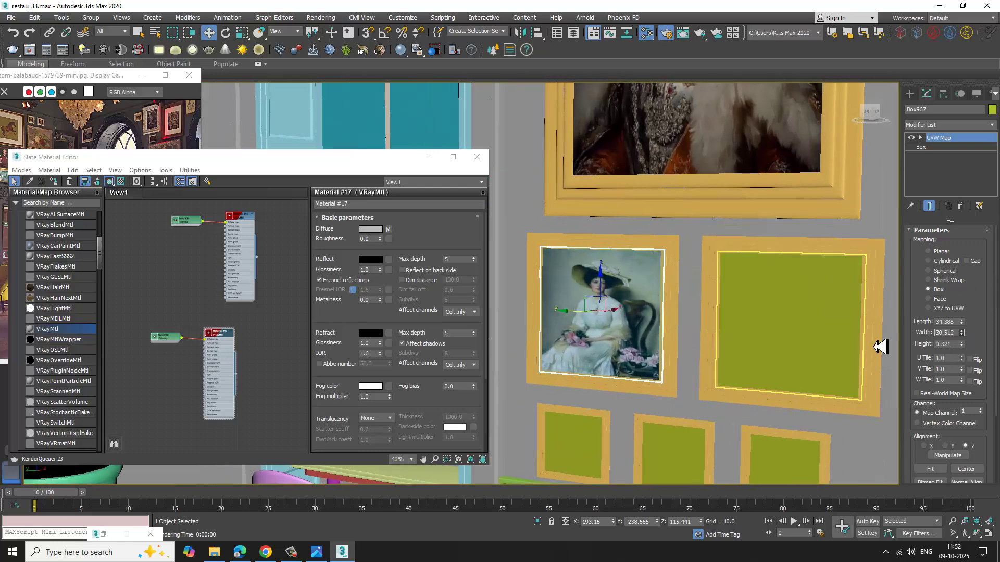
# - Give the blank panel beside the seated woman a new VRayMtl with WhatsApp Image 2025-10-09 at 11.26.56 (2).jpeg as diffuse bitmap, shown in the viewport
pyautogui.click(786, 307)
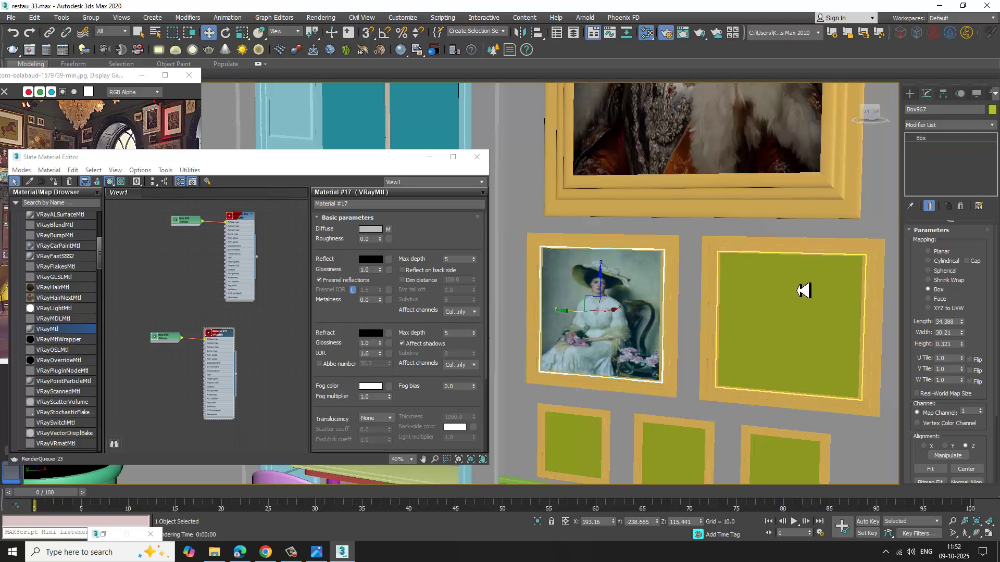
pyautogui.moveTo(135, 380); pyautogui.dragTo(89, 317, button='middle')
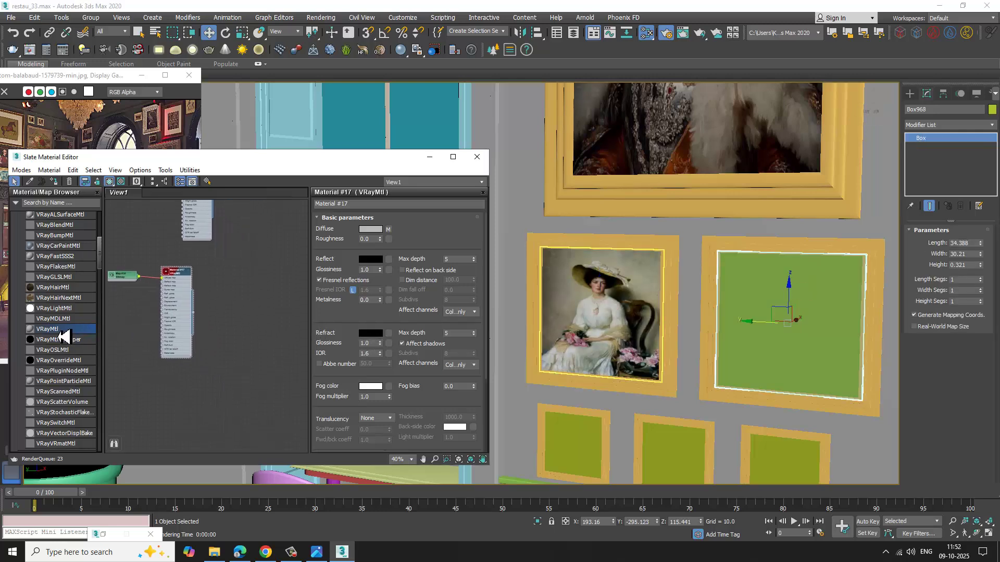
pyautogui.moveTo(244, 275); pyautogui.dragTo(243, 273)
pyautogui.doubleClick(243, 272)
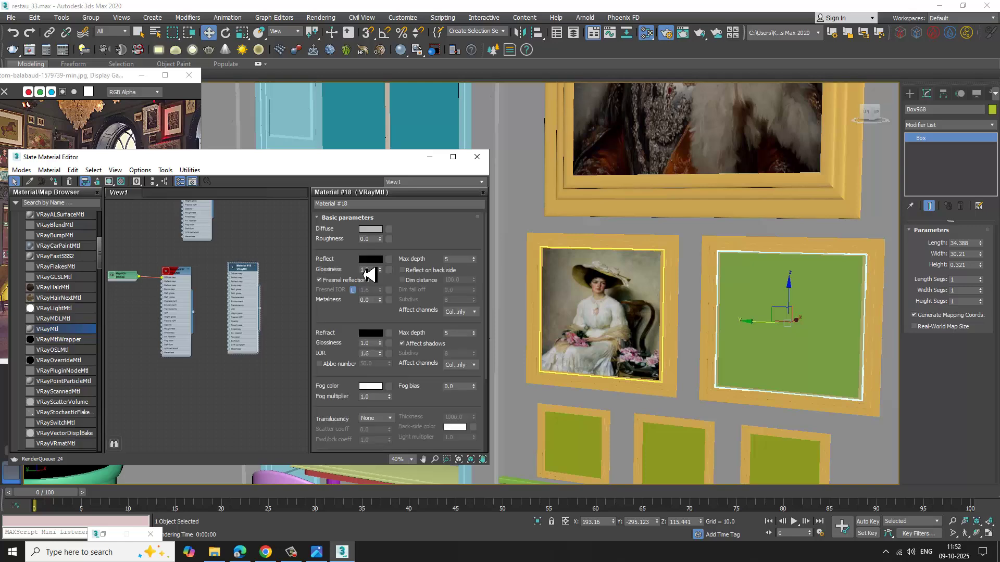
pyautogui.click(389, 238)
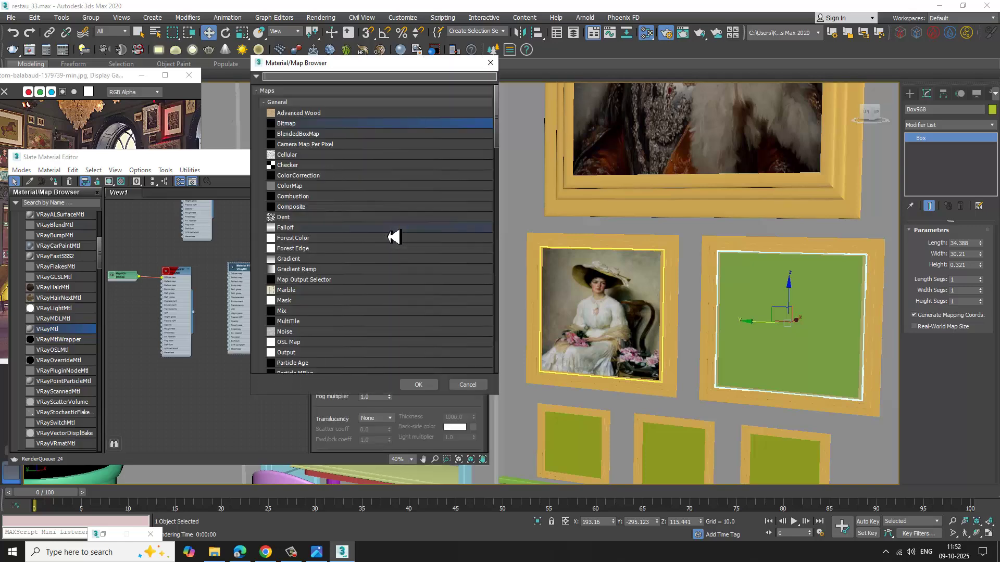
pyautogui.doubleClick(288, 124)
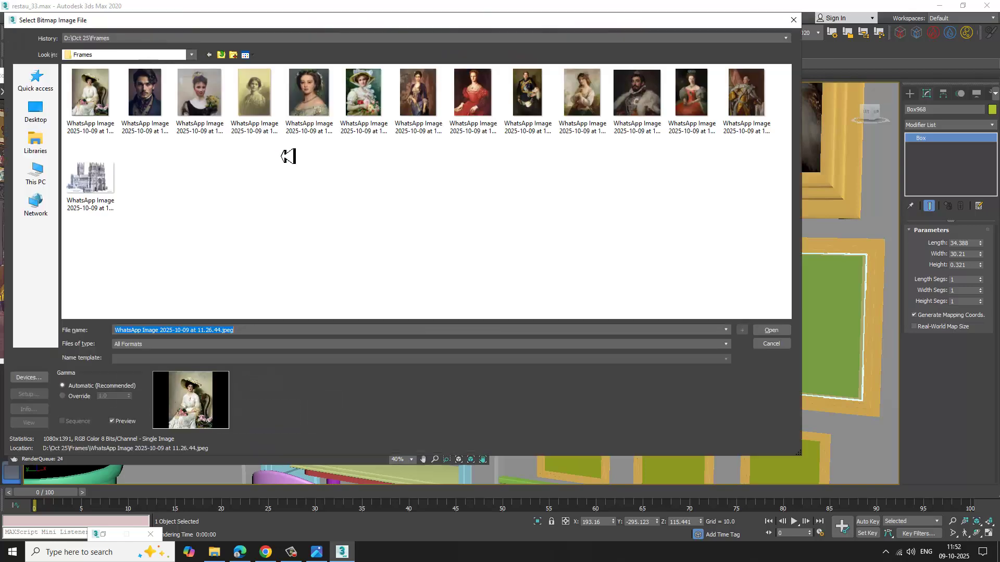
pyautogui.doubleClick(213, 96)
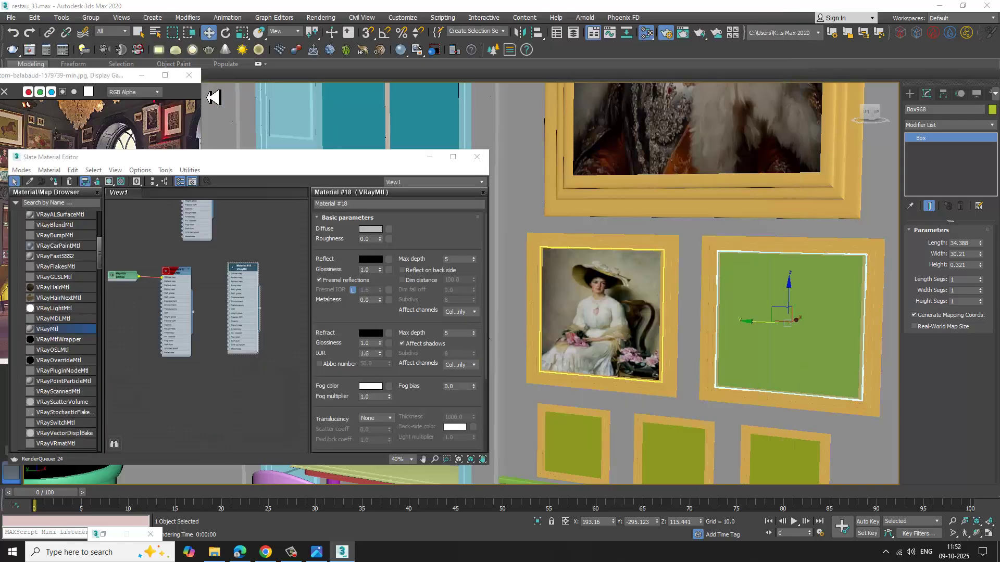
pyautogui.click(56, 182)
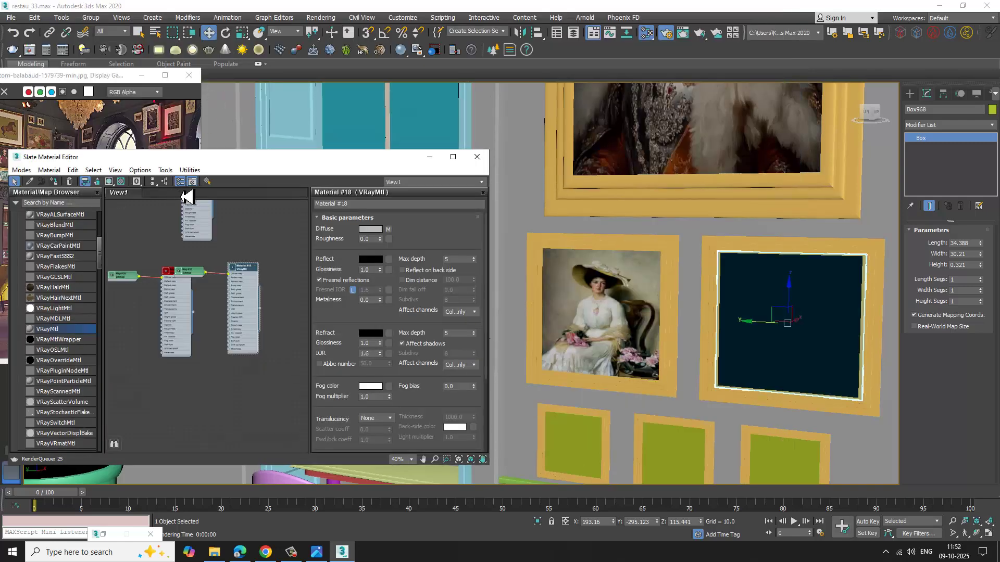
pyautogui.click(109, 182)
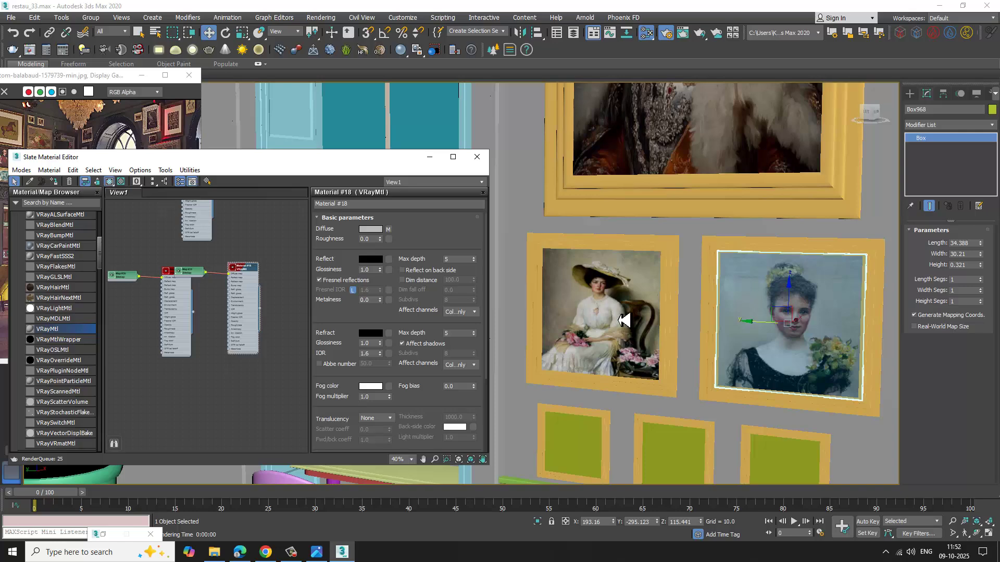
# - Apply a new VRayMtl with diffuse bitmap WhatsApp Image 2025-10-09 at 11.26.57.jpeg to the smallest panel above the officer portrait and display its texture
pyautogui.scroll(-10, 623, 320)
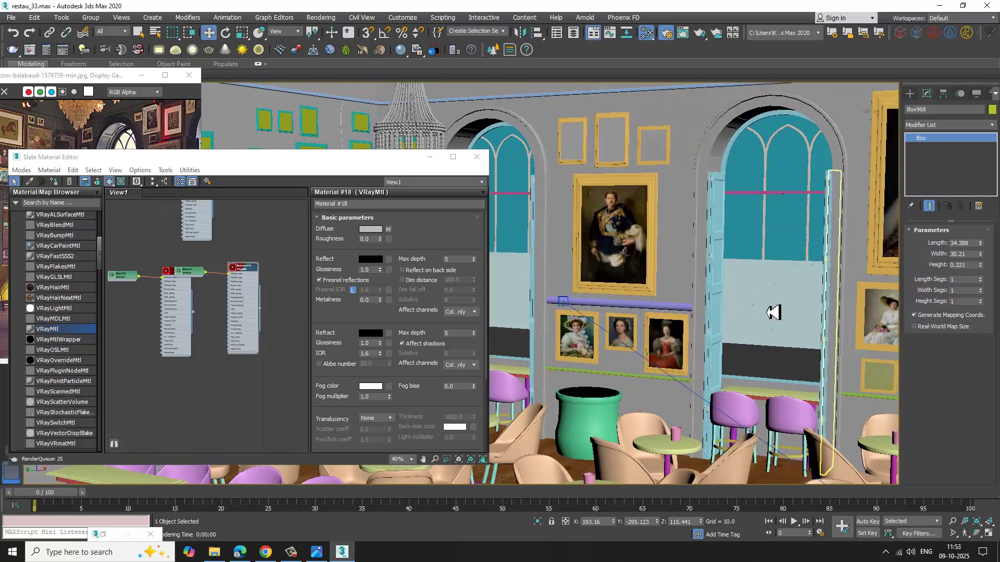
pyautogui.scroll(10, 690, 258)
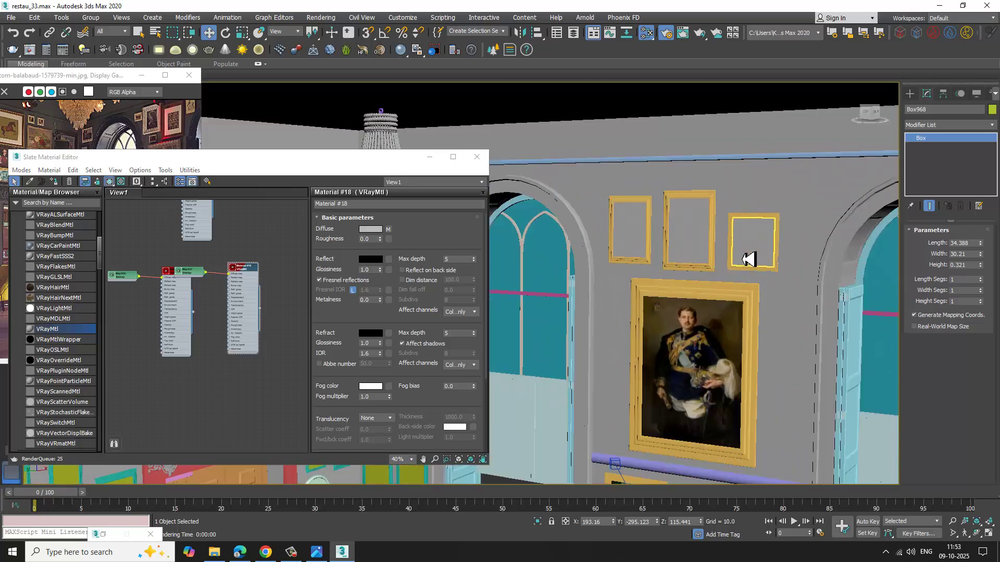
pyautogui.click(742, 258)
pyautogui.moveTo(63, 339); pyautogui.dragTo(172, 396)
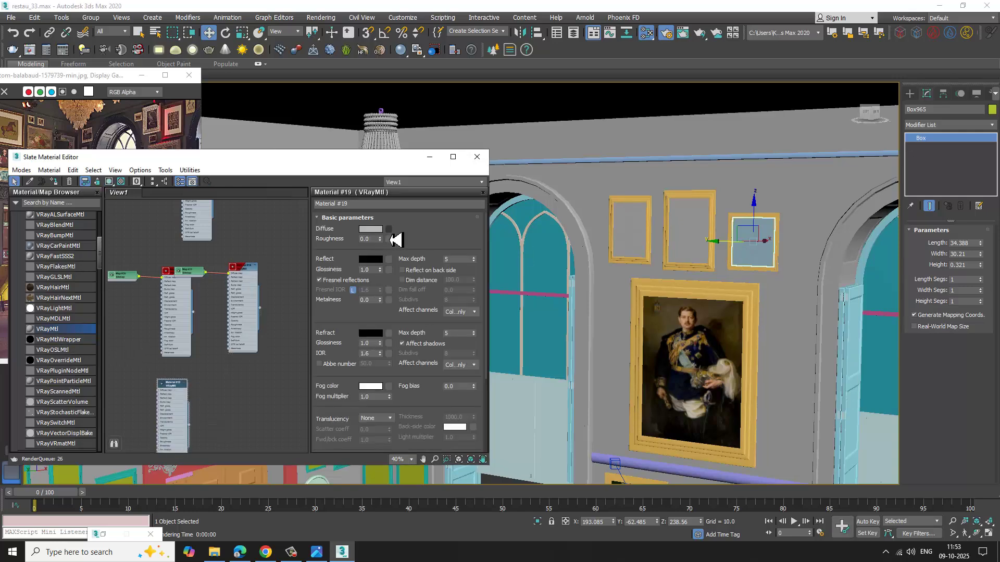
pyautogui.click(388, 230)
pyautogui.doubleClick(303, 125)
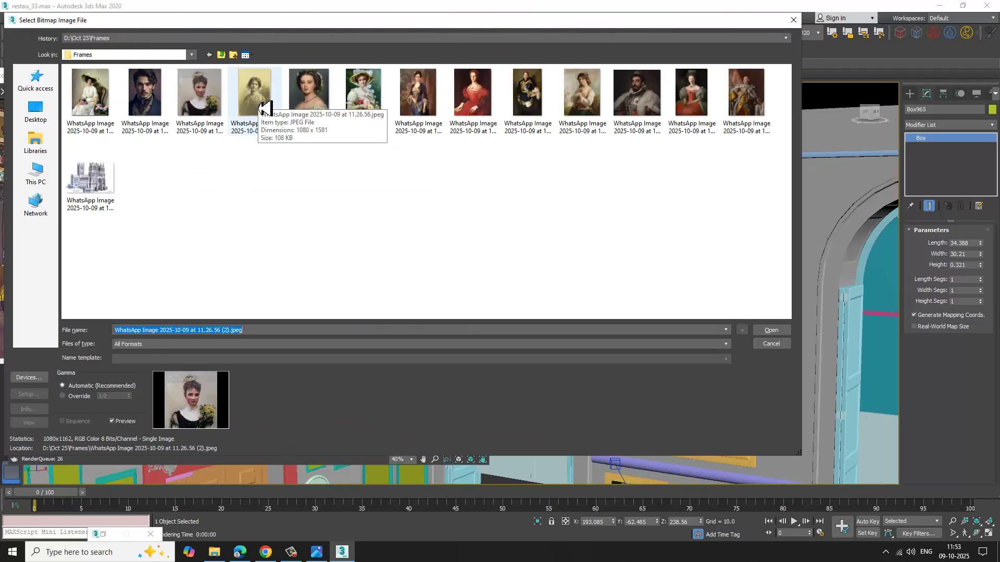
pyautogui.doubleClick(418, 94)
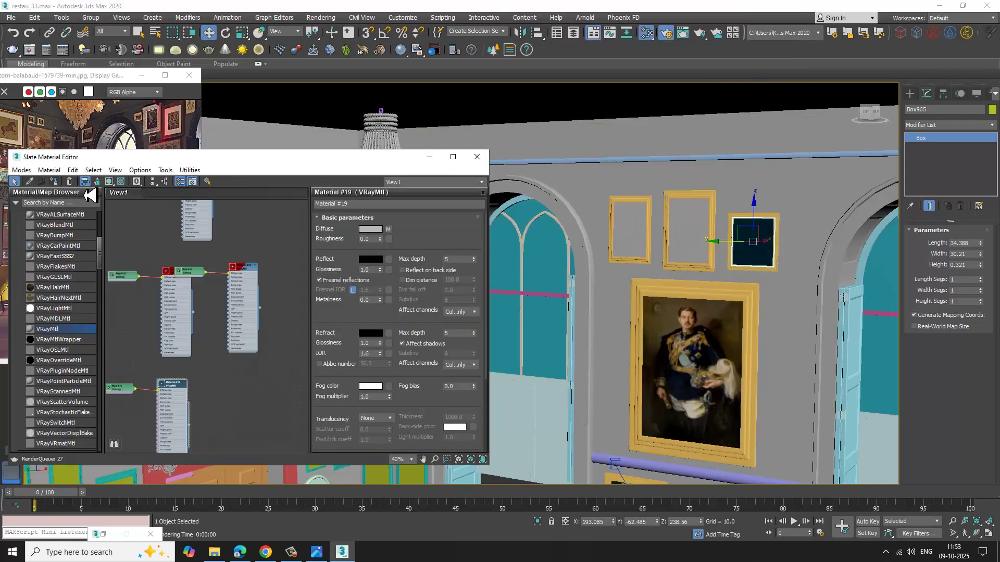
pyautogui.click(115, 182)
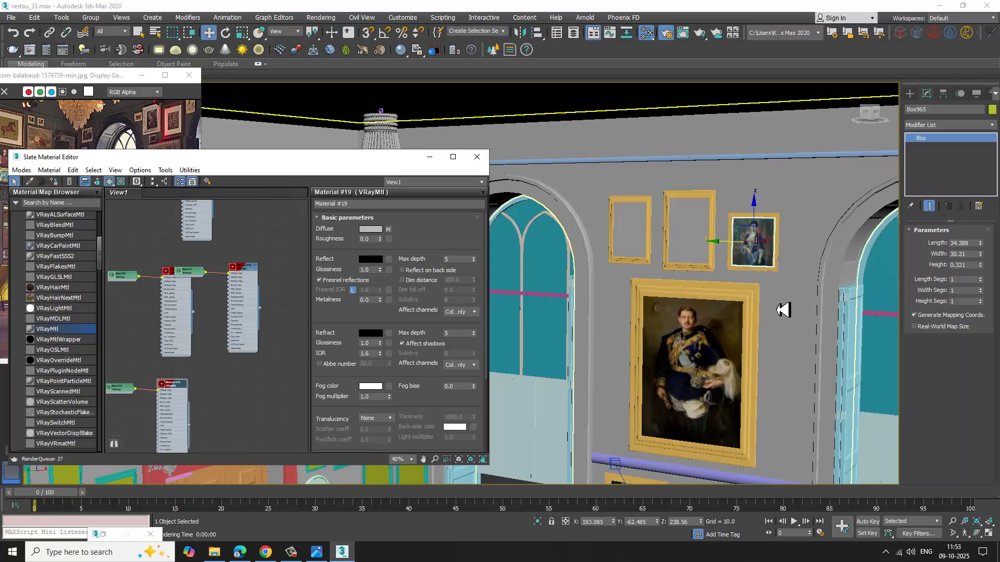
# - Assign the same purple-dress portrait material to the tall middle panel in the row above the officer portrait
pyautogui.moveTo(776, 341); pyautogui.dragTo(764, 146, button='middle')
pyautogui.moveTo(767, 288)
pyautogui.mouseDown(button='middle')
pyautogui.moveTo(754, 339)
pyautogui.moveTo(773, 295)
pyautogui.mouseUp(button='middle')
pyautogui.scroll(4, 754, 339)
pyautogui.scroll(-4, 739, 314)
pyautogui.scroll(3, 772, 294)
pyautogui.scroll(3, 743, 279)
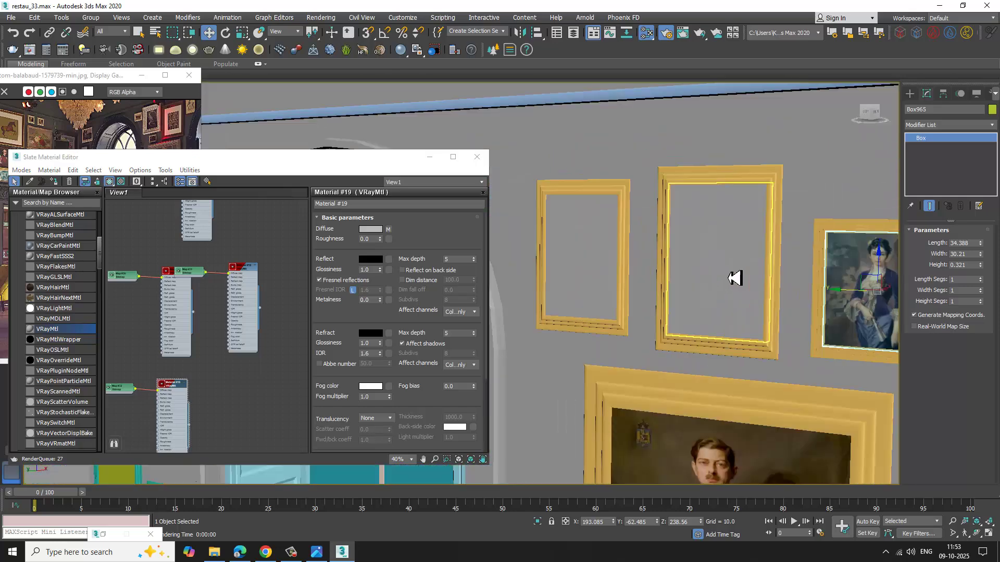
pyautogui.click(732, 279)
pyautogui.click(53, 181)
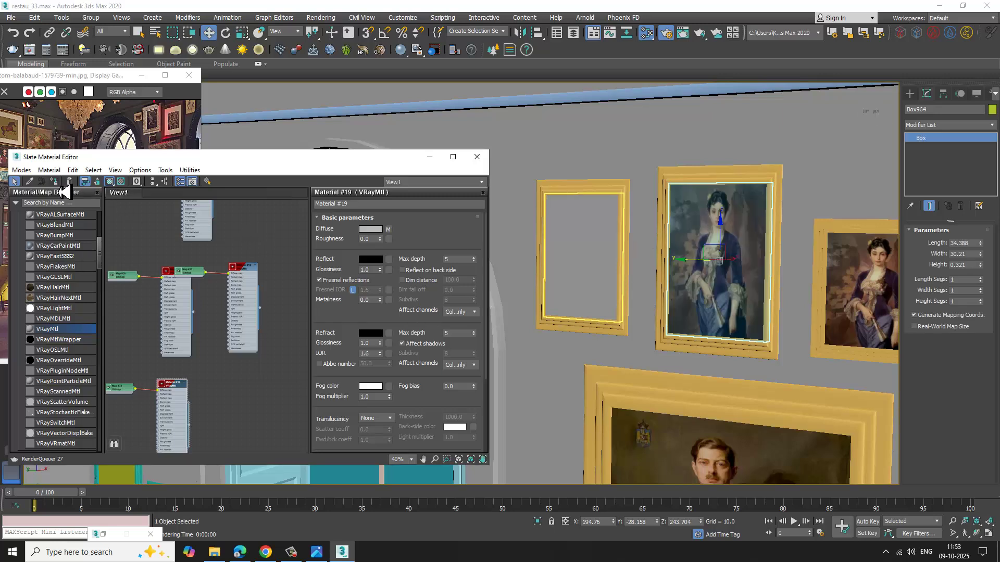
# - Replace the smallest upper panel's material with a new VRayMtl using WhatsApp Image 2025-10-09 at 11.26.56.jpeg as diffuse bitmap, displayed in the viewport
pyautogui.keyDown('alt'); pyautogui.moveTo(615, 275); pyautogui.dragTo(860, 270, button='middle'); pyautogui.keyUp('alt')
pyautogui.click(859, 270)
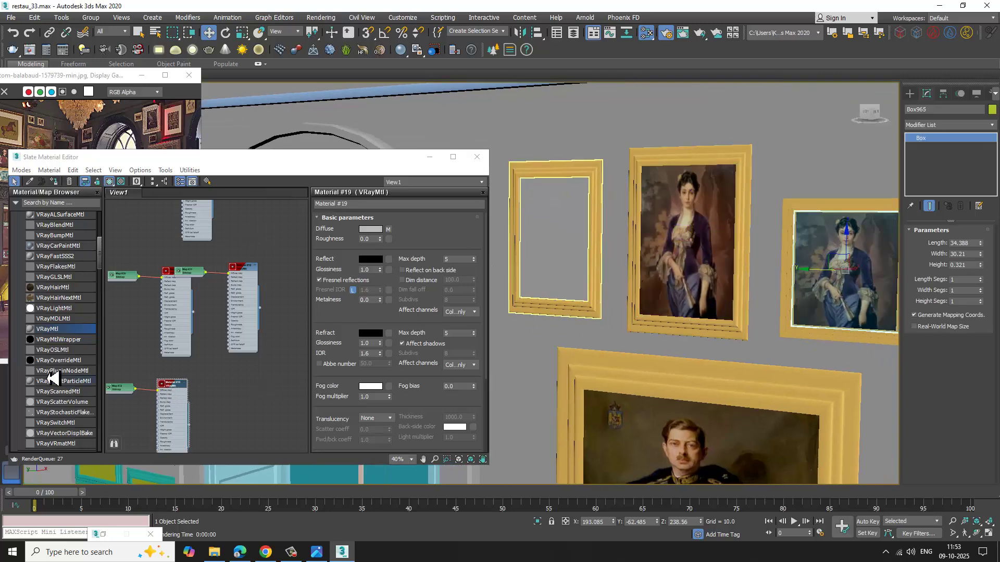
pyautogui.moveTo(53, 338); pyautogui.dragTo(265, 399)
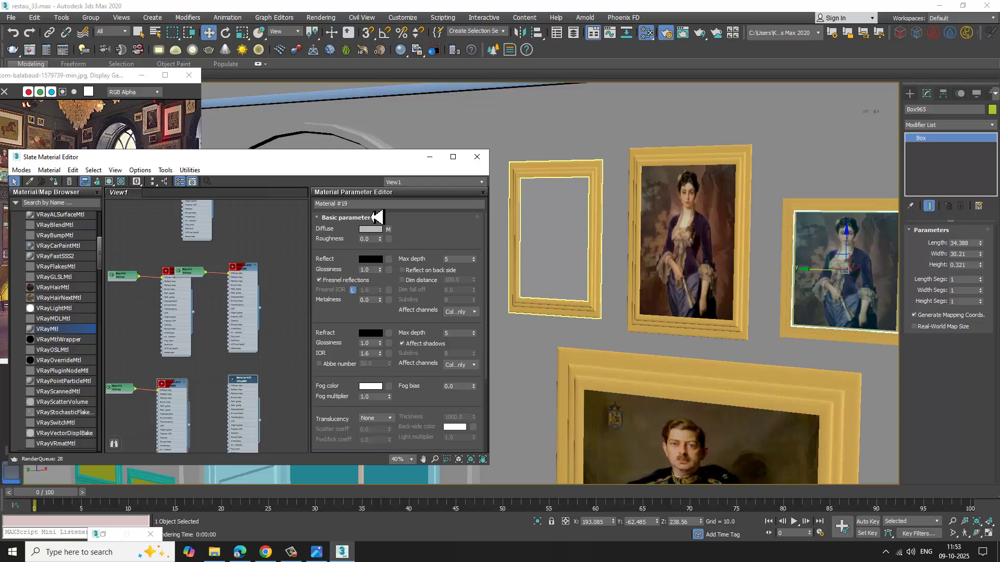
pyautogui.click(387, 229)
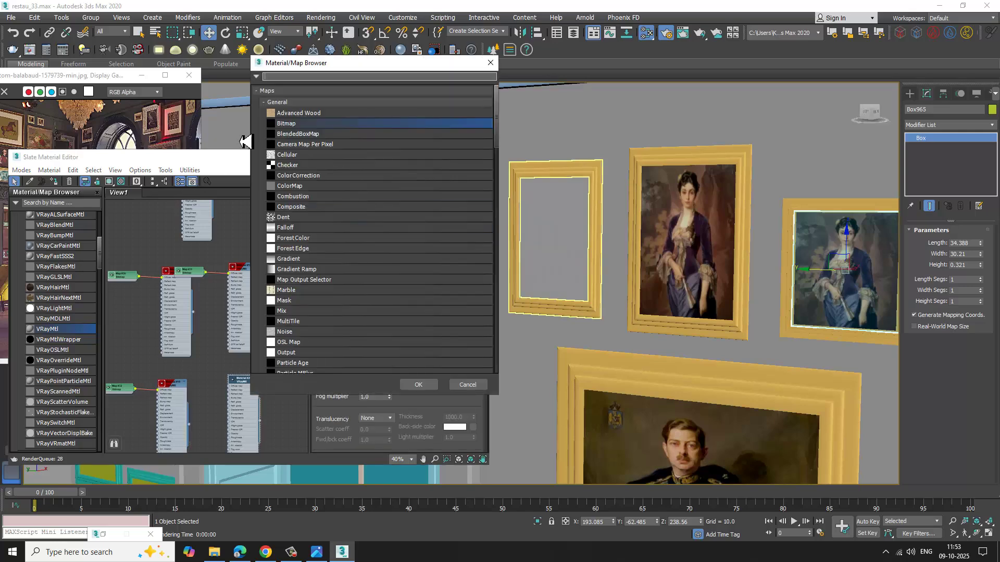
pyautogui.doubleClick(288, 127)
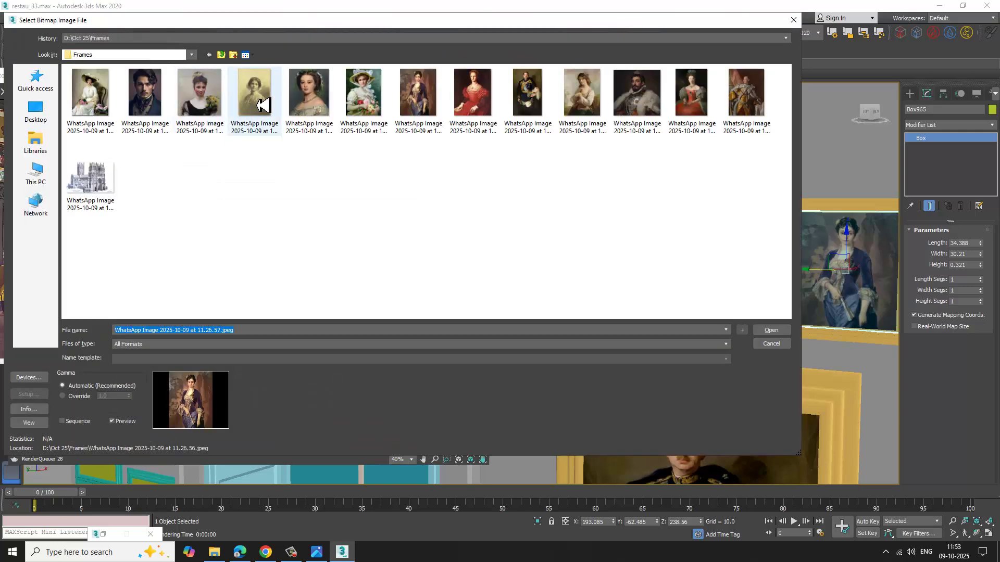
pyautogui.doubleClick(260, 99)
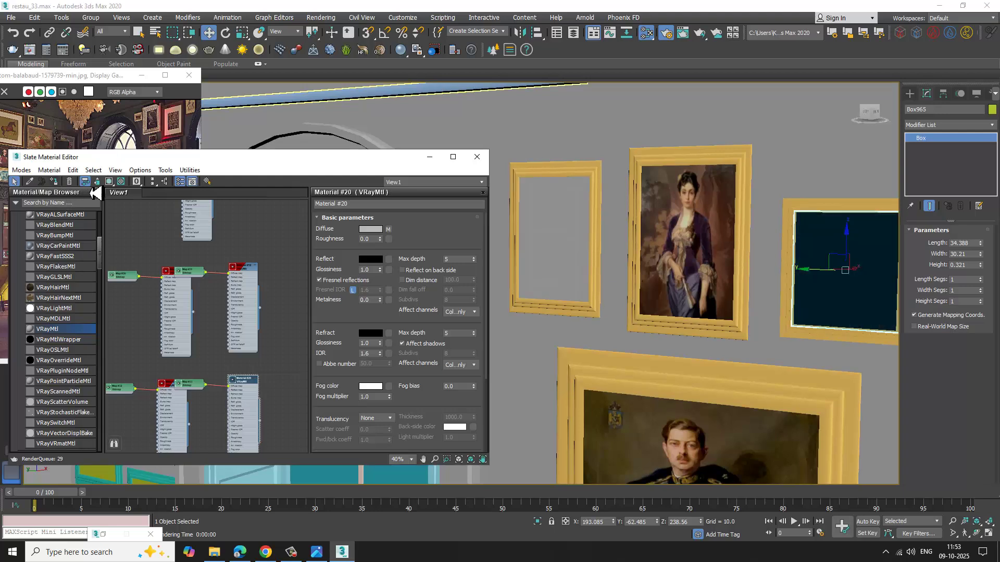
pyautogui.click(109, 182)
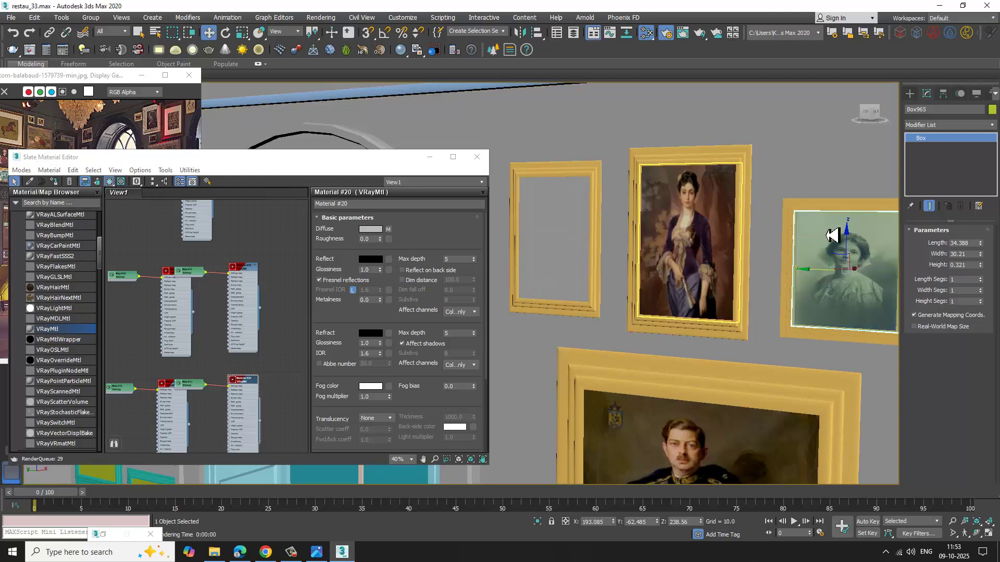
# - Give the last blank panel above the officer portrait a new VRayMtl with the Frames folder's seated red-gown portrait as diffuse bitmap, shown in the viewport
pyautogui.moveTo(832, 235); pyautogui.dragTo(870, 234, button='middle')
pyautogui.click(627, 232)
pyautogui.scroll(-3, 223, 347)
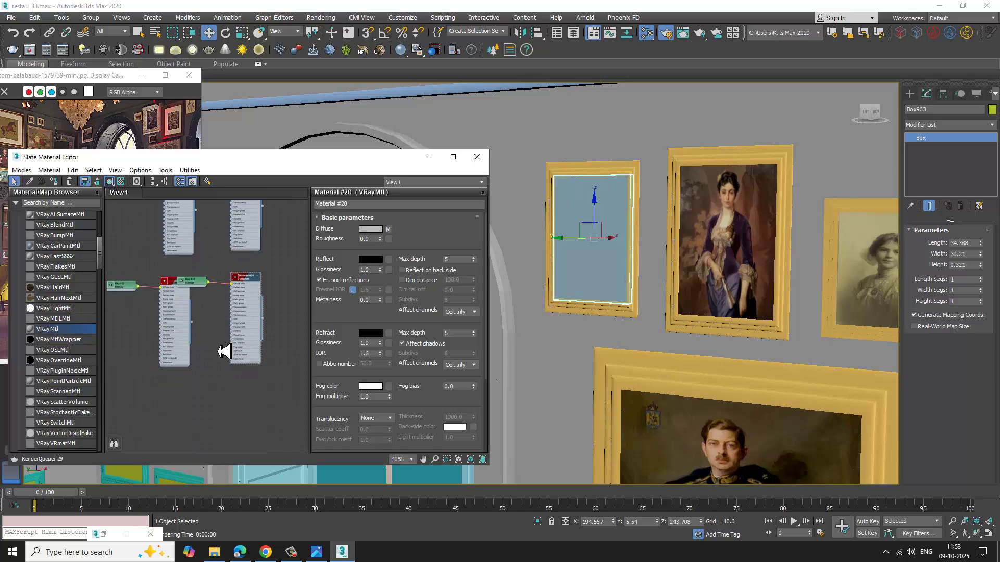
pyautogui.click(189, 362)
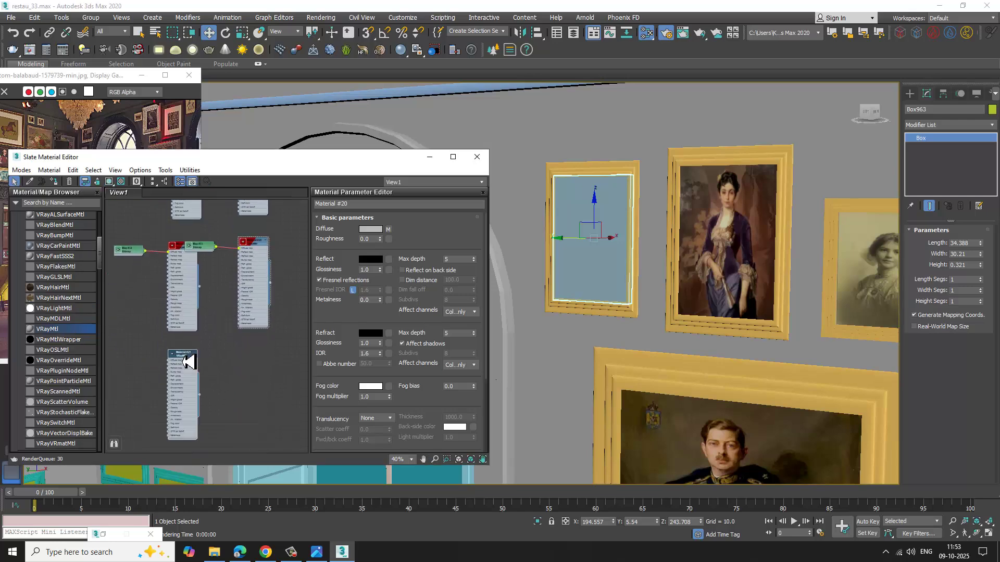
pyautogui.click(388, 230)
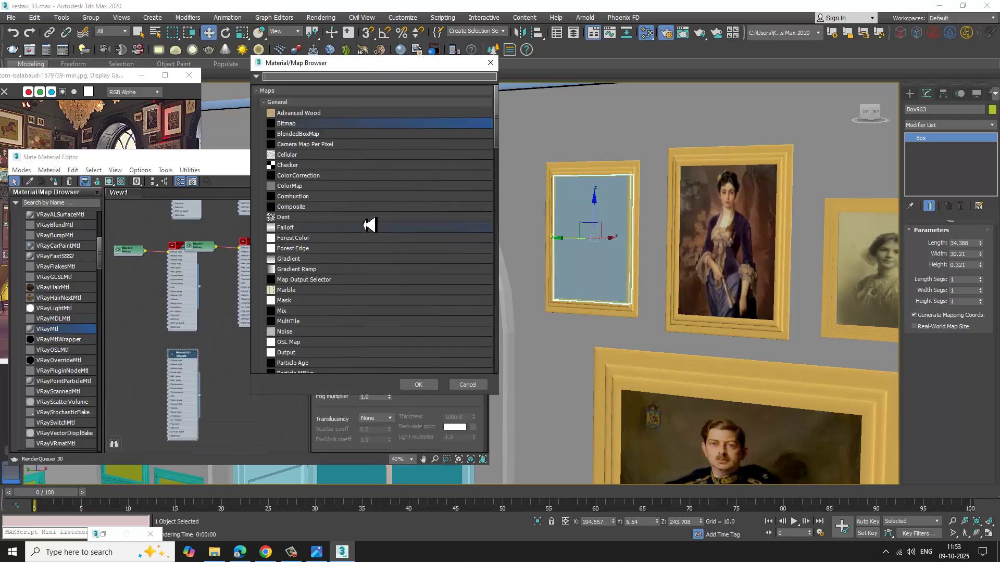
pyautogui.doubleClick(289, 125)
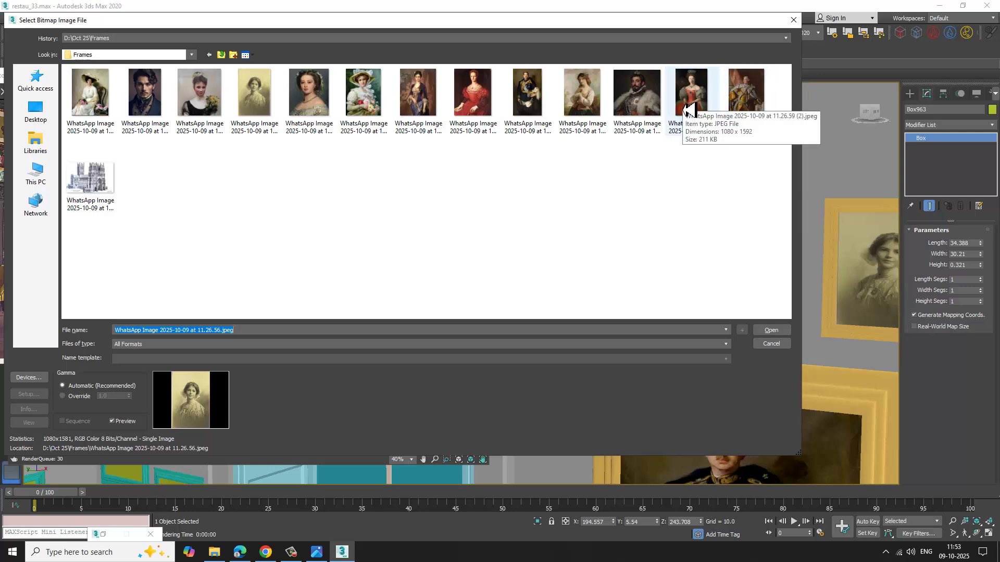
pyautogui.click(472, 105)
pyautogui.doubleClick(472, 106)
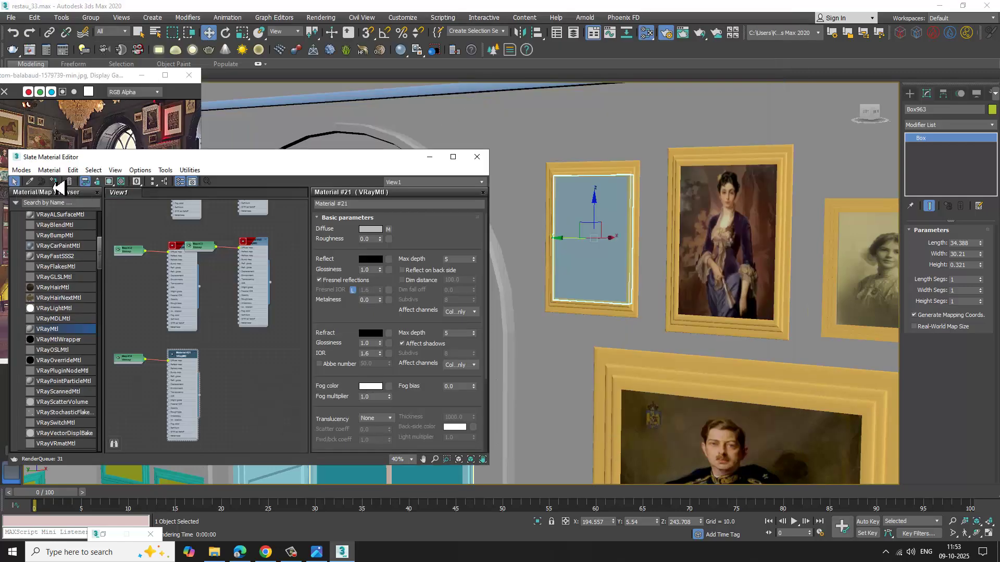
pyautogui.click(109, 182)
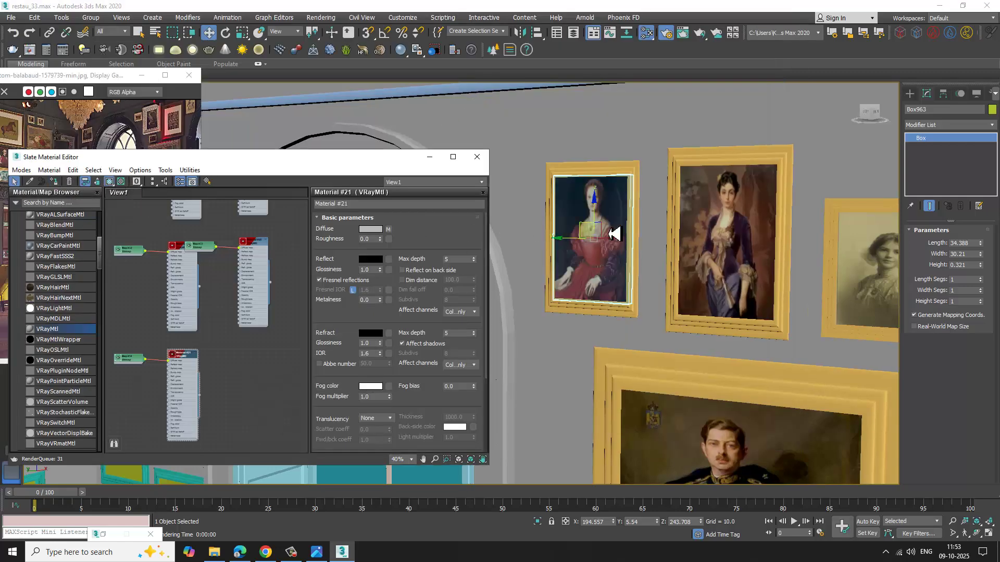
# - Examine the textured portraits below the officer painting, including the crowned woman in the red dress
pyautogui.press('z')
pyautogui.moveTo(729, 108); pyautogui.dragTo(803, 327, button='middle')
pyautogui.moveTo(728, 215); pyautogui.dragTo(638, 105, button='middle')
pyautogui.moveTo(783, 368); pyautogui.dragTo(725, 228, button='middle')
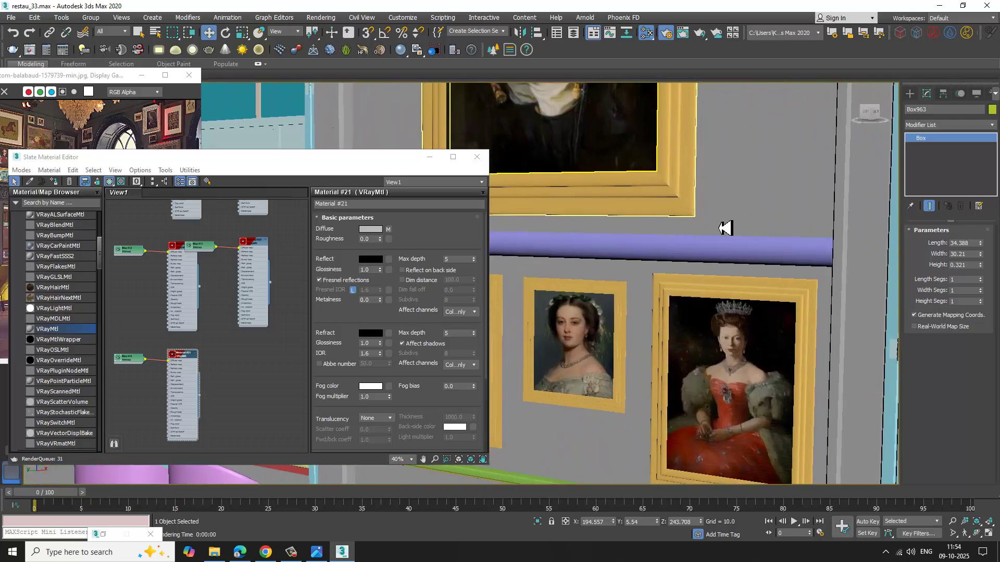
pyautogui.moveTo(771, 306); pyautogui.dragTo(762, 280, button='middle')
pyautogui.scroll(4, 743, 339)
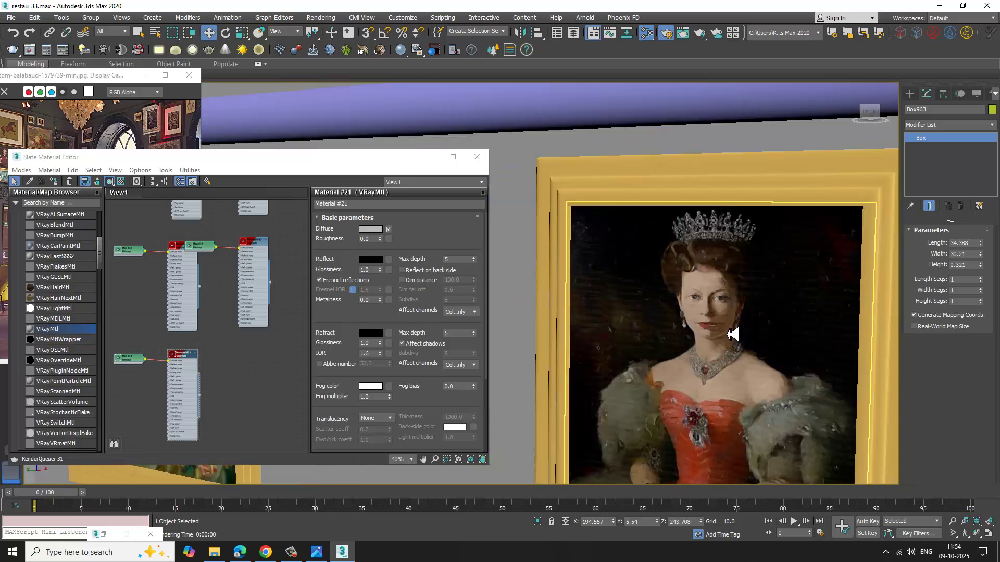
# - Examine the textured portraits above and below the officer painting and the wall with the large bearded nobleman portrait
pyautogui.moveTo(602, 205); pyautogui.dragTo(730, 412, button='middle')
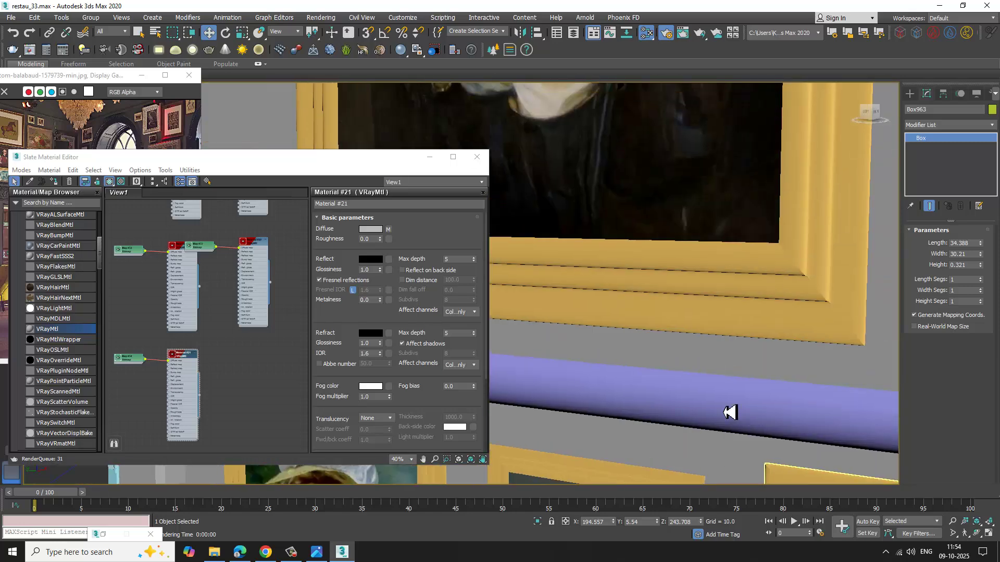
pyautogui.scroll(-5, 691, 337)
pyautogui.moveTo(639, 270); pyautogui.dragTo(738, 482, button='middle')
pyautogui.moveTo(658, 317); pyautogui.dragTo(647, 375, button='middle')
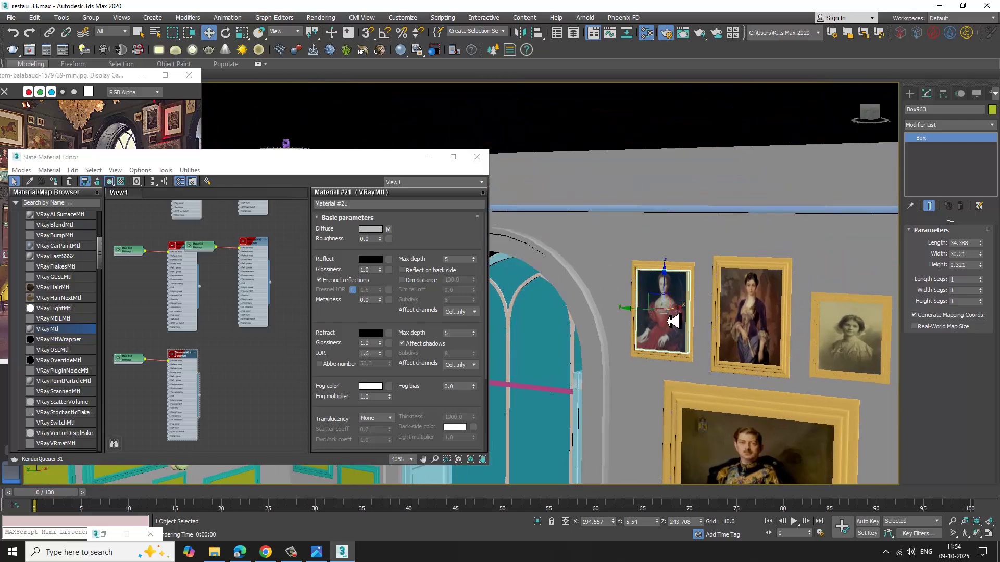
pyautogui.scroll(8, 674, 324)
pyautogui.scroll(-10, 675, 324)
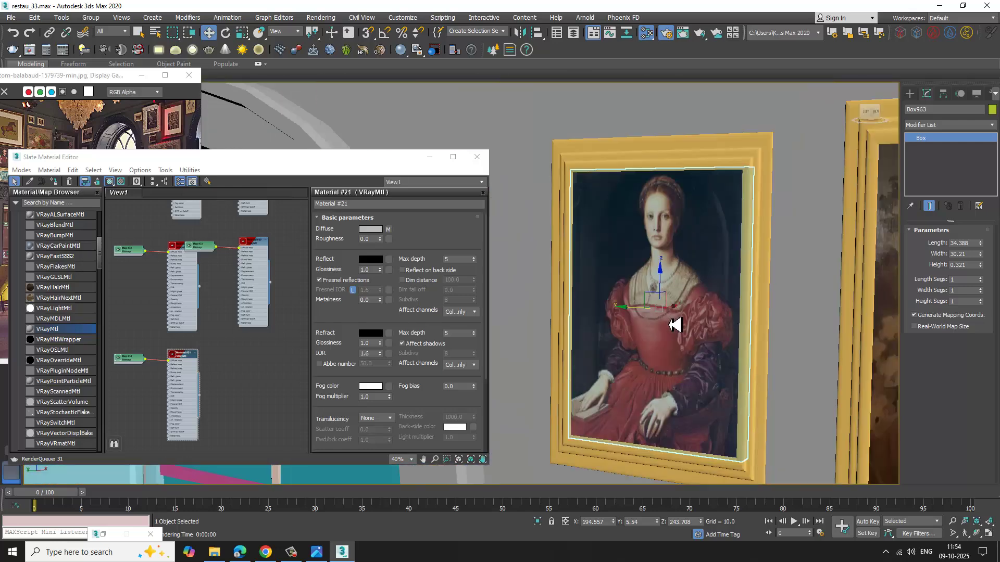
pyautogui.moveTo(805, 352); pyautogui.dragTo(734, 201, button='middle')
pyautogui.scroll(-3, 735, 234)
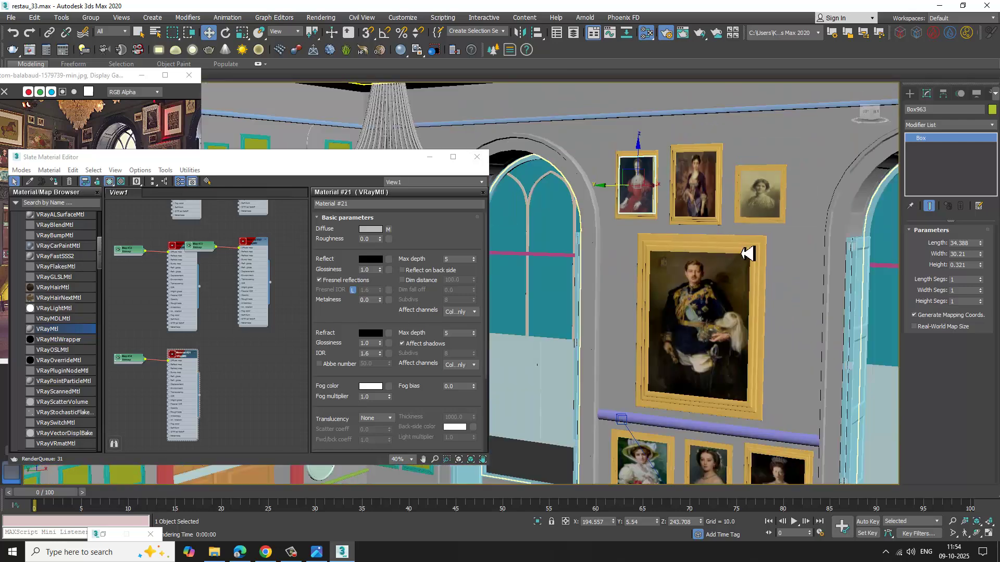
pyautogui.moveTo(780, 315); pyautogui.dragTo(632, 214, button='middle')
pyautogui.moveTo(859, 312); pyautogui.dragTo(739, 292, button='middle')
pyautogui.scroll(-6, 728, 250)
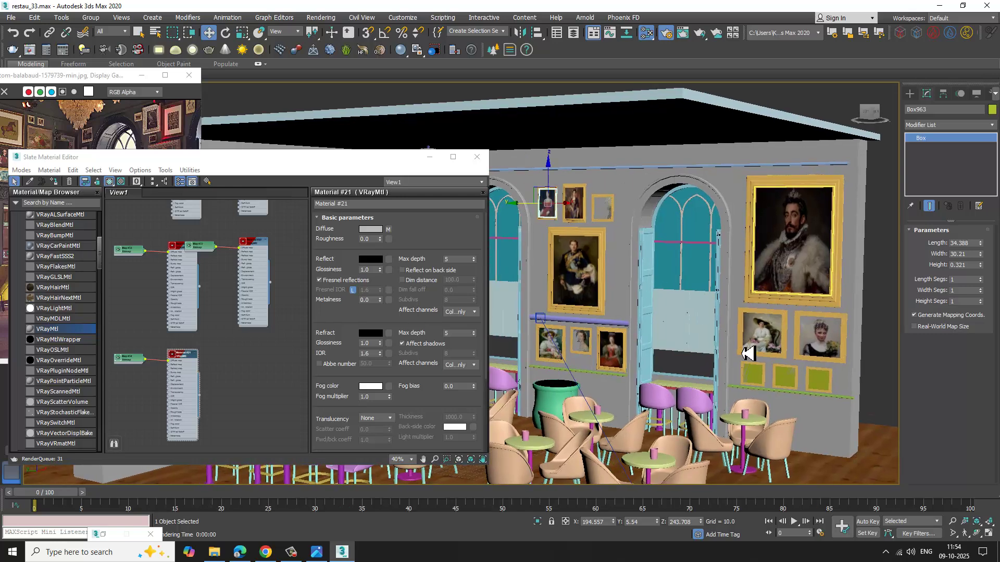
# - Give the first small blank panel below the white-dress portrait a new VRayMtl with WhatsApp Image 2025-10-09 at 11.26.58 (2).jpeg as diffuse bitmap, shown in the viewport
pyautogui.scroll(5, 752, 354)
pyautogui.moveTo(803, 368); pyautogui.dragTo(764, 315, button='middle')
pyautogui.click(727, 333)
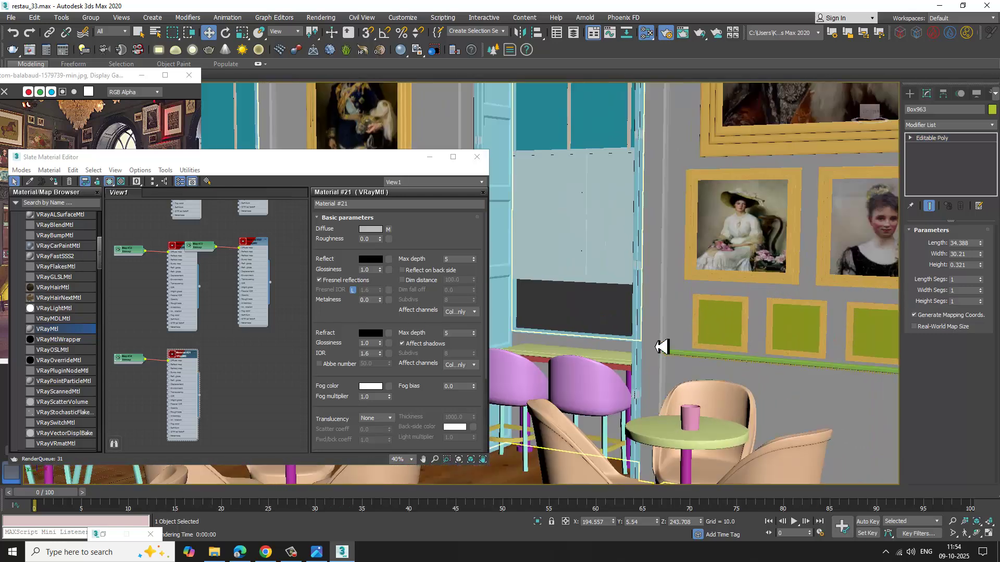
pyautogui.click(724, 340)
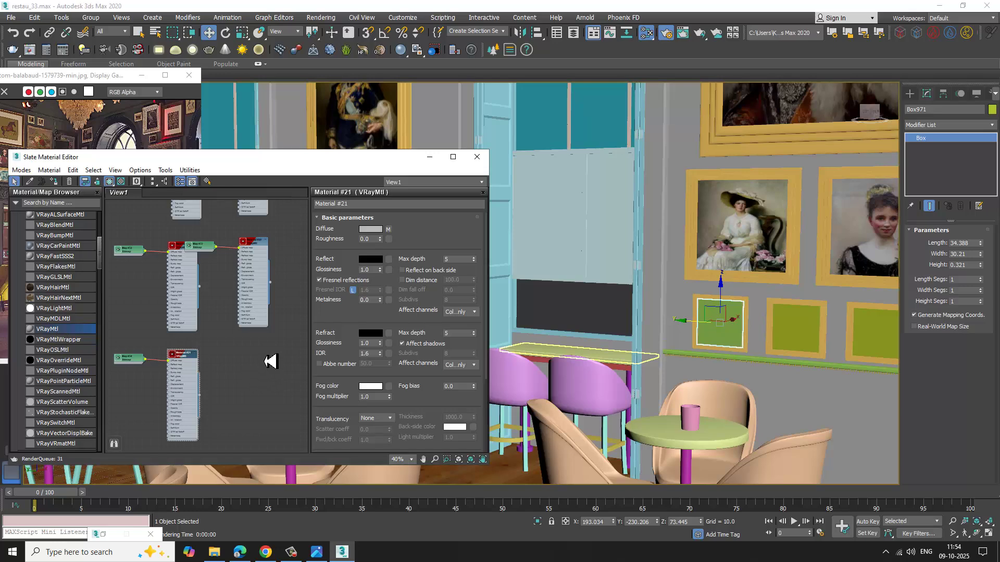
pyautogui.moveTo(271, 361); pyautogui.dragTo(266, 358)
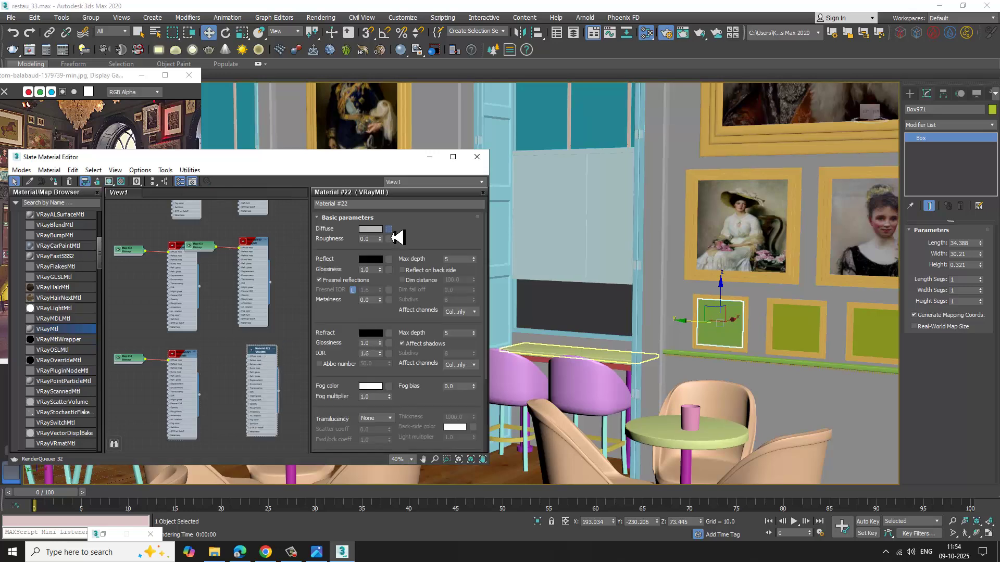
pyautogui.click(389, 229)
pyautogui.press('Return')
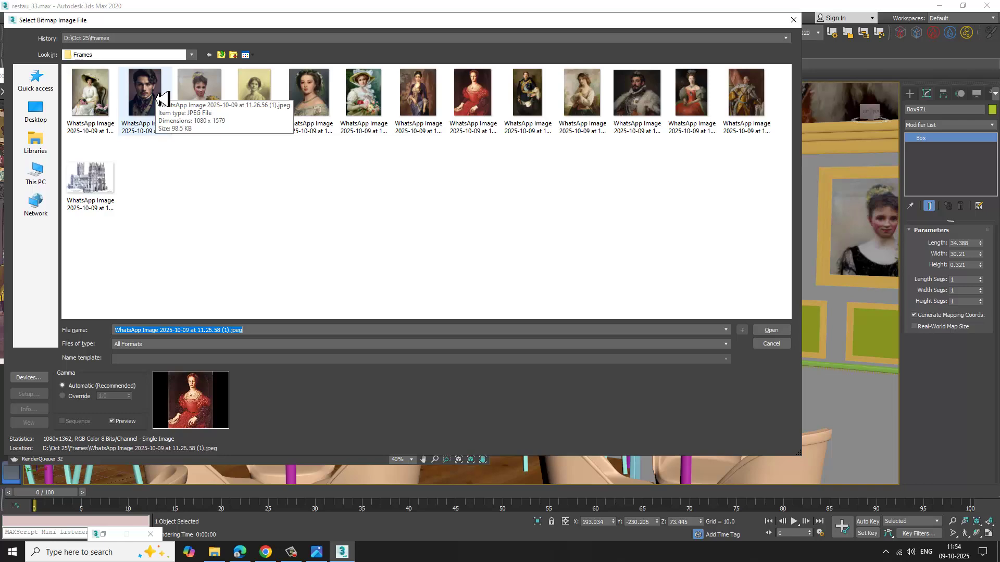
pyautogui.doubleClick(529, 94)
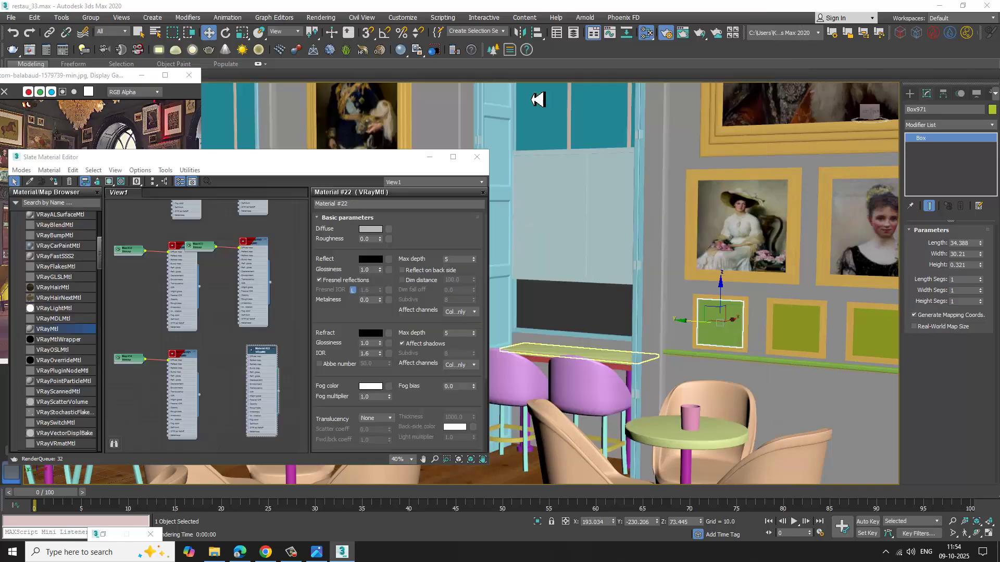
pyautogui.click(55, 182)
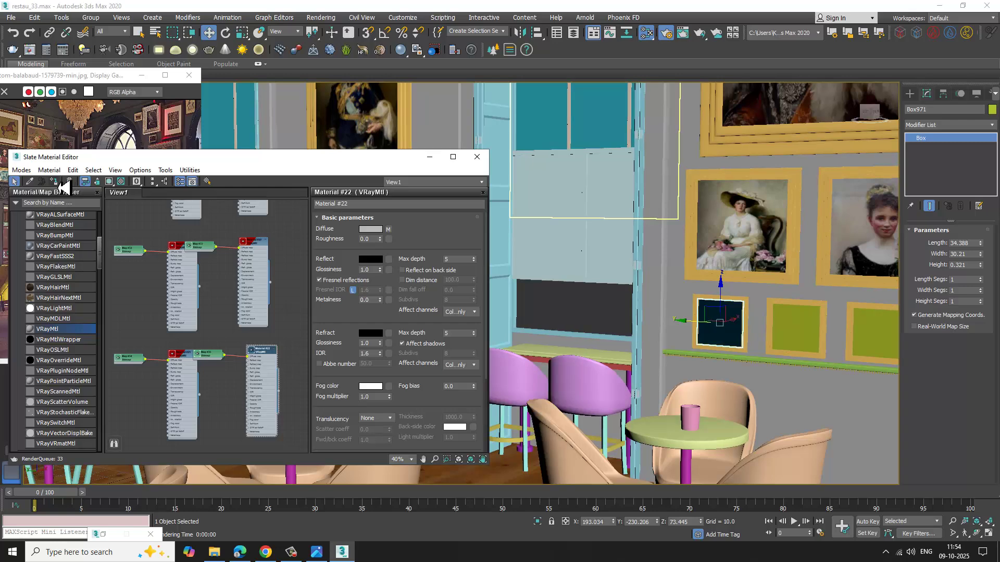
pyautogui.click(108, 181)
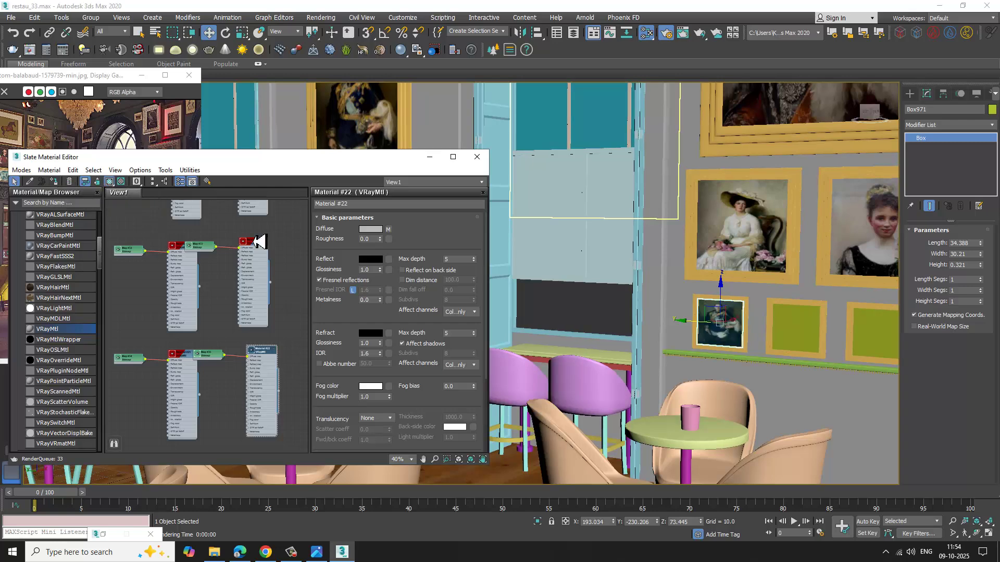
# - Move the material editor aside and compare the small officer portrait with the other framed portraits on the window wall
pyautogui.moveTo(326, 171); pyautogui.dragTo(160, 259)
pyautogui.moveTo(495, 324)
pyautogui.keyDown('alt'); pyautogui.mouseDown(button='middle')
pyautogui.moveTo(453, 326)
pyautogui.moveTo(476, 316)
pyautogui.moveTo(544, 333)
pyautogui.moveTo(397, 364)
pyautogui.moveTo(621, 358)
pyautogui.moveTo(425, 357)
pyautogui.mouseUp(button='middle'); pyautogui.keyUp('alt')
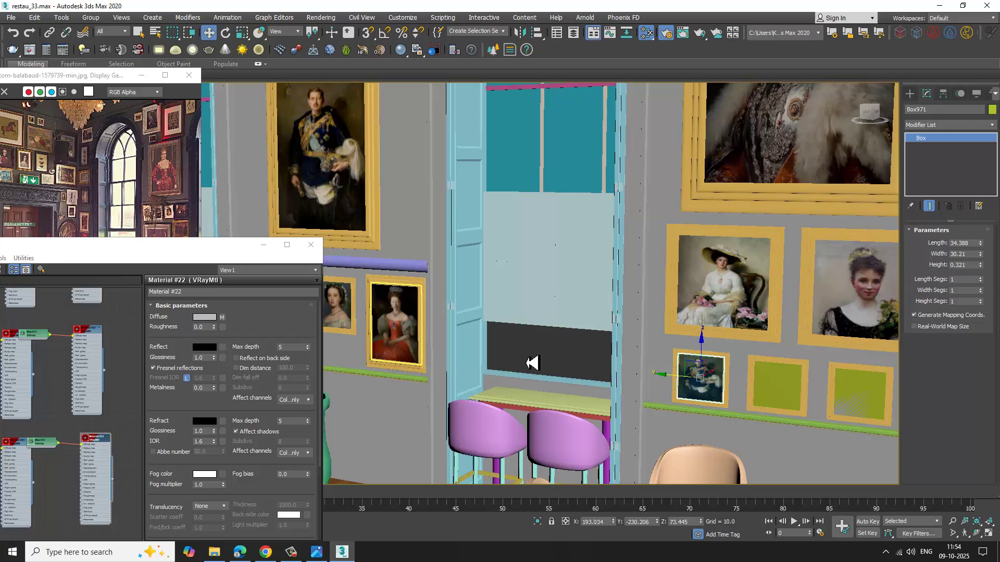
pyautogui.moveTo(532, 363); pyautogui.dragTo(807, 364, button='middle')
pyautogui.scroll(6, 522, 333)
pyautogui.scroll(-6, 549, 318)
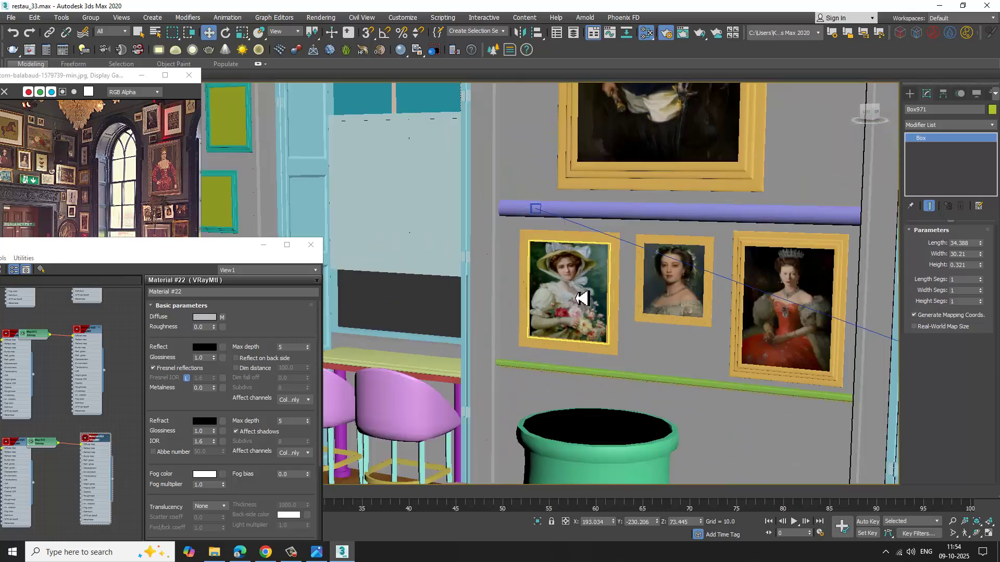
pyautogui.moveTo(750, 283); pyautogui.dragTo(551, 290, button='middle')
pyautogui.moveTo(614, 263); pyautogui.dragTo(458, 276, button='middle')
pyautogui.moveTo(844, 272)
pyautogui.mouseDown(button='middle')
pyautogui.moveTo(594, 273)
pyautogui.moveTo(478, 231)
pyautogui.mouseUp(button='middle')
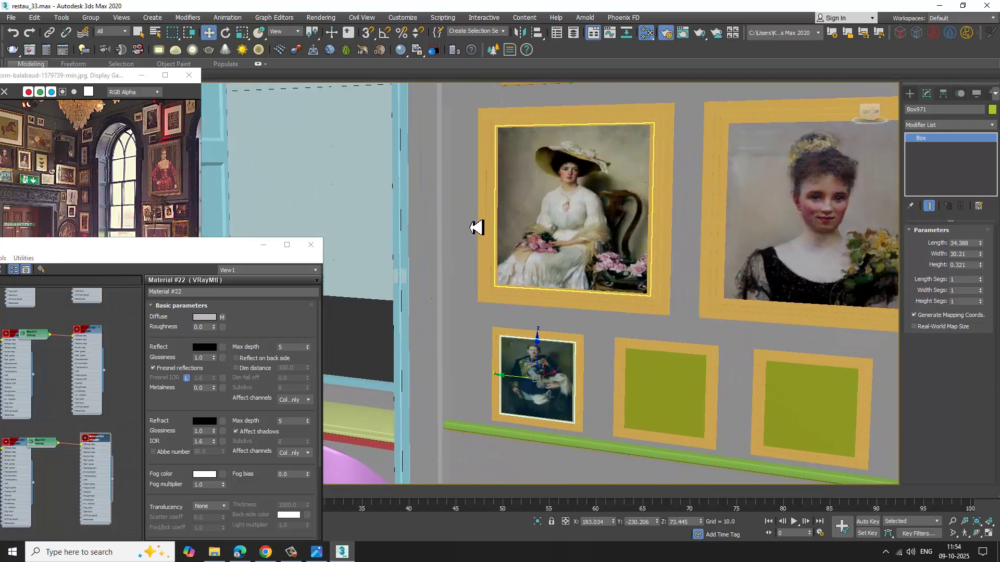
pyautogui.scroll(4, 542, 302)
pyautogui.moveTo(545, 319); pyautogui.dragTo(552, 165, button='middle')
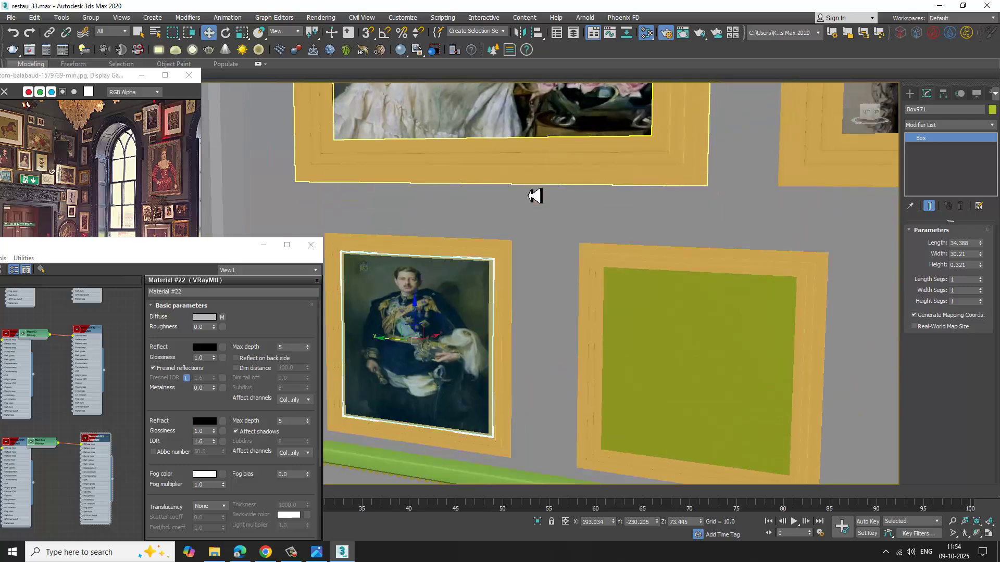
pyautogui.scroll(5, 480, 290)
pyautogui.scroll(-2, 497, 299)
pyautogui.moveTo(498, 299); pyautogui.dragTo(663, 214, button='middle')
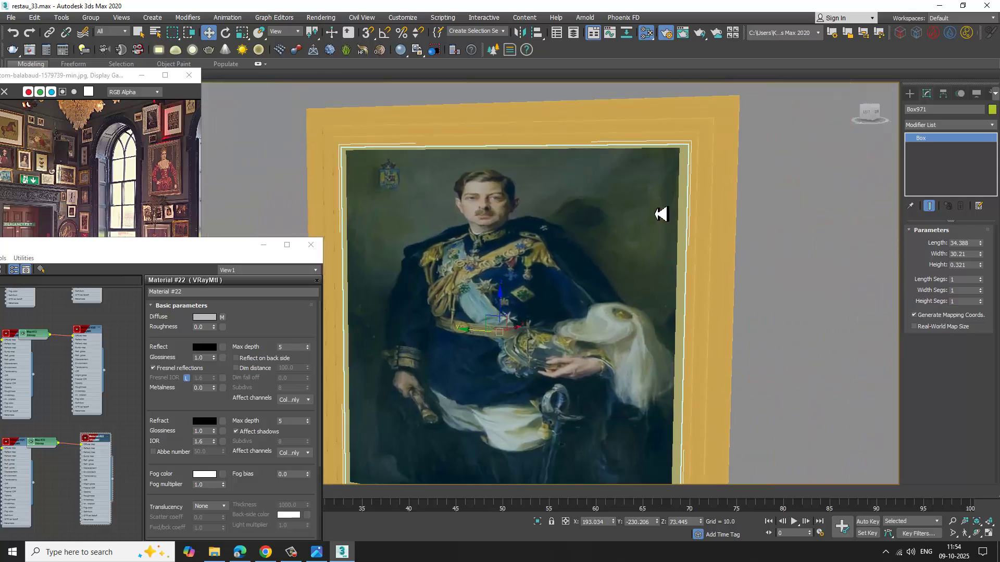
pyautogui.scroll(-8, 662, 214)
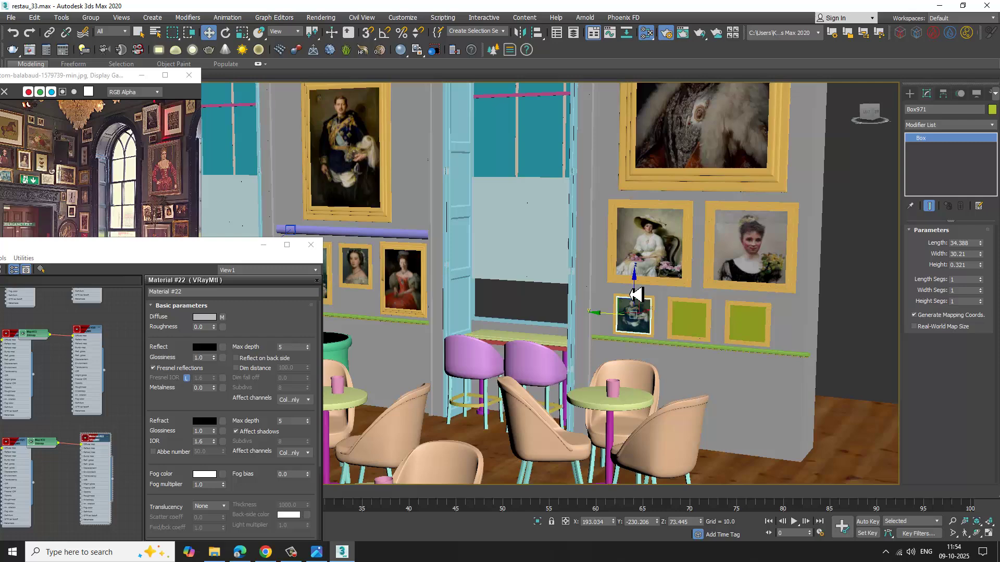
pyautogui.moveTo(634, 290)
pyautogui.mouseDown(button='middle')
pyautogui.moveTo(667, 361)
pyautogui.moveTo(640, 212)
pyautogui.mouseUp(button='middle')
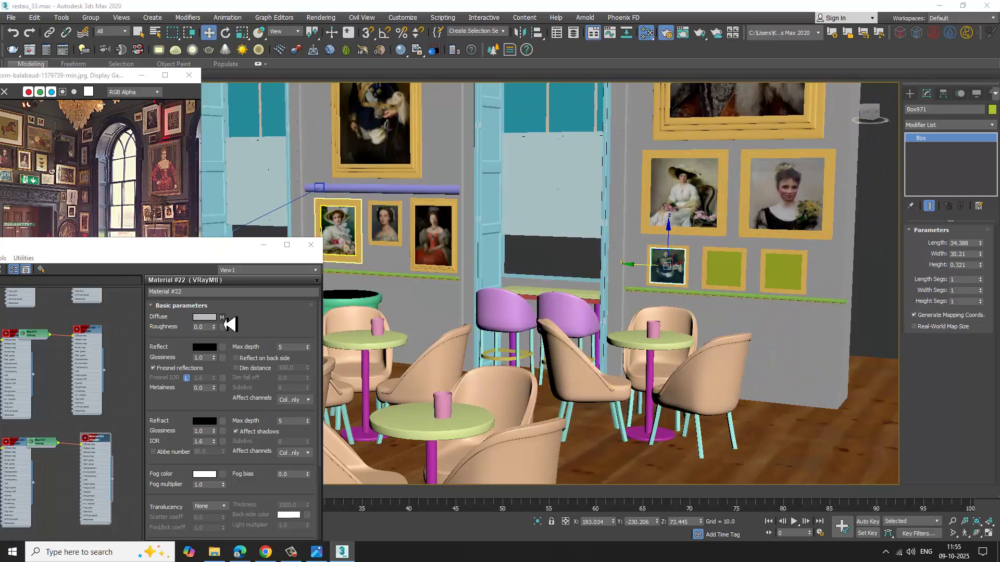
# - Swap the small officer portrait's diffuse bitmap for WhatsApp Image 2025-10-09 at 11.26.58.jpeg
pyautogui.click(223, 318)
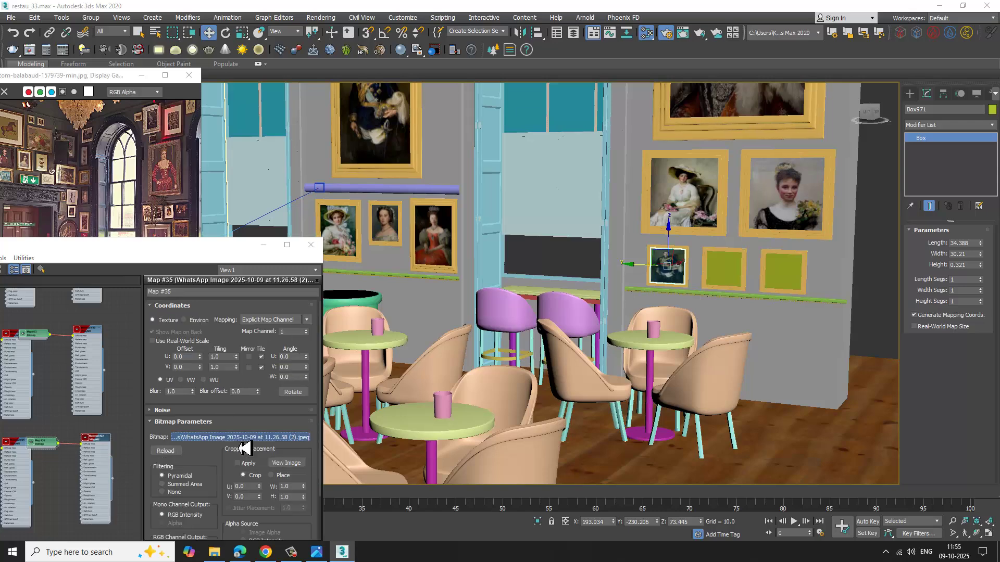
pyautogui.click(243, 438)
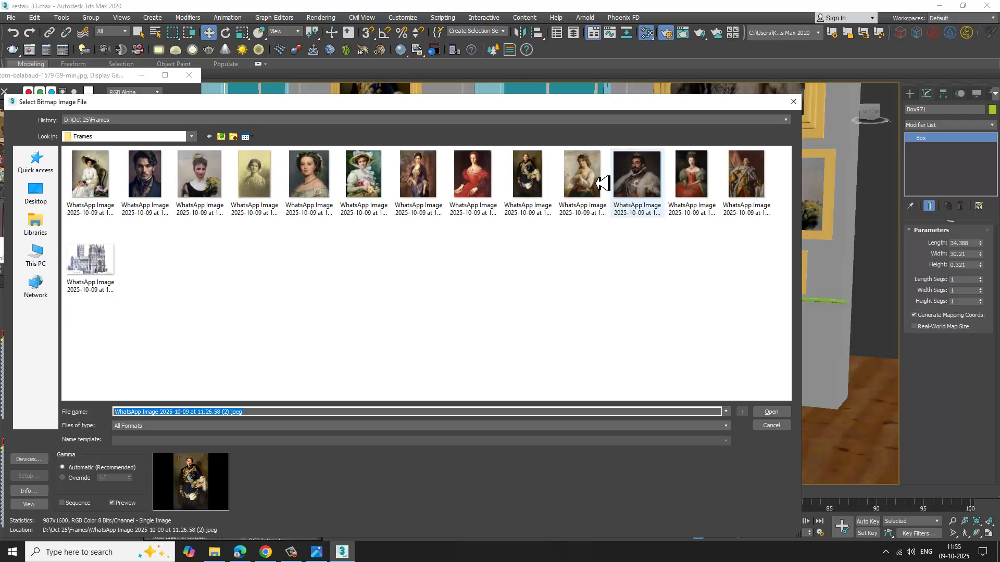
pyautogui.click(605, 187)
pyautogui.doubleClick(593, 190)
# - Check the replaced small portrait against the neighbouring framed pictures on both sides of the window
pyautogui.scroll(5, 714, 292)
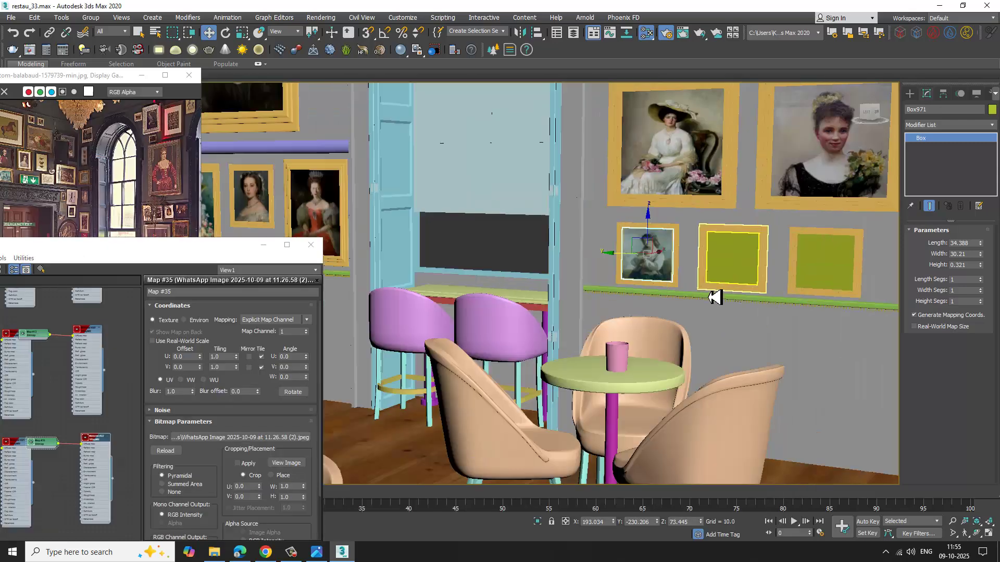
pyautogui.moveTo(650, 260); pyautogui.dragTo(918, 296, button='middle')
pyautogui.scroll(-4, 692, 295)
pyautogui.moveTo(813, 289); pyautogui.dragTo(680, 279, button='middle')
pyautogui.scroll(4, 677, 318)
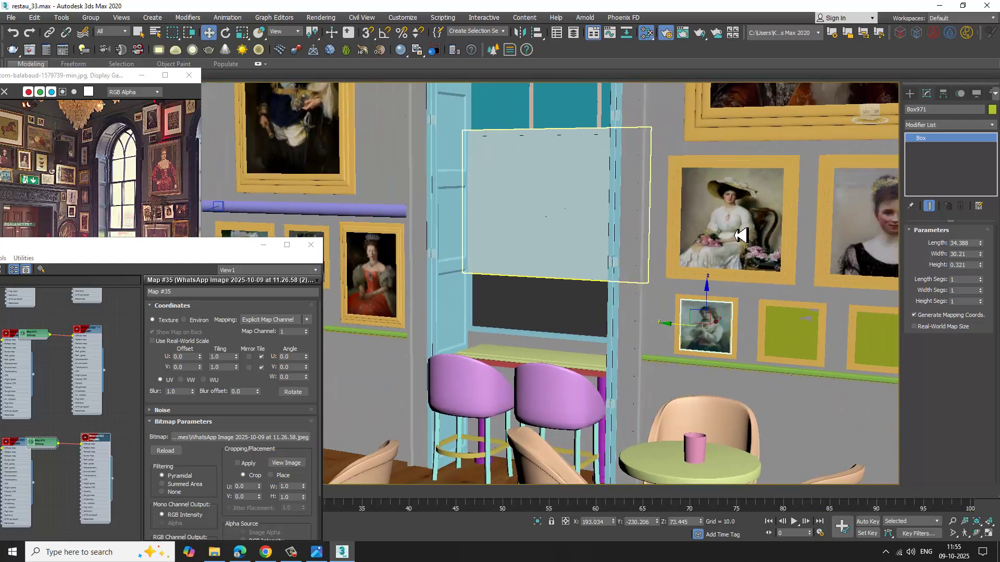
pyautogui.moveTo(859, 376); pyautogui.dragTo(868, 376, button='middle')
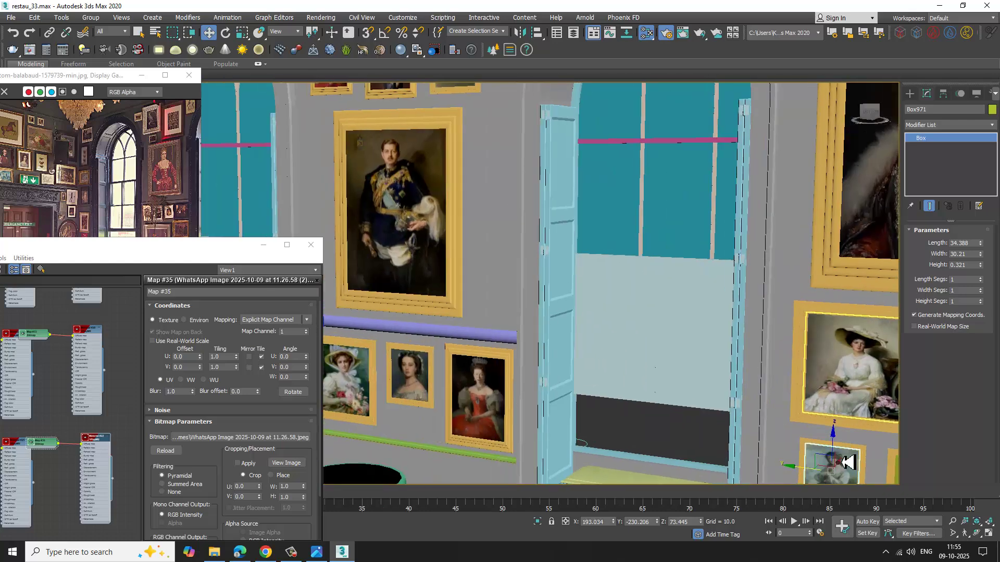
pyautogui.moveTo(847, 463); pyautogui.dragTo(844, 465, button='middle')
pyautogui.scroll(-1, 750, 336)
pyautogui.moveTo(750, 336); pyautogui.dragTo(705, 281, button='middle')
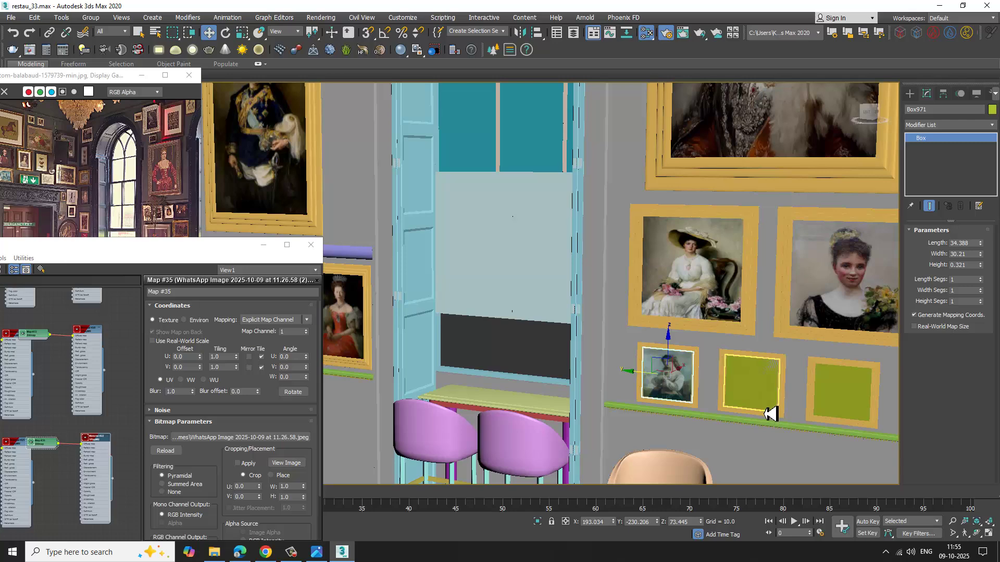
# - Apply a new VRayMtl with WhatsApp Image 2025-10-09 at 11.26.56 (1).jpeg as diffuse bitmap to the middle small panel of the lowest row
pyautogui.click(757, 396)
pyautogui.moveTo(177, 246); pyautogui.dragTo(442, 160)
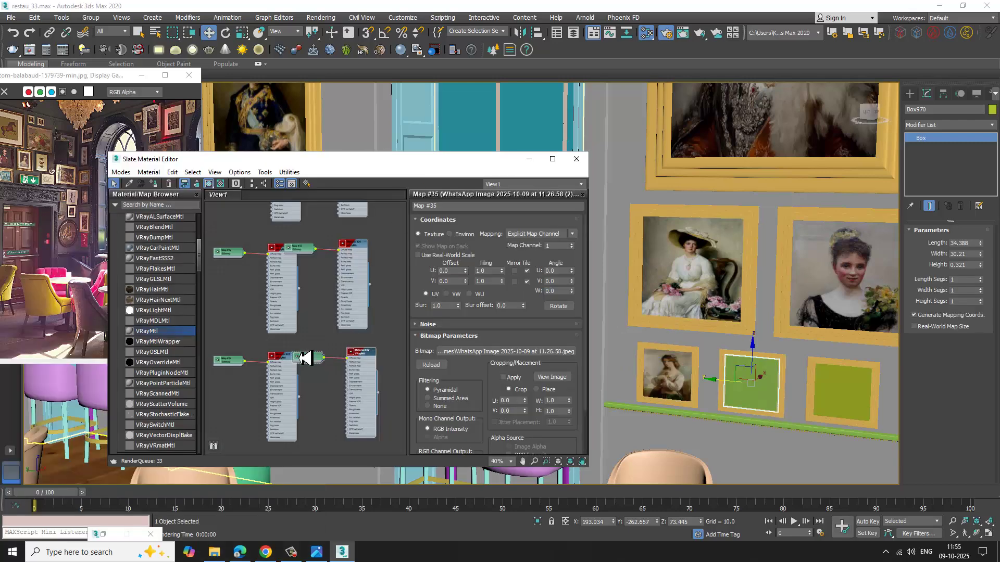
pyautogui.moveTo(328, 423); pyautogui.dragTo(312, 413)
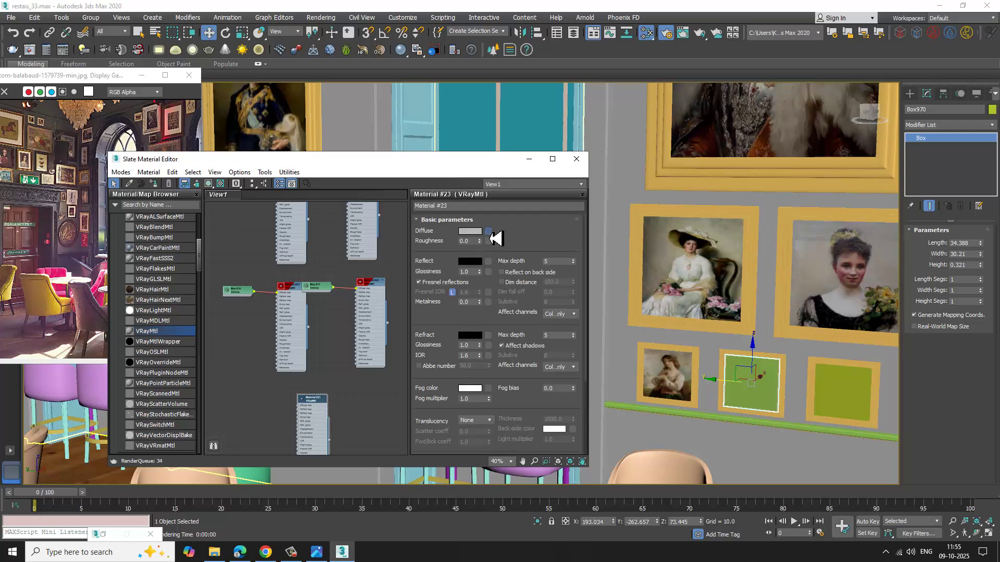
pyautogui.click(489, 232)
pyautogui.doubleClick(307, 128)
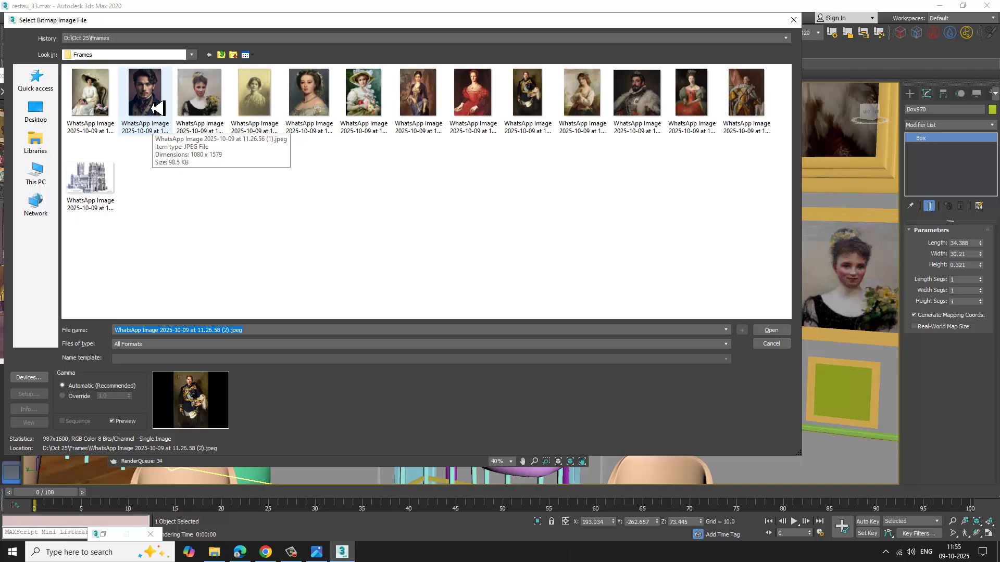
pyautogui.doubleClick(157, 107)
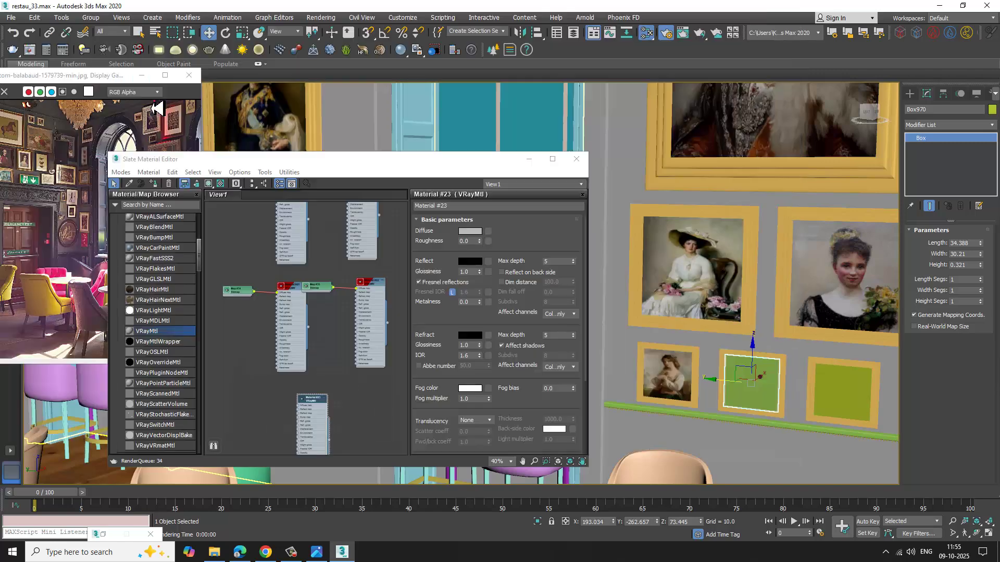
pyautogui.click(154, 184)
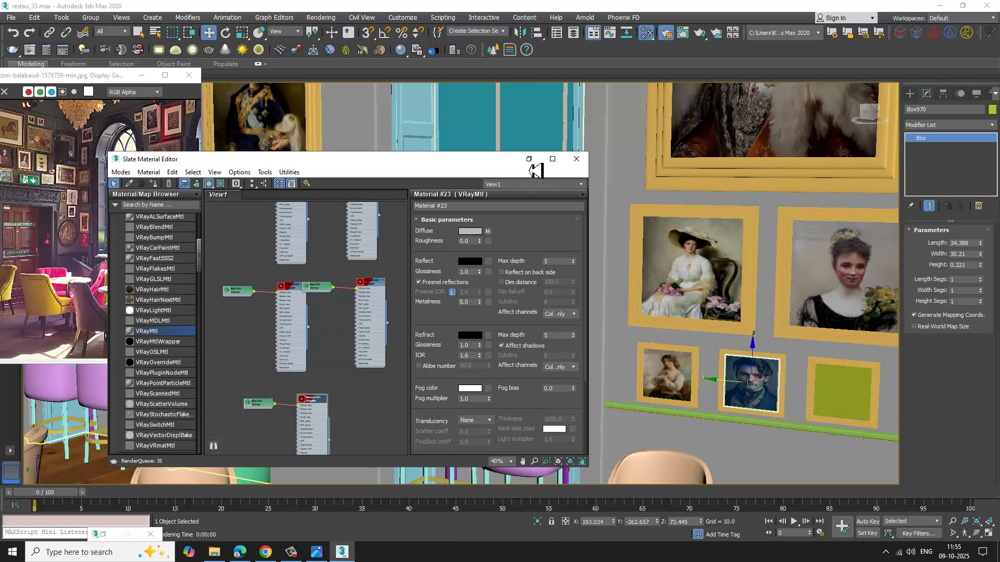
# - Minimize the material editor and review all textured portraits along the window wall
pyautogui.click(529, 159)
pyautogui.scroll(-6, 754, 368)
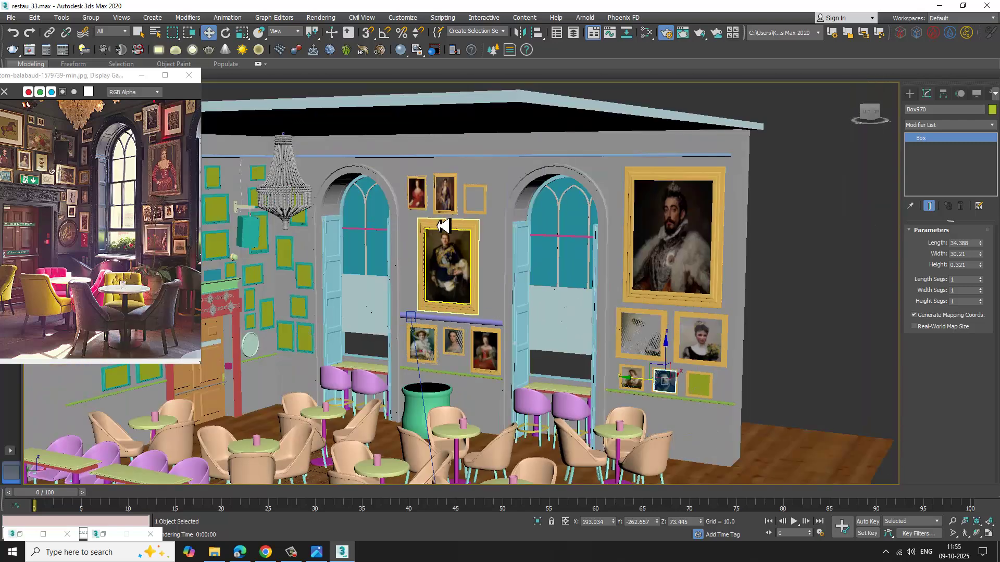
pyautogui.scroll(5, 471, 208)
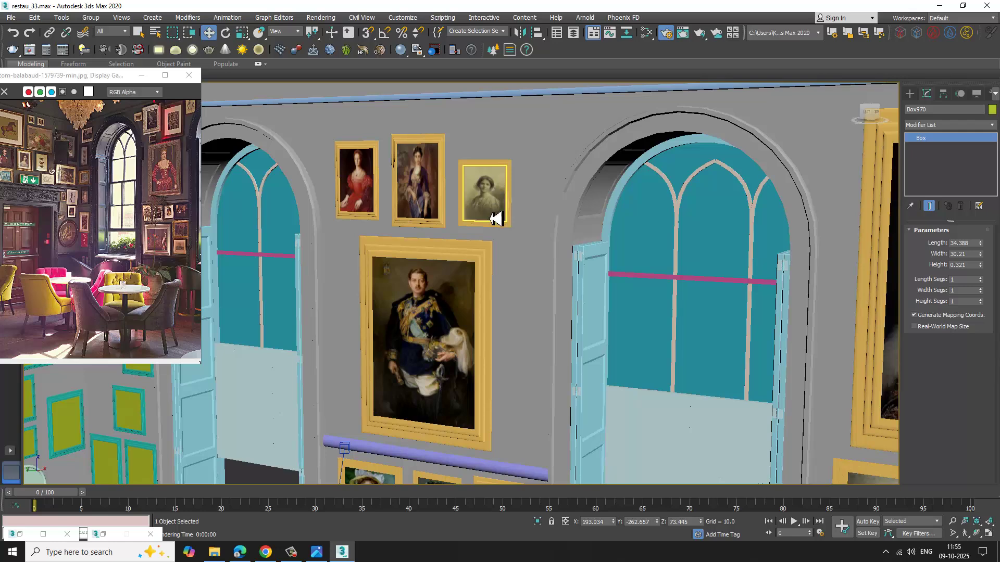
pyautogui.scroll(-6, 493, 215)
pyautogui.scroll(-3, 540, 232)
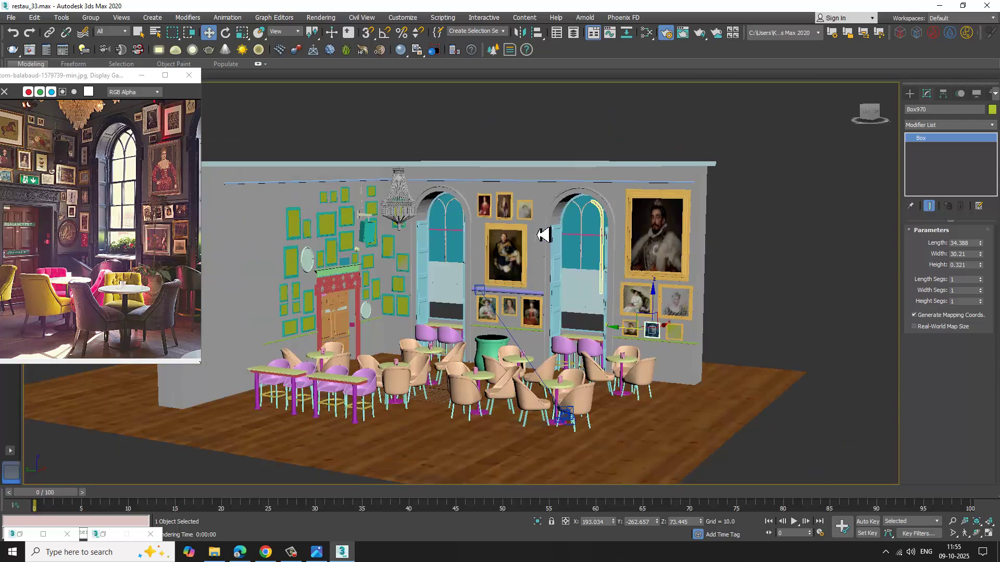
pyautogui.scroll(8, 509, 201)
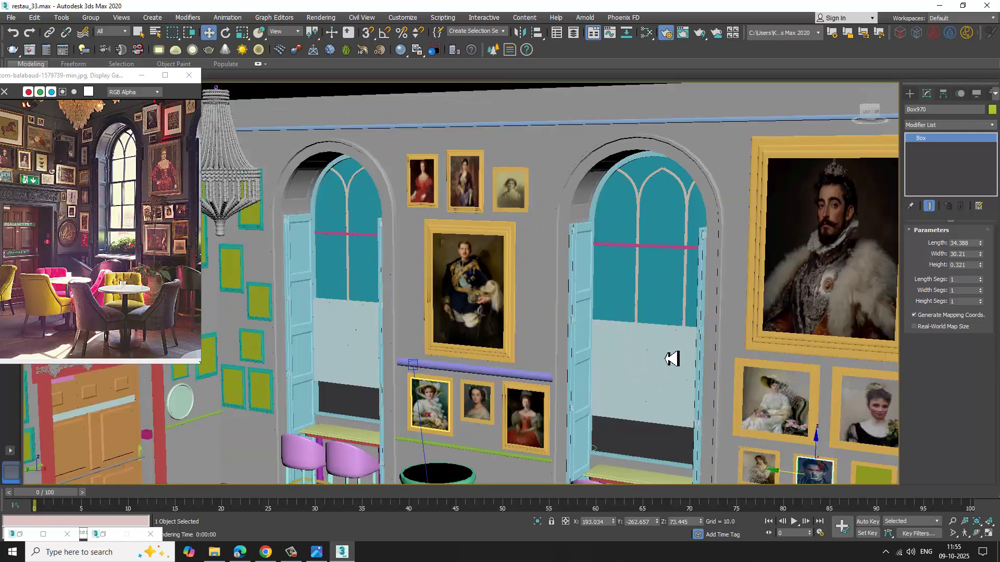
pyautogui.moveTo(665, 358); pyautogui.dragTo(588, 291, button='middle')
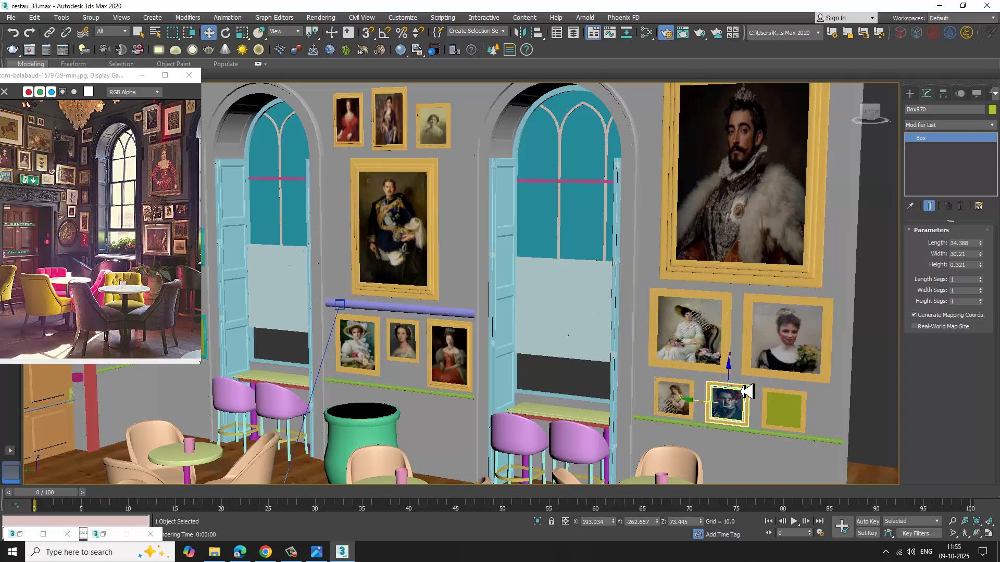
# - Create a new VRayMtl with WhatsApp Image 2025-10-09 at 11.26.58.jpeg as its diffuse bitmap for the last untextured small panel
pyautogui.scroll(6, 748, 391)
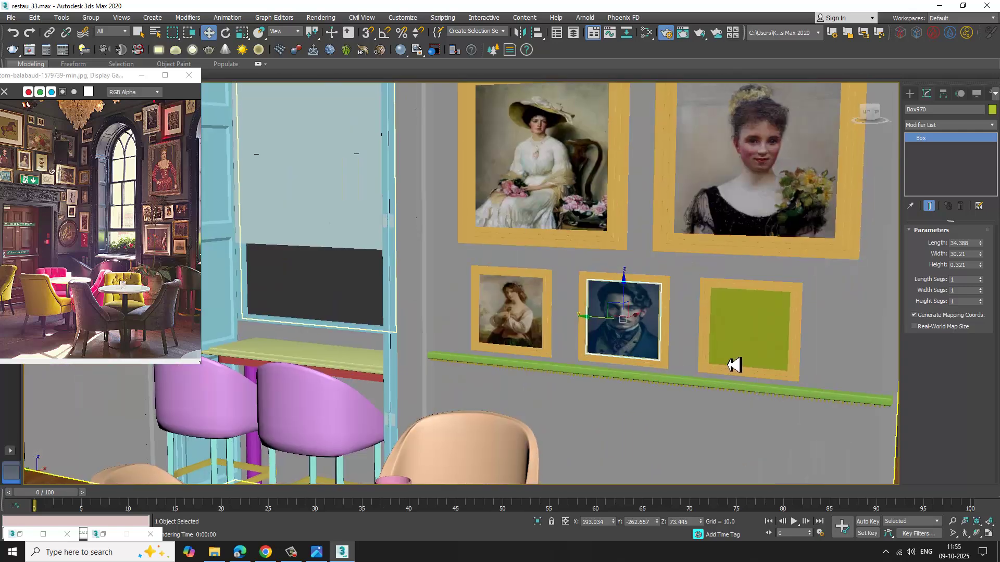
pyautogui.click(758, 352)
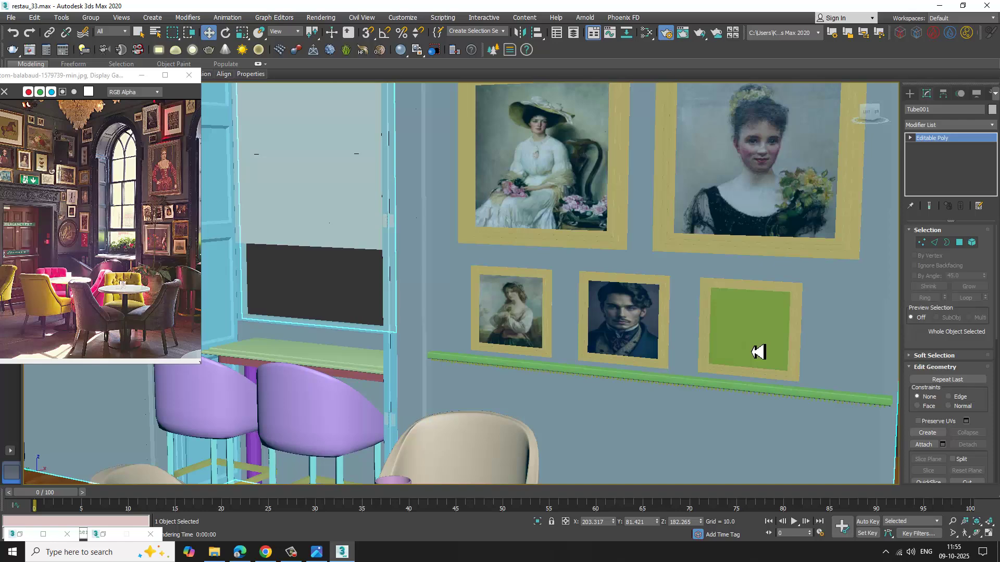
pyautogui.press('m')
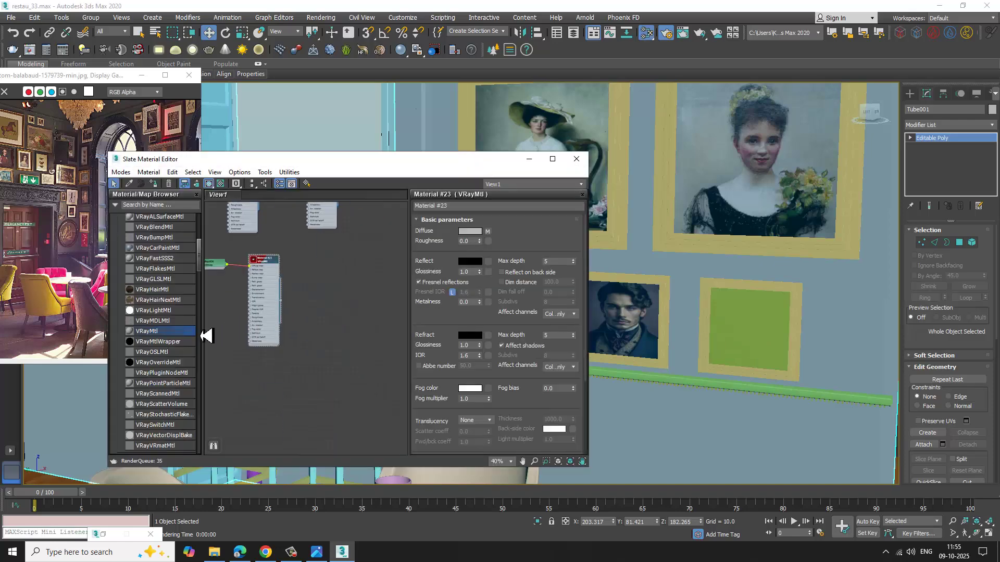
pyautogui.moveTo(326, 301); pyautogui.dragTo(346, 261)
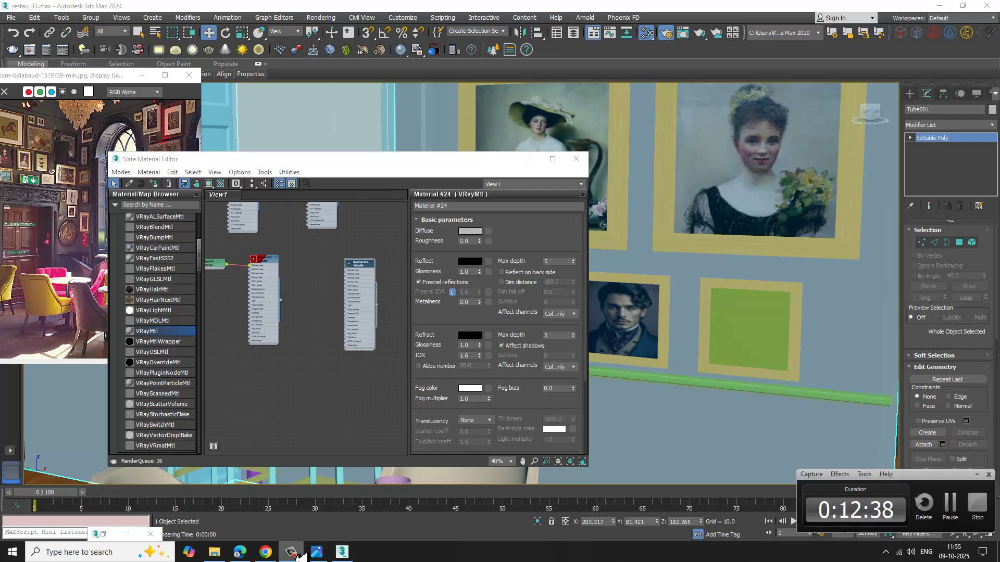
pyautogui.click(487, 231)
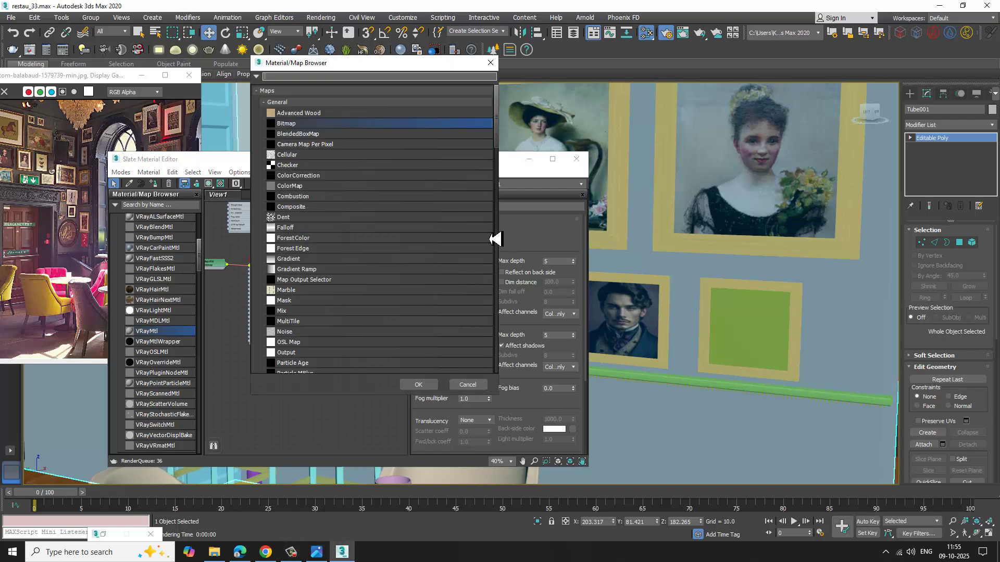
pyautogui.doubleClick(307, 125)
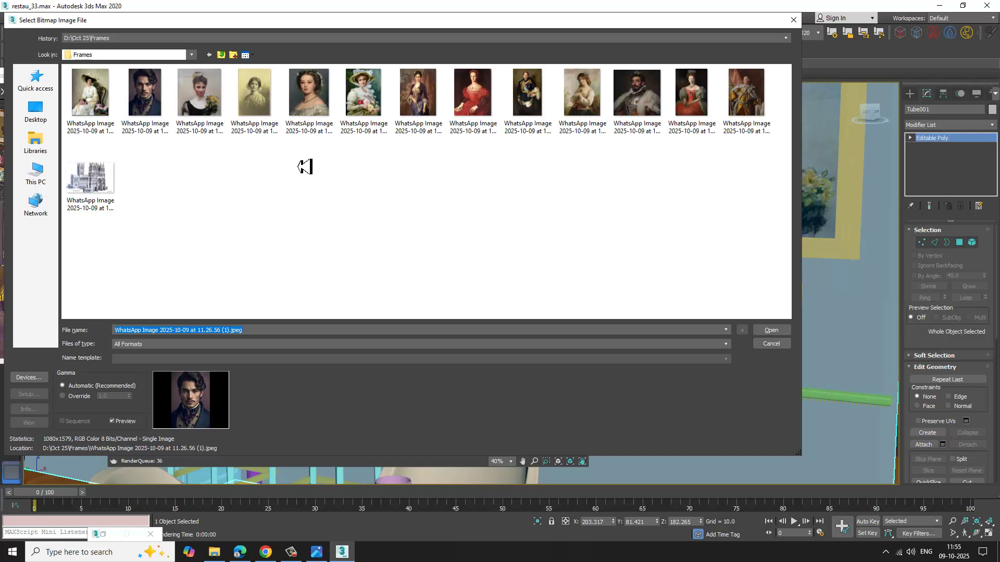
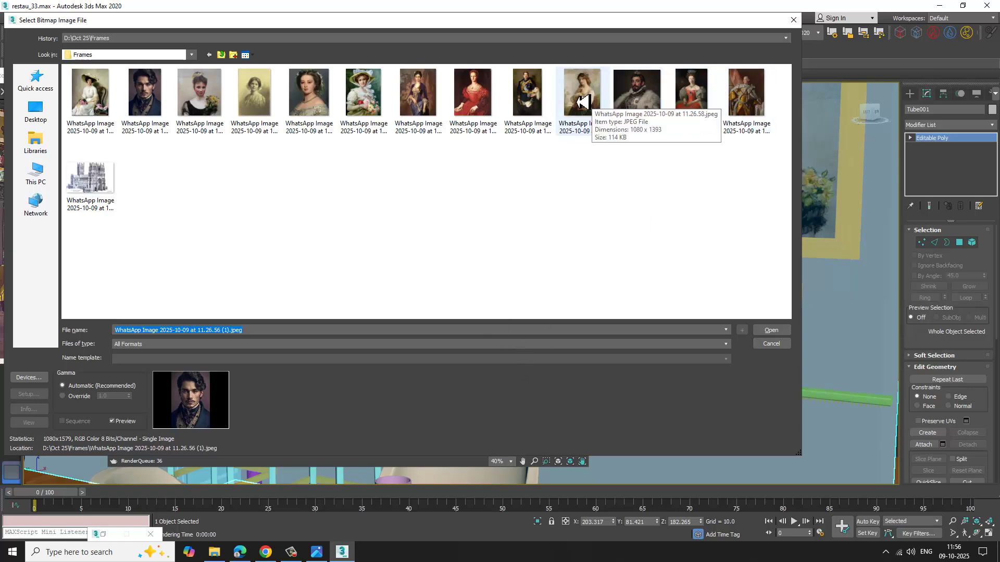
pyautogui.doubleClick(582, 101)
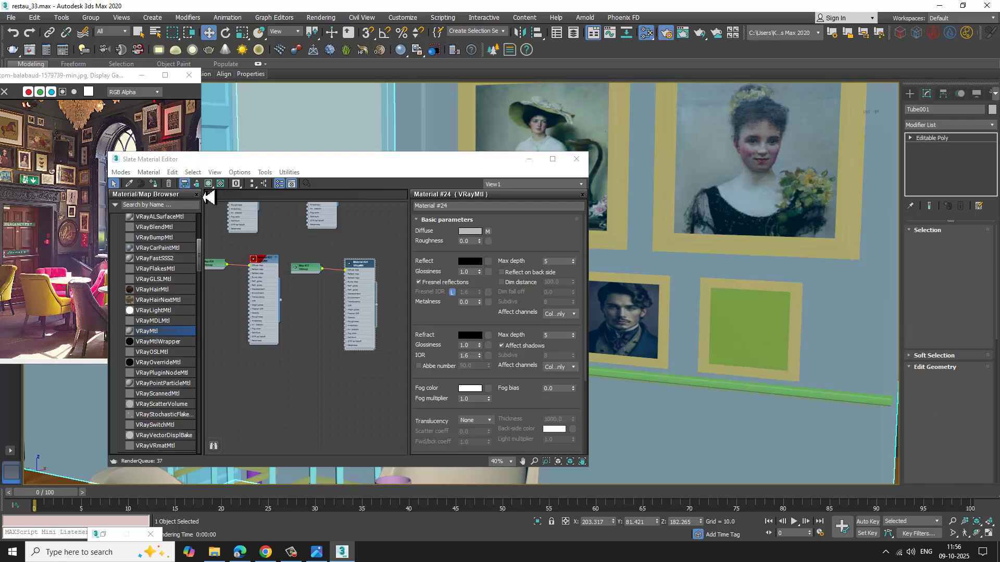
# - Assign the new VRayMtl to the green panel at the right end of the lowest row and show its map in the viewport
pyautogui.click(154, 183)
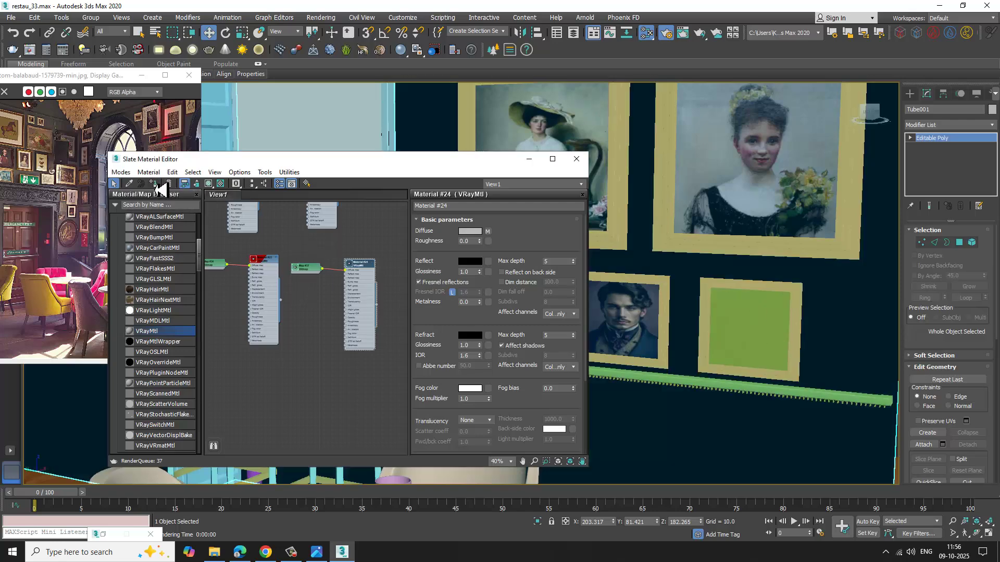
pyautogui.click(765, 346)
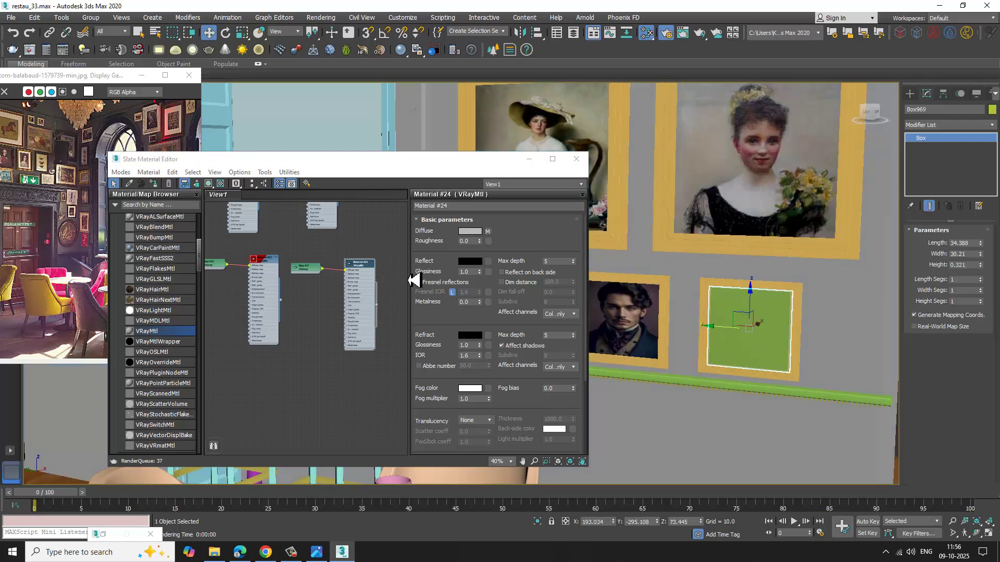
pyautogui.click(154, 184)
pyautogui.click(208, 183)
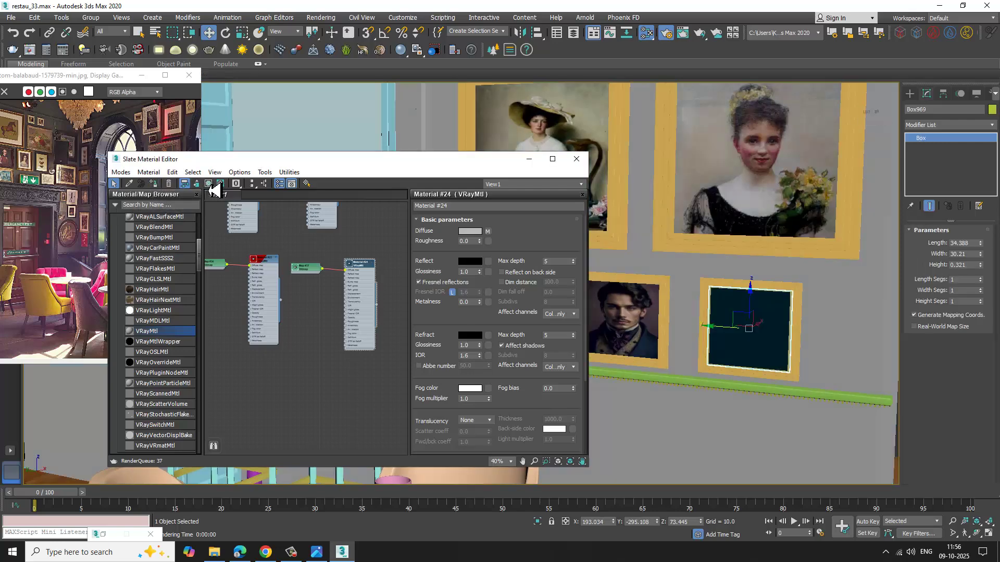
pyautogui.moveTo(376, 161); pyautogui.dragTo(390, 430)
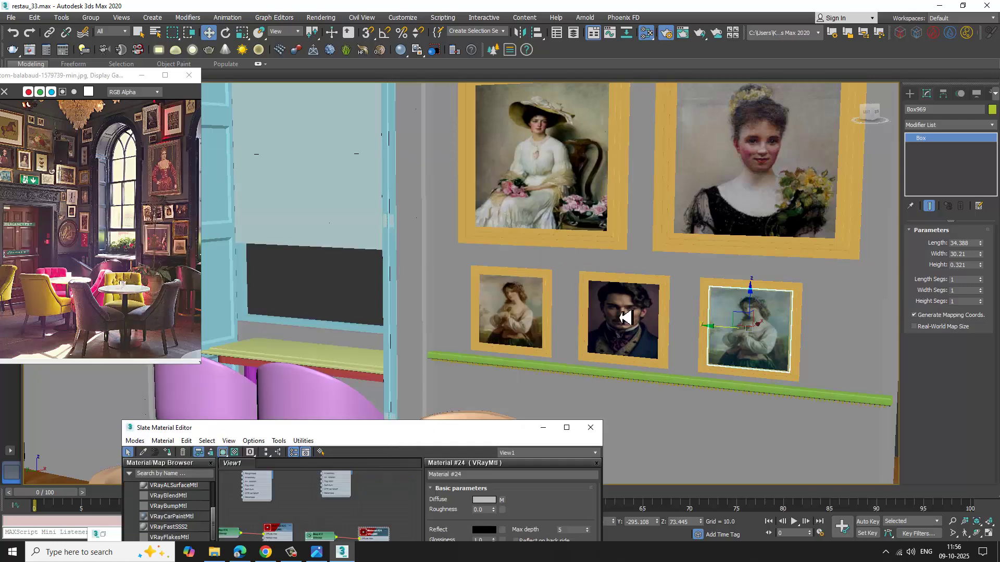
# - Swap the right small panel's duplicate portrait bitmap for WhatsApp Image 2025-10-09 at 11.26.57 (1).jpeg
pyautogui.scroll(5, 676, 337)
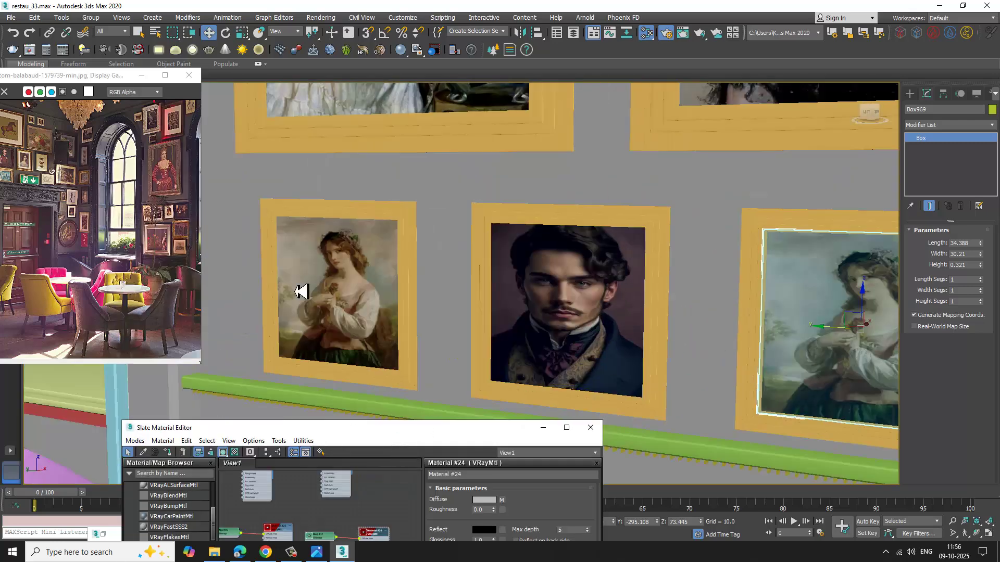
pyautogui.moveTo(301, 423); pyautogui.dragTo(264, 107)
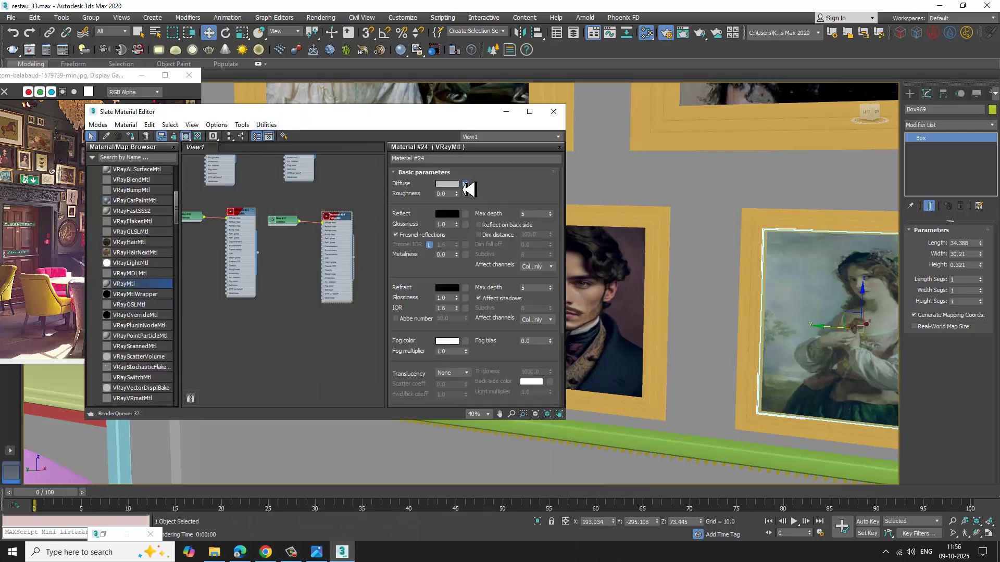
pyautogui.click(465, 184)
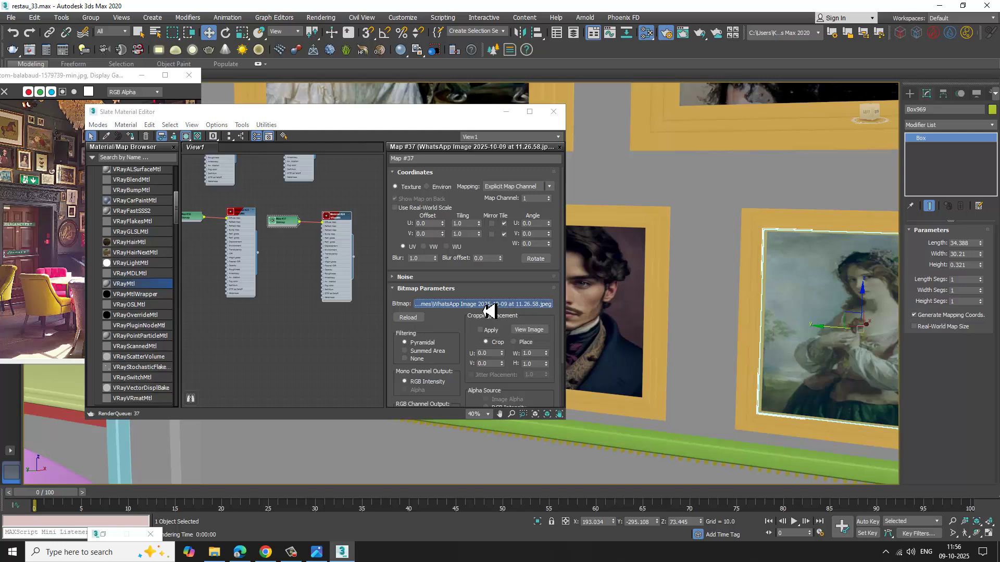
pyautogui.click(487, 306)
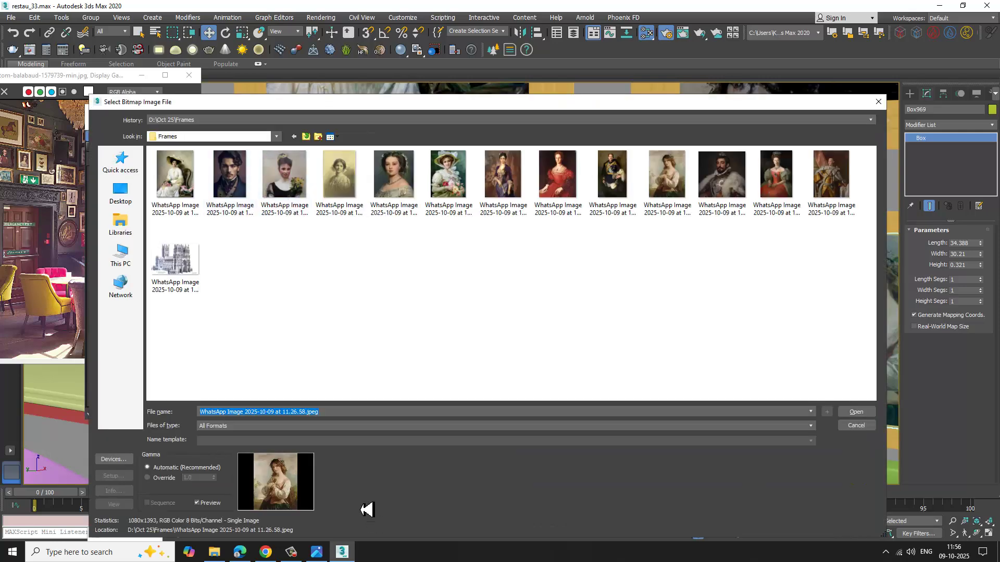
pyautogui.doubleClick(394, 197)
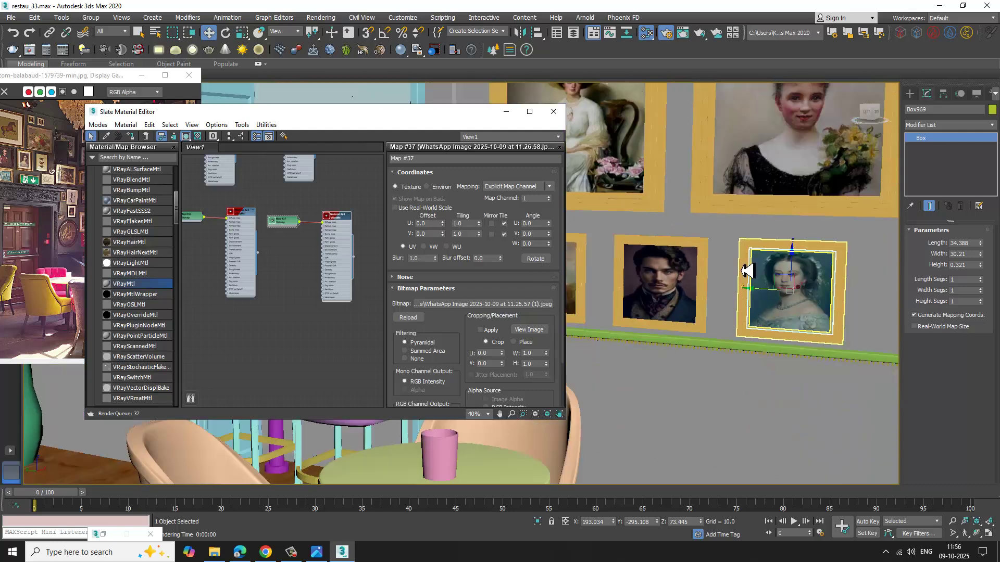
pyautogui.moveTo(440, 112); pyautogui.dragTo(453, 356)
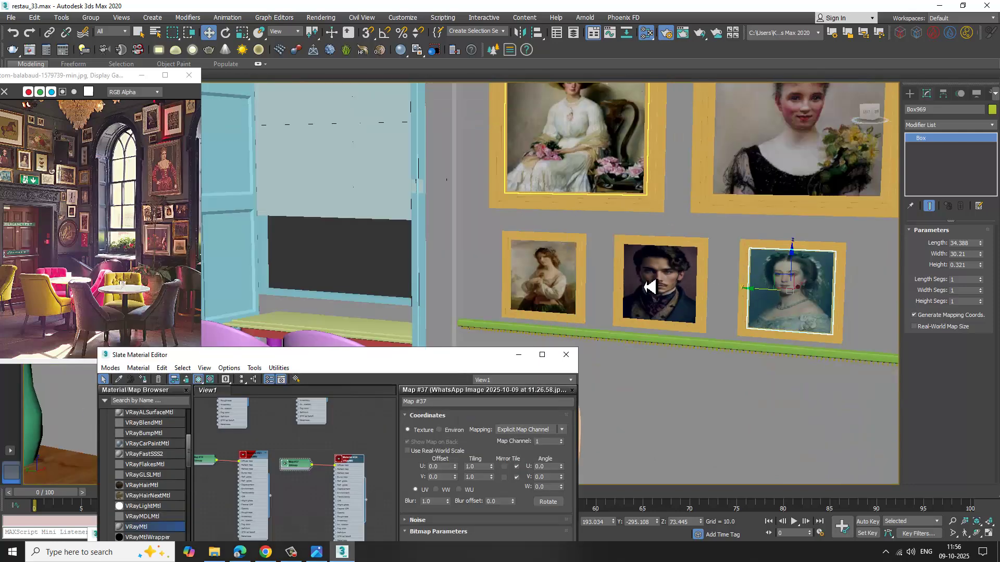
# - Review the framed portraits between and beside the windows for repeated images
pyautogui.scroll(-4, 650, 287)
pyautogui.scroll(3, 588, 275)
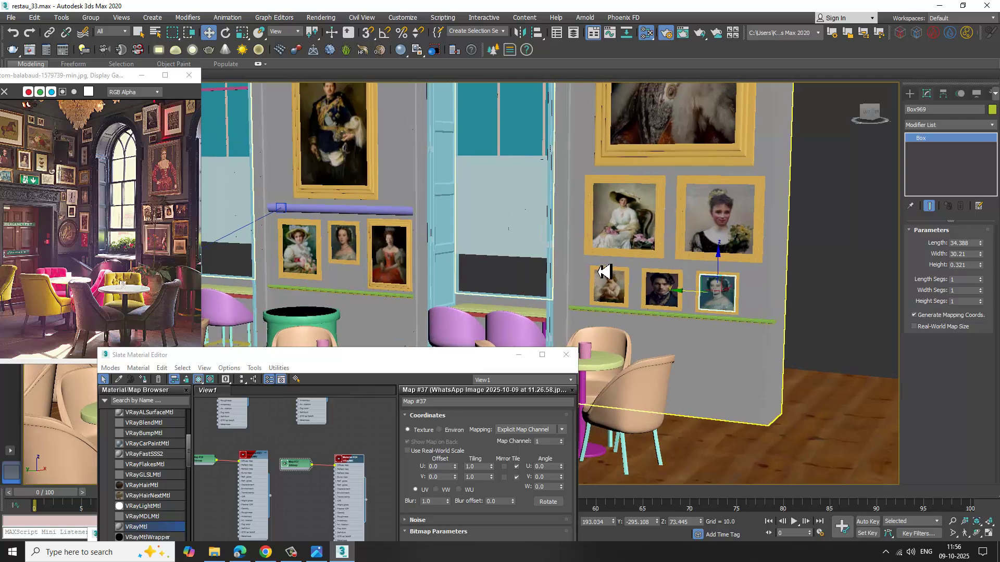
pyautogui.scroll(-4, 614, 286)
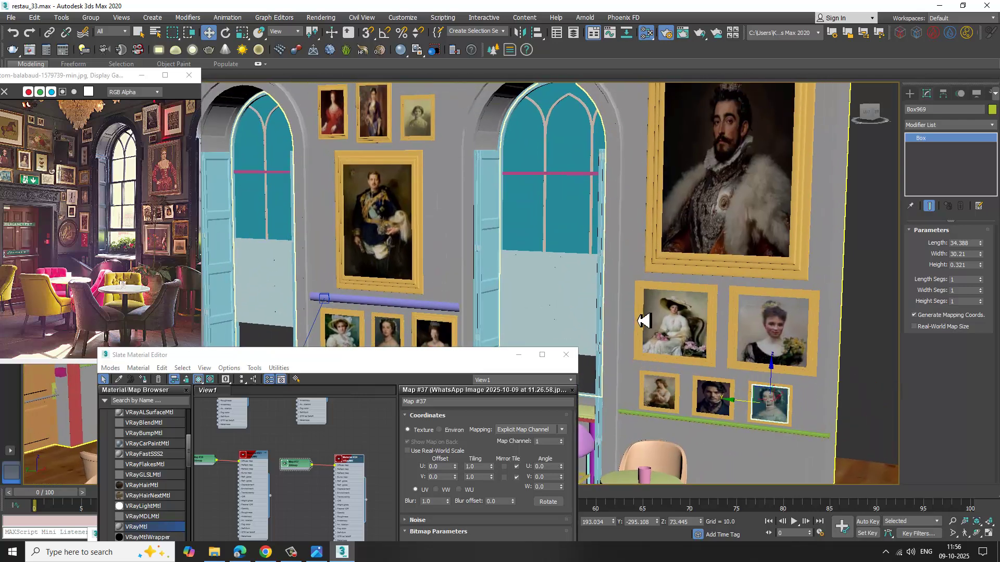
pyautogui.scroll(4, 644, 247)
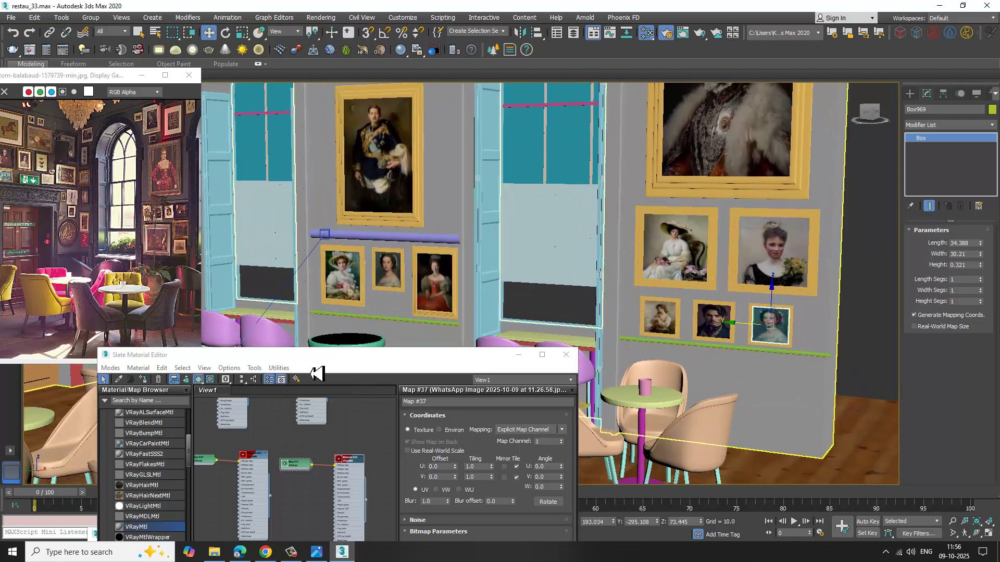
pyautogui.moveTo(318, 374); pyautogui.dragTo(342, 176)
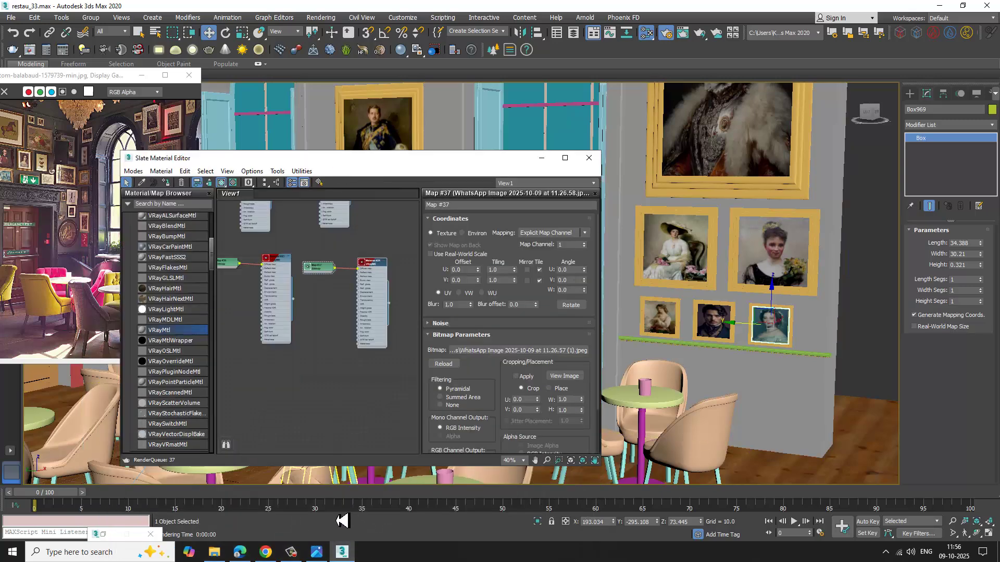
# - Switch to File Explorer and look through the Frames folder with enlarged thumbnails for portraits not yet used
pyautogui.click(215, 553)
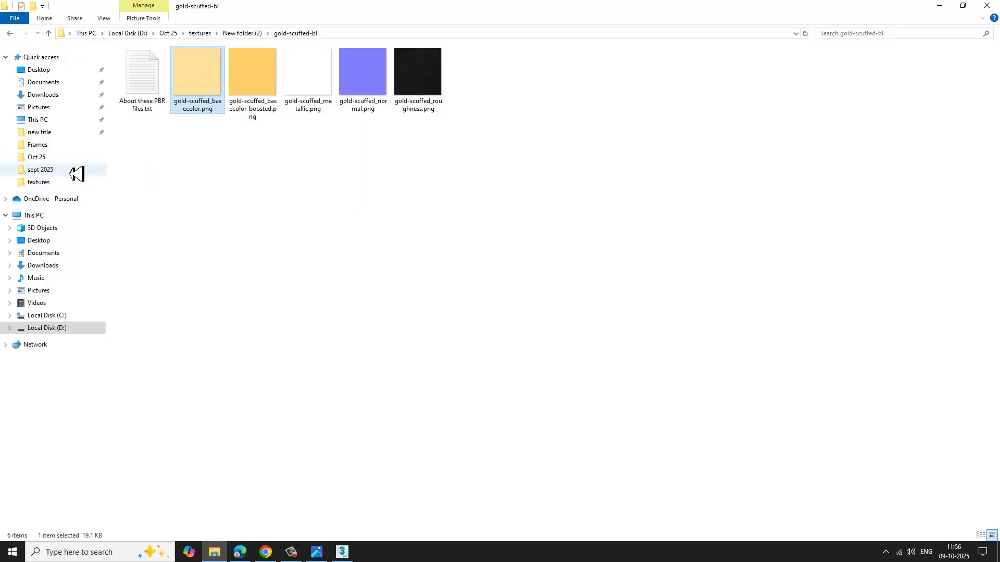
pyautogui.click(49, 146)
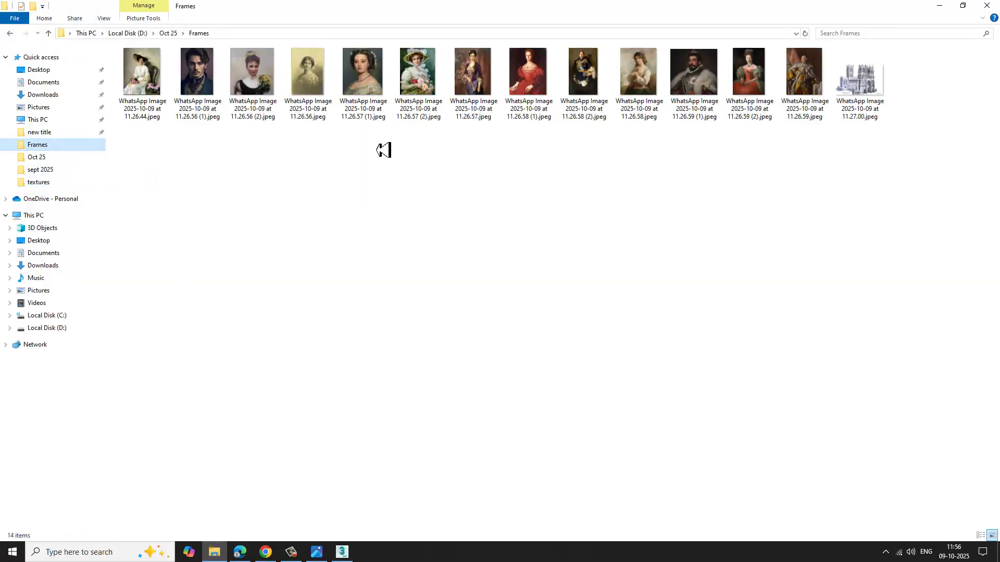
pyautogui.keyDown('ctrl'); pyautogui.scroll(4, 397, 242); pyautogui.keyUp('ctrl')
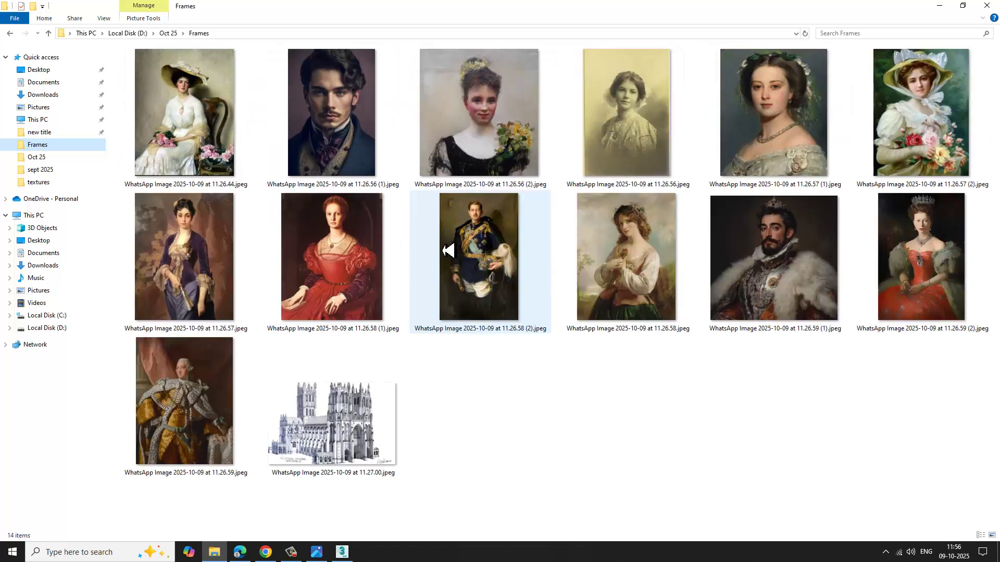
pyautogui.click(196, 246)
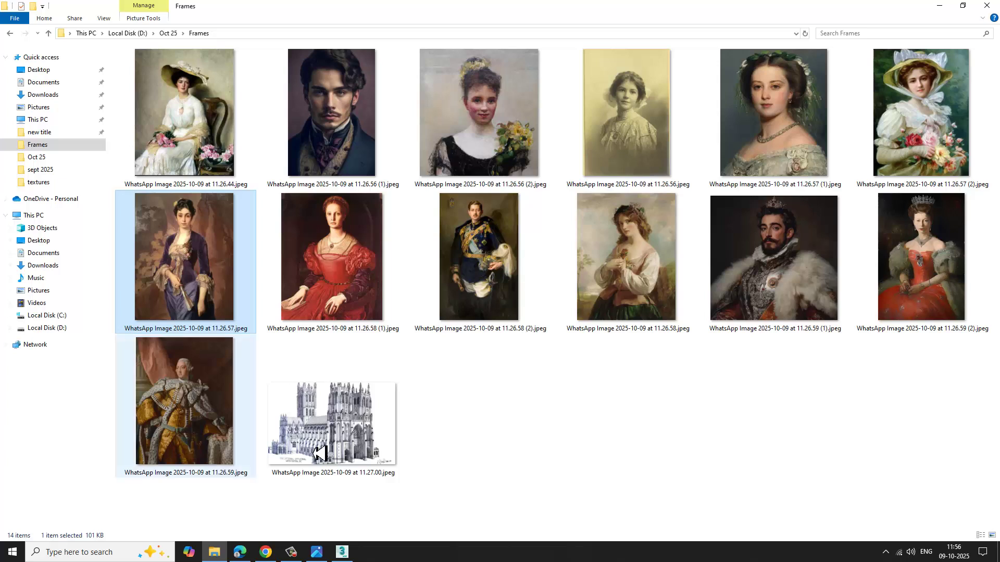
pyautogui.click(207, 163)
pyautogui.click(350, 138)
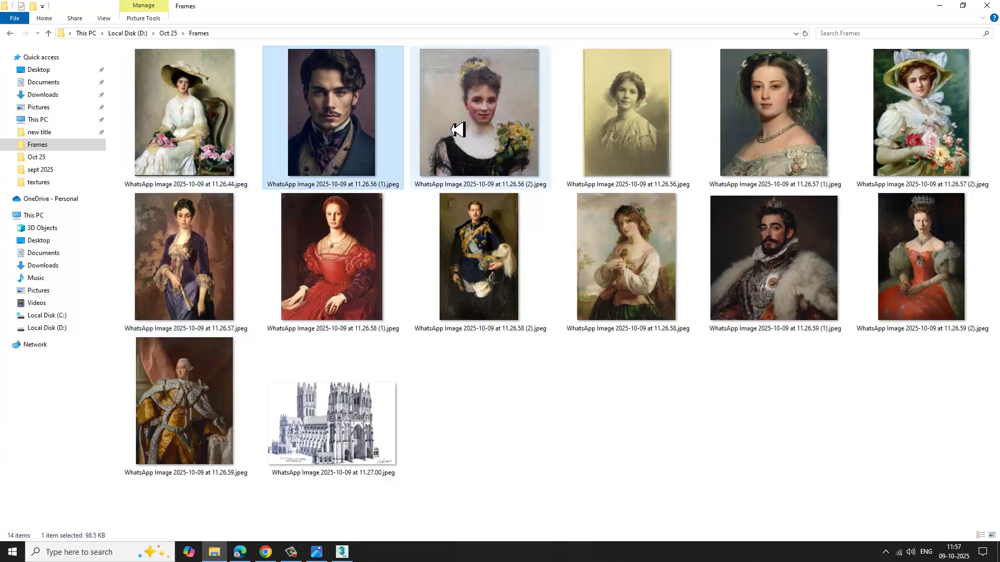
pyautogui.click(831, 279)
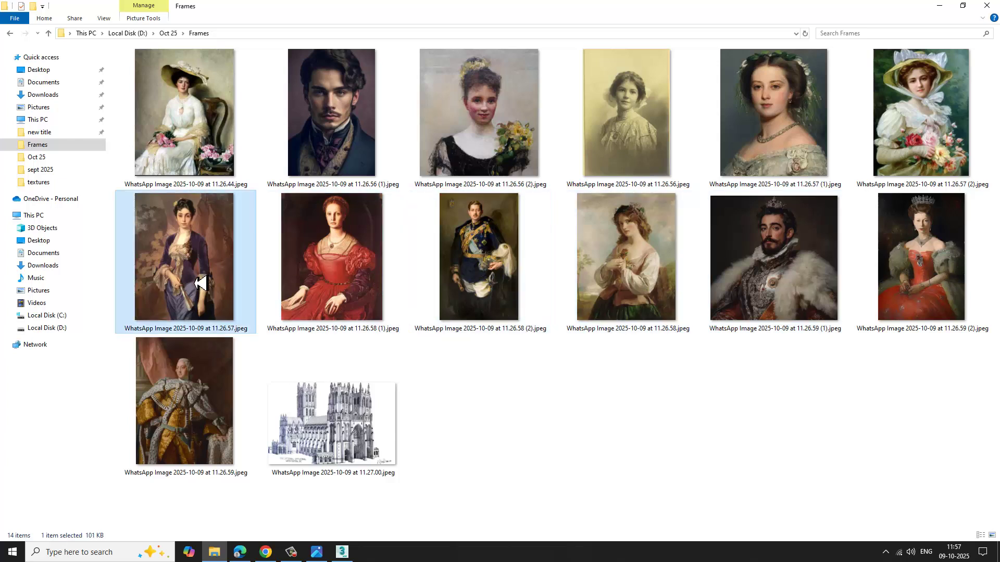
pyautogui.click(194, 413)
pyautogui.click(359, 409)
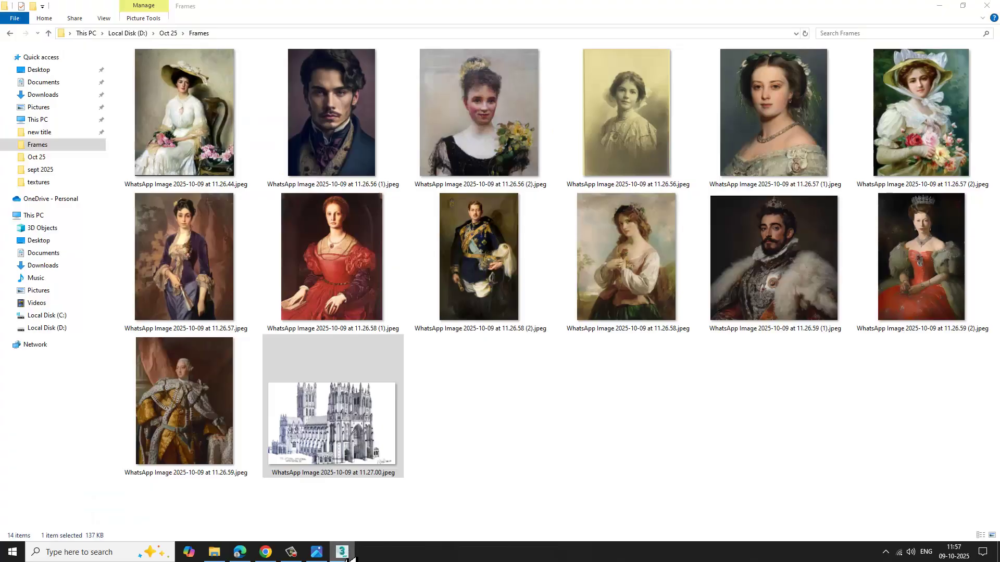
# - Return to 3ds Max and compare the framed portraits on the window wall with the images in the Frames folder
pyautogui.click(343, 553)
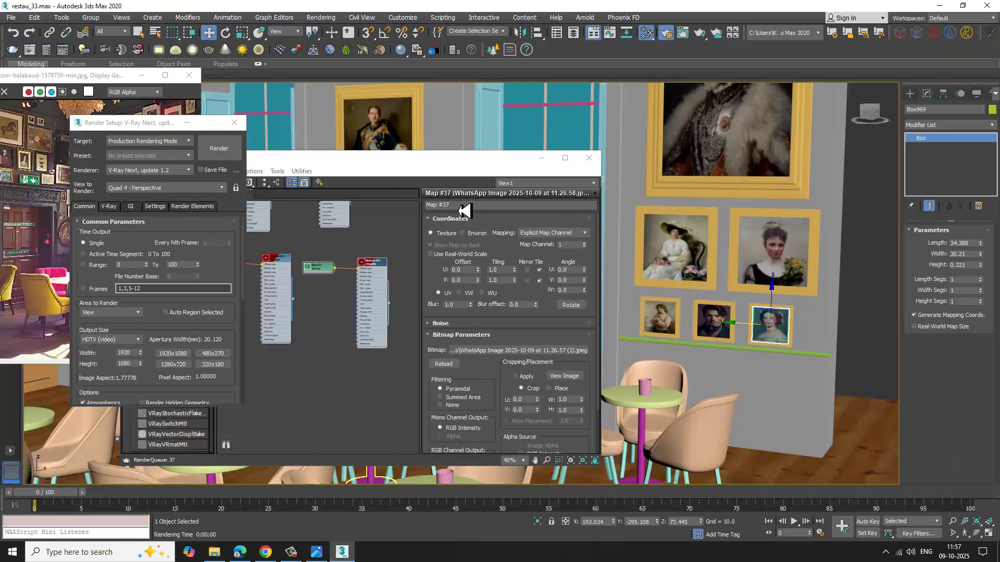
pyautogui.moveTo(396, 169); pyautogui.dragTo(520, 373)
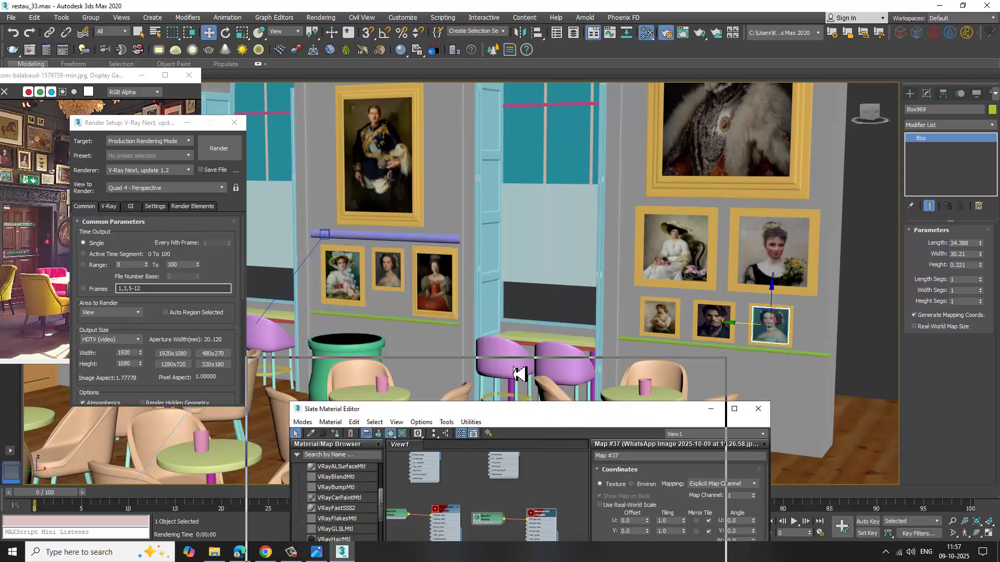
pyautogui.moveTo(645, 230); pyautogui.dragTo(659, 268, button='middle')
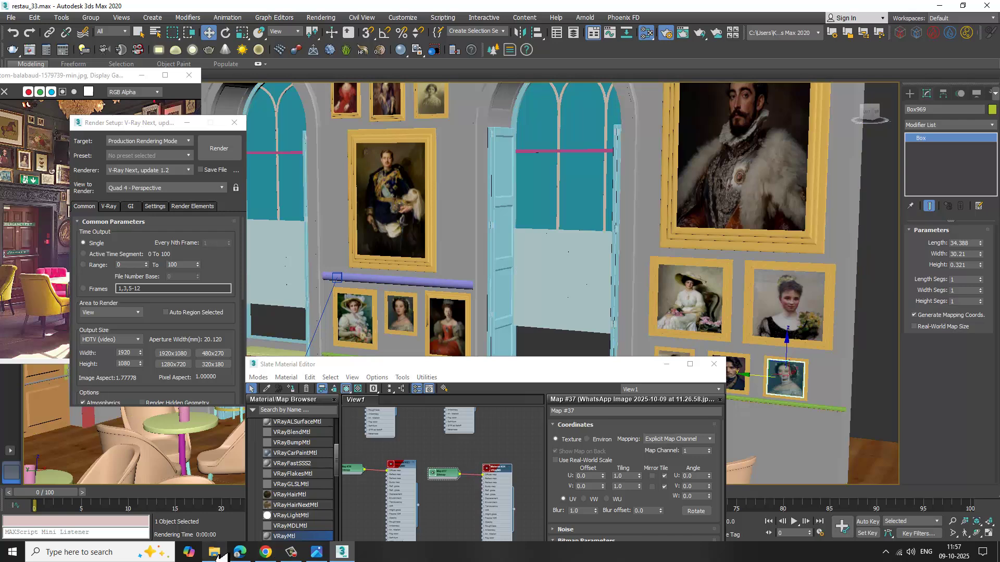
pyautogui.click(214, 552)
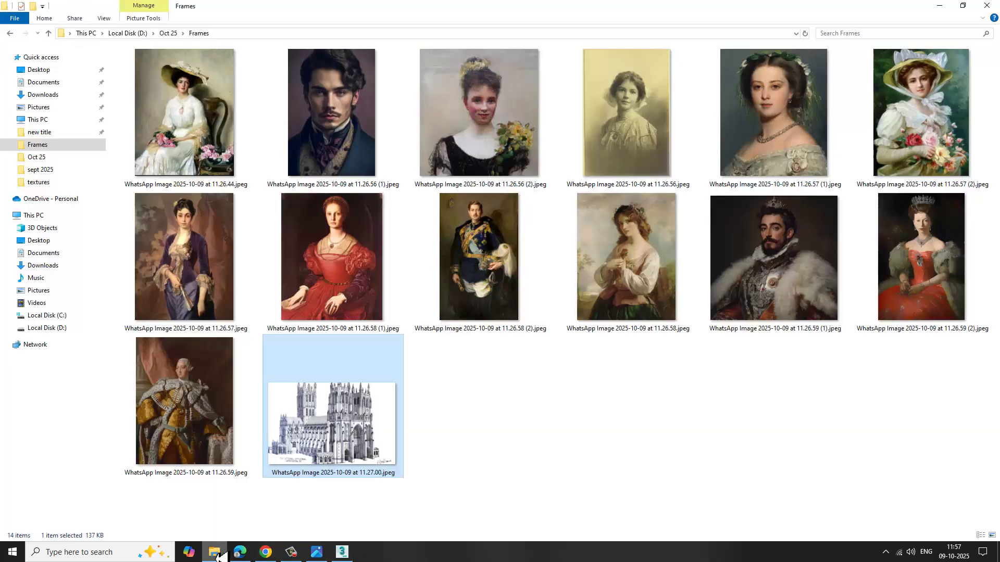
pyautogui.click(215, 553)
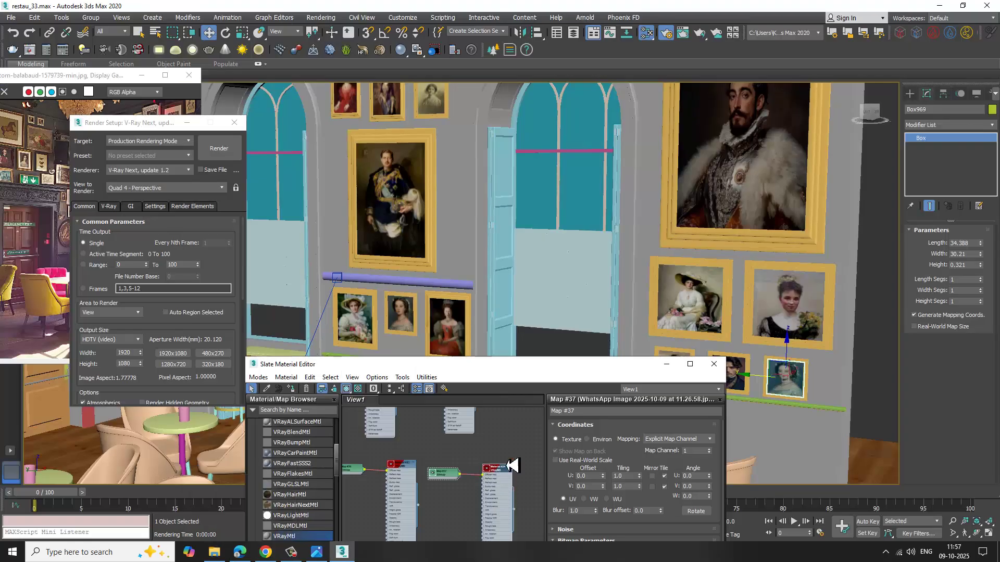
pyautogui.moveTo(551, 365); pyautogui.dragTo(415, 240)
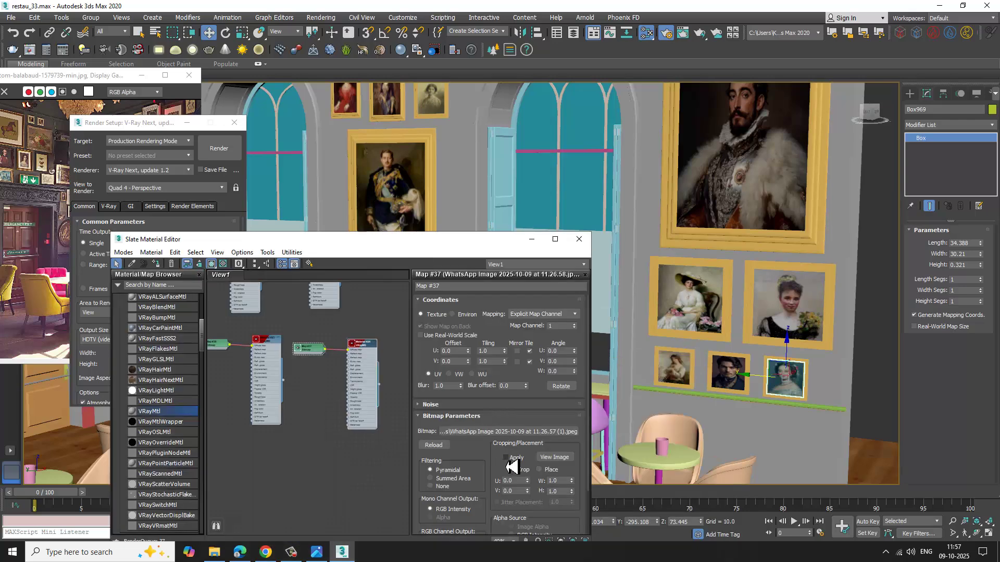
# - Reopen the lower-right small panel's diffuse bitmap file selection and preview each portrait in the Frames folder
pyautogui.doubleClick(368, 352)
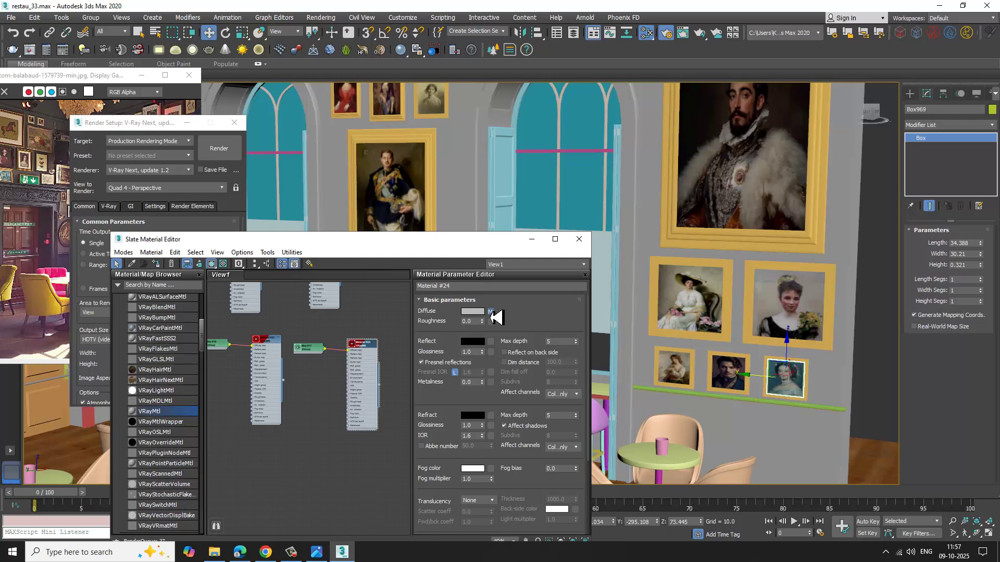
pyautogui.click(490, 312)
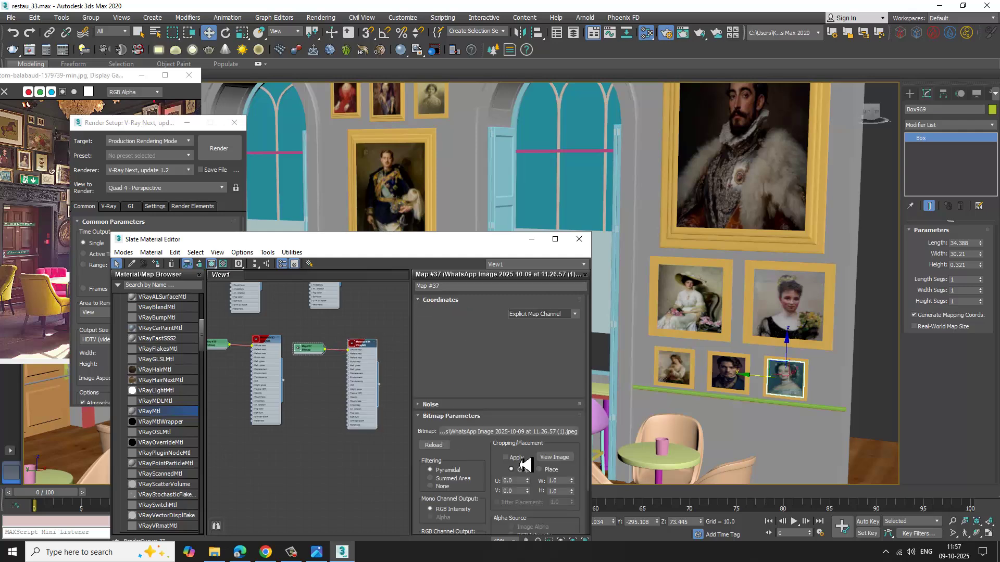
pyautogui.click(508, 432)
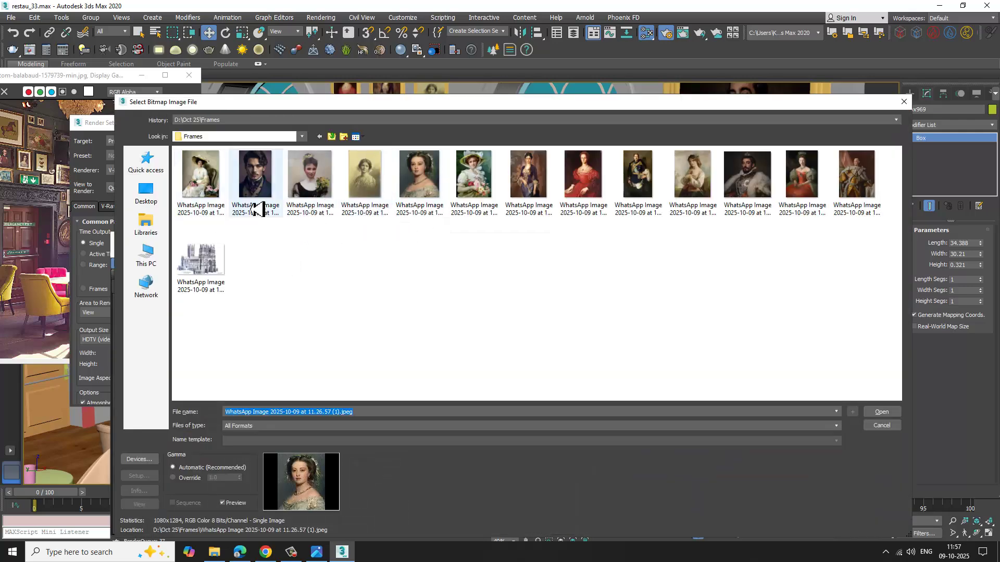
pyautogui.click(201, 191)
pyautogui.click(270, 191)
pyautogui.click(313, 188)
pyautogui.click(367, 188)
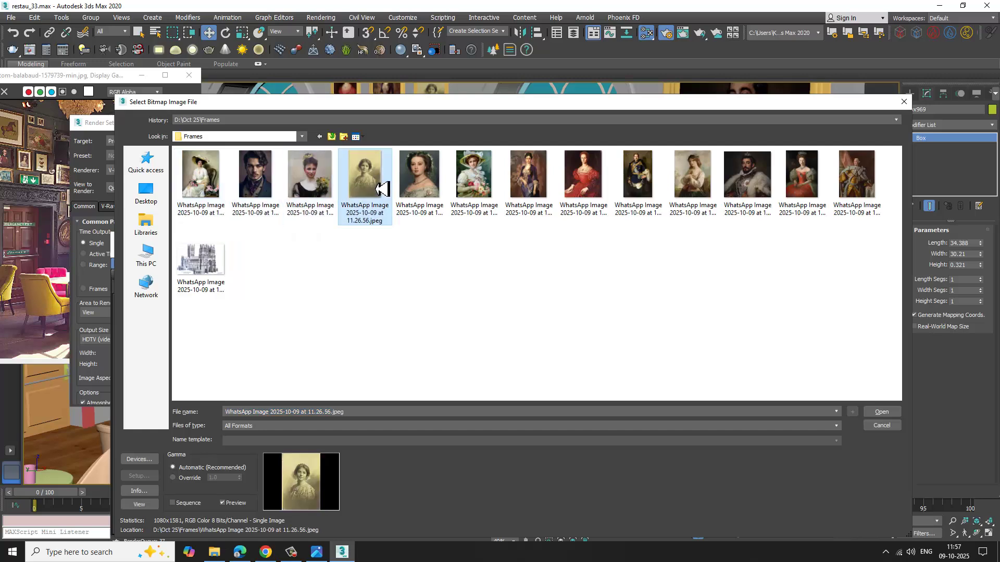
pyautogui.click(422, 186)
pyautogui.click(484, 184)
pyautogui.click(539, 185)
pyautogui.click(592, 187)
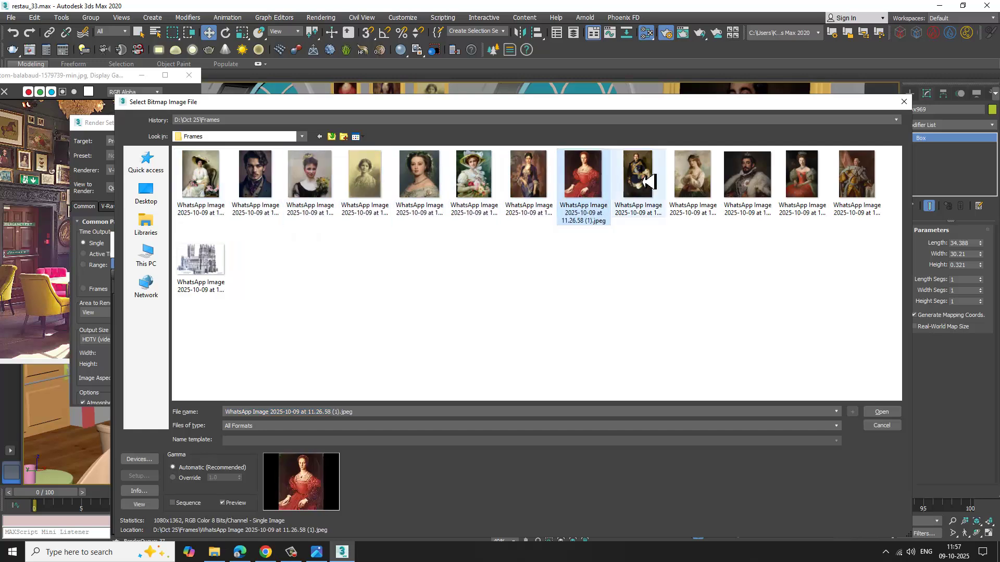
pyautogui.click(651, 182)
pyautogui.click(701, 183)
pyautogui.click(752, 182)
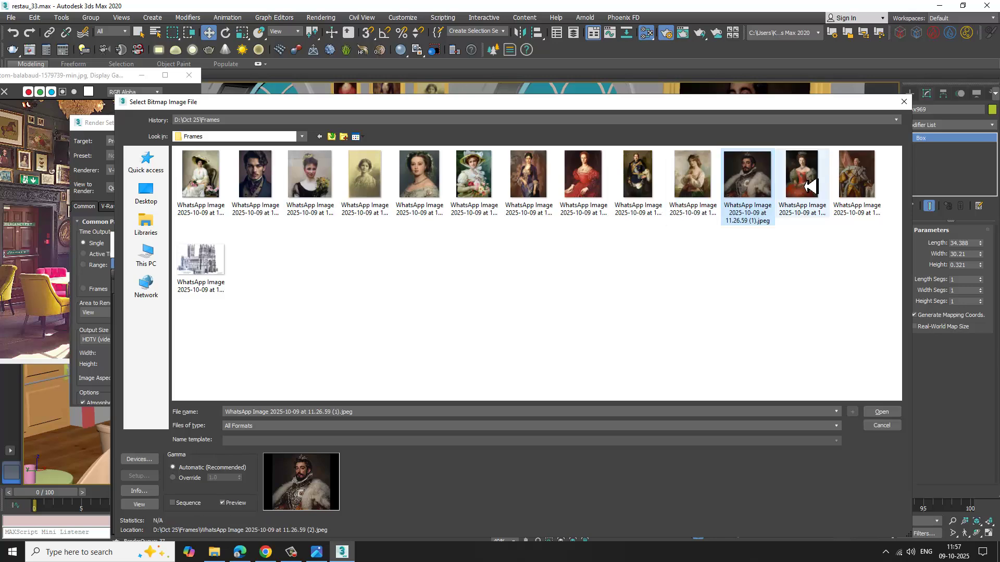
pyautogui.click(805, 185)
pyautogui.click(856, 182)
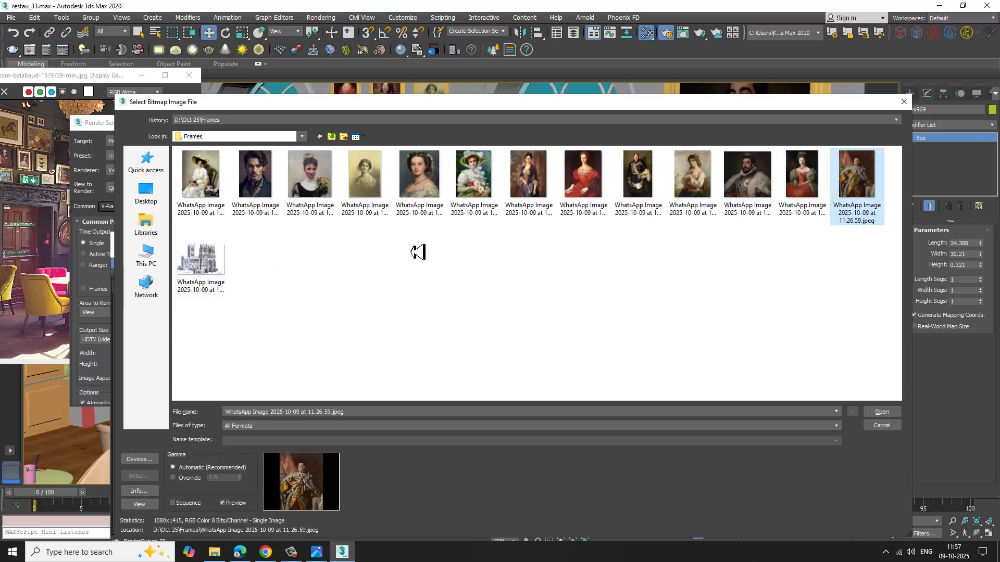
# - Try WhatsApp Image 2025-10-09 at 11.26.57.jpeg as the lower-right small panel's bitmap, minimize the material editor and clear the selection
pyautogui.doubleClick(530, 178)
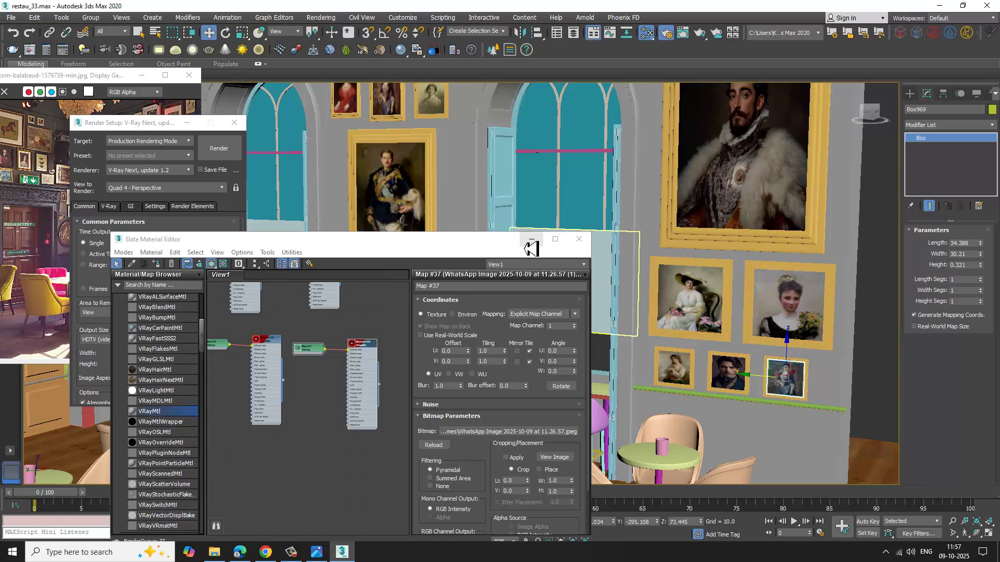
pyautogui.click(531, 239)
pyautogui.scroll(-5, 525, 288)
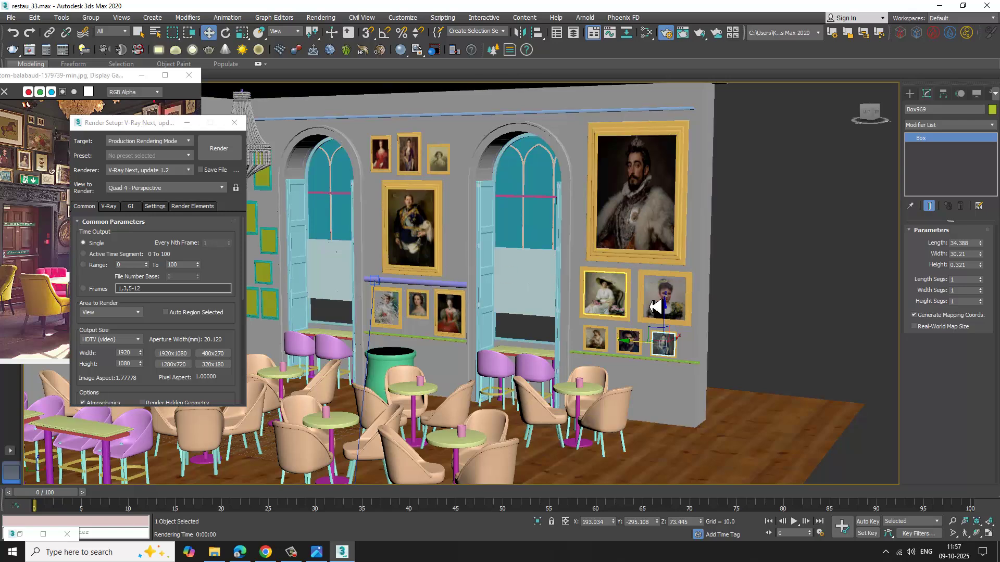
pyautogui.click(781, 301)
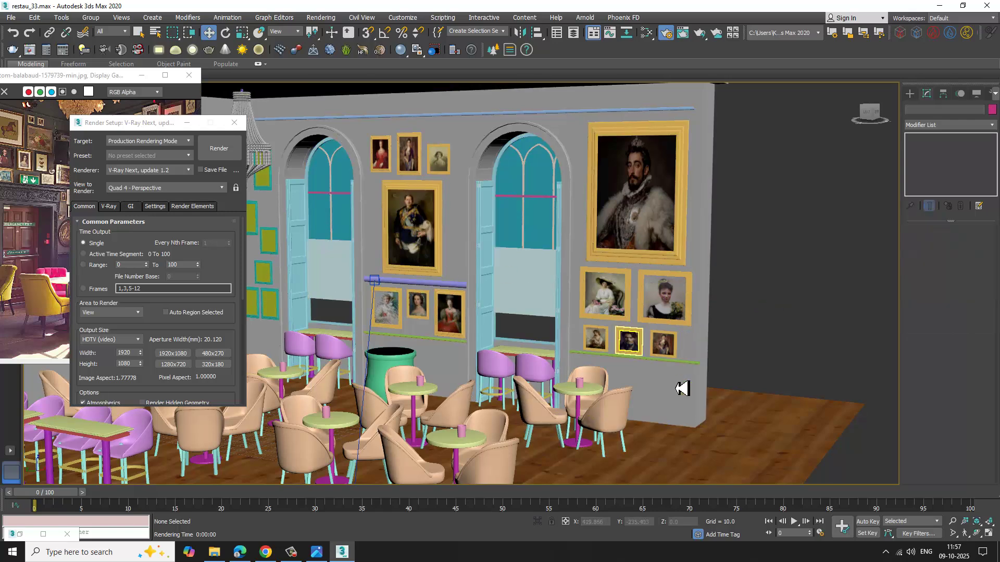
# - Compare the small portraits between the windows with those on the panels beside the window for repeated images
pyautogui.scroll(4, 677, 384)
pyautogui.scroll(-2, 617, 319)
pyautogui.moveTo(617, 319); pyautogui.dragTo(689, 373, button='middle')
pyautogui.moveTo(450, 350); pyautogui.dragTo(645, 384, button='middle')
pyautogui.scroll(2, 645, 384)
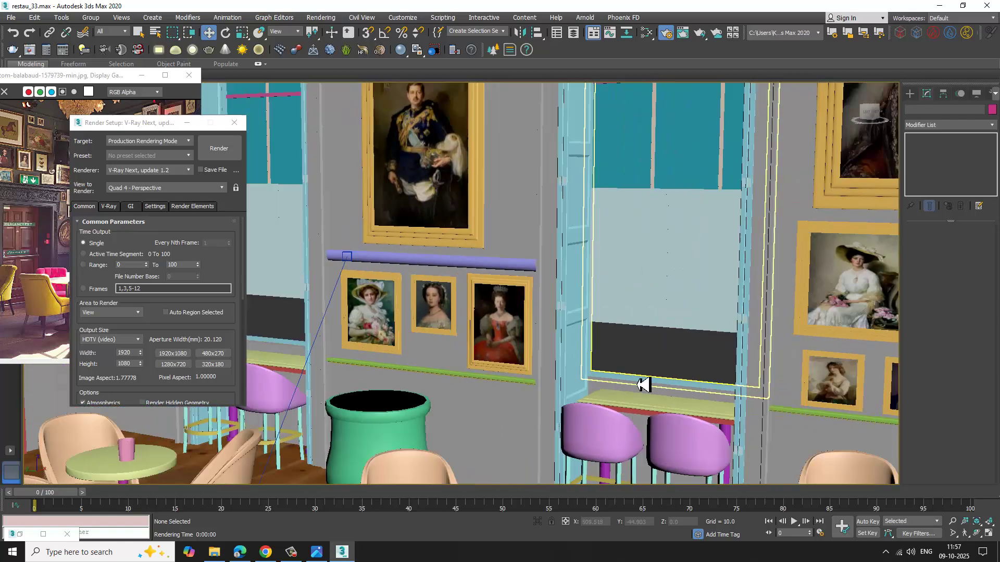
pyautogui.moveTo(650, 323); pyautogui.dragTo(650, 339, button='middle')
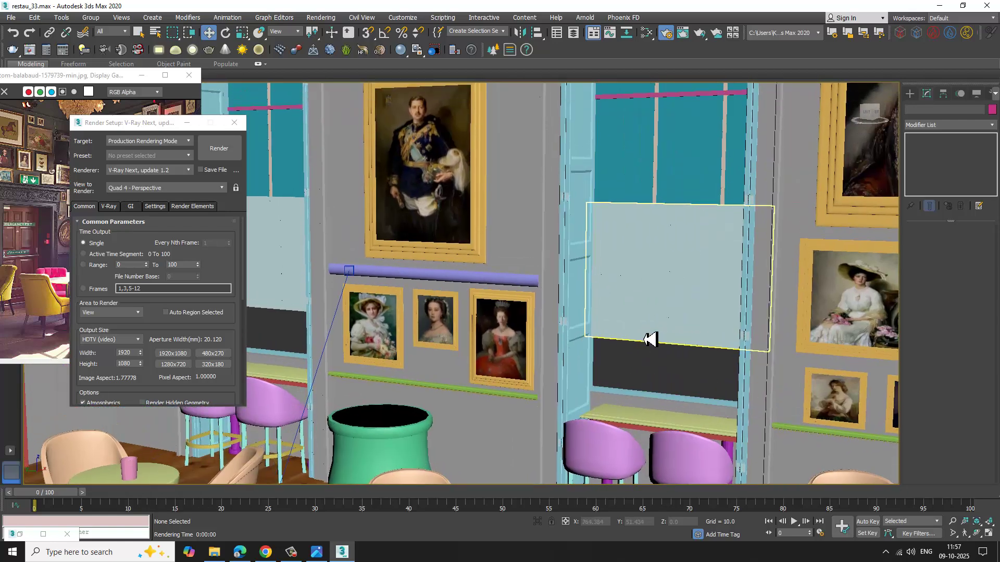
pyautogui.click(290, 552)
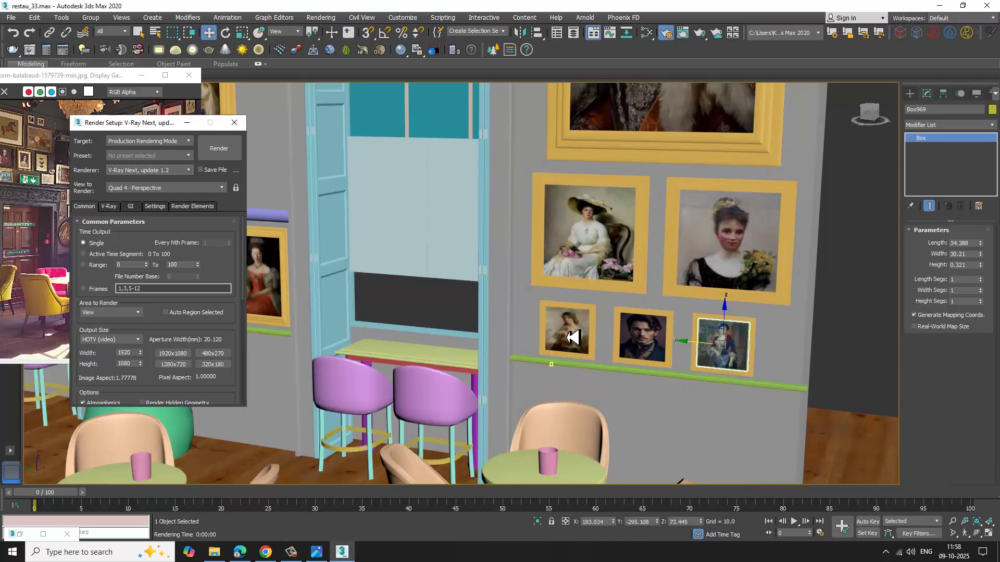
# - Replace the lower-right small panel's bitmap with WhatsApp Image 2025-10-09 at 11.26.59.jpeg from the Frames folder
pyautogui.scroll(2, 781, 335)
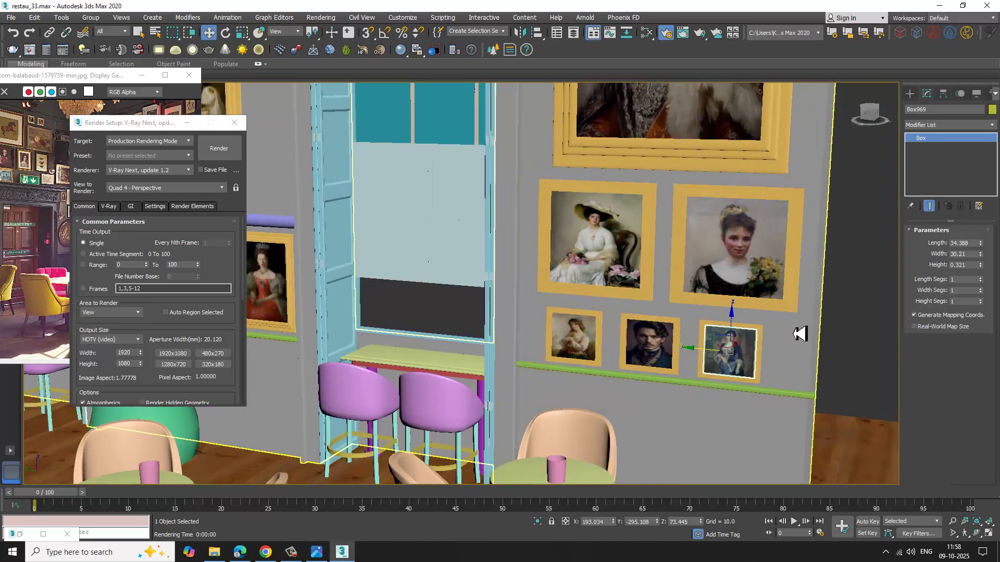
pyautogui.press('m')
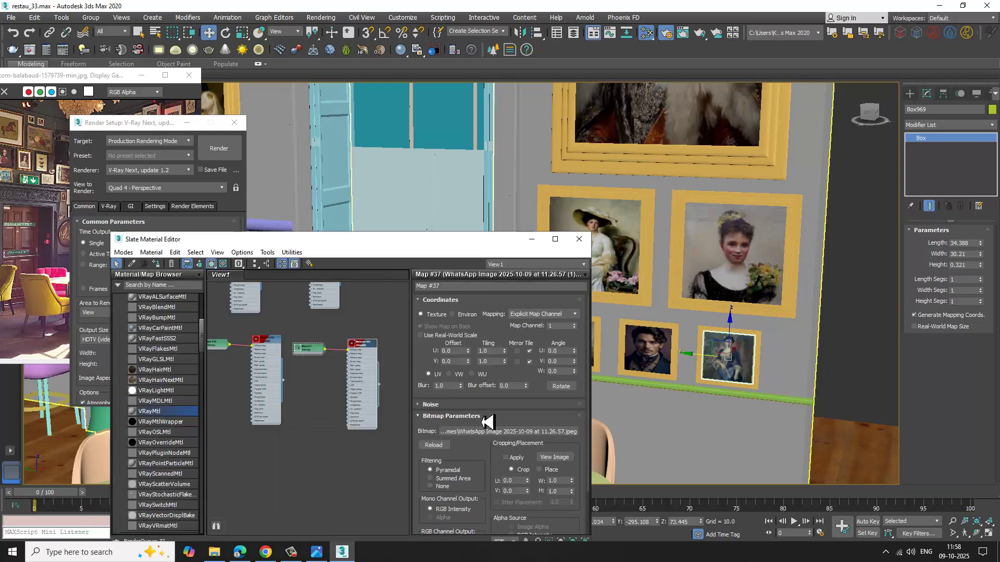
pyautogui.click(504, 431)
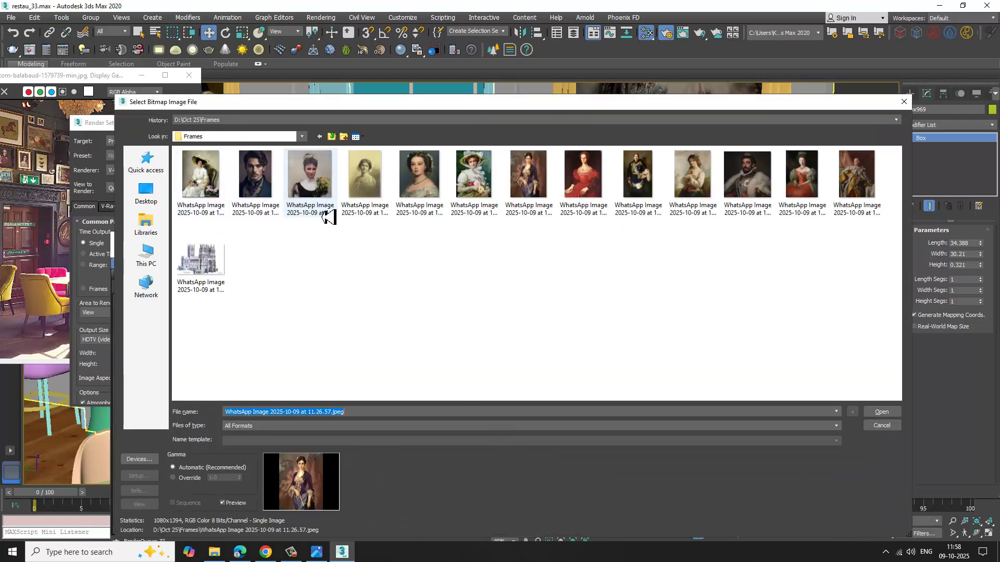
pyautogui.keyDown('ctrl'); pyautogui.scroll(1, 479, 246); pyautogui.keyUp('ctrl')
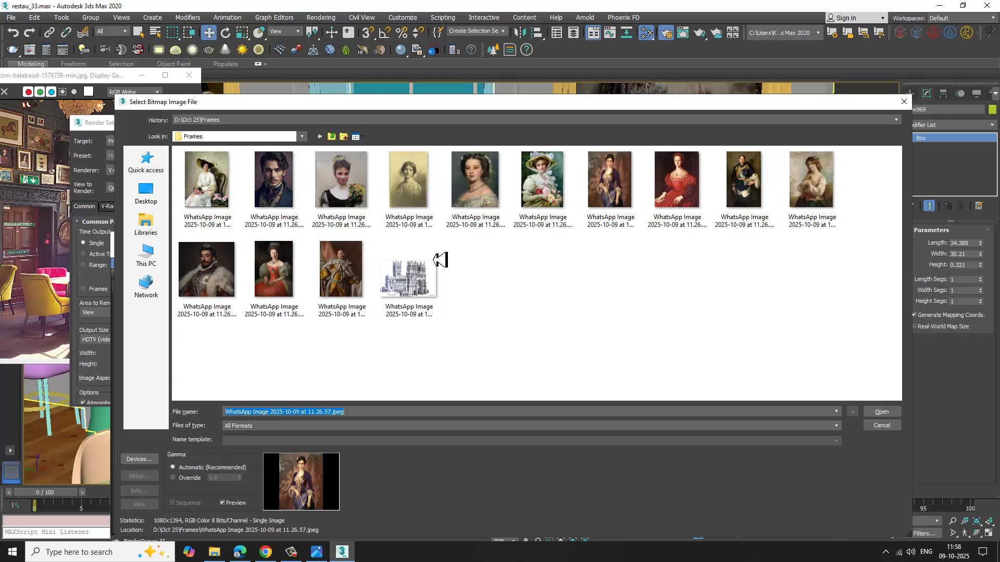
pyautogui.keyDown('ctrl'); pyautogui.scroll(1, 440, 261); pyautogui.keyUp('ctrl')
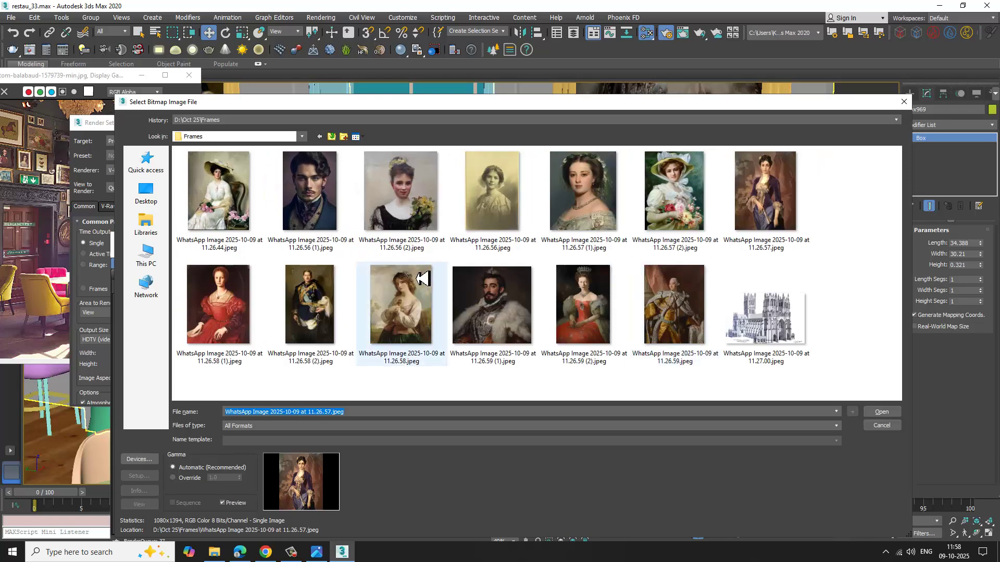
pyautogui.doubleClick(668, 318)
# - Minimize the material editor, Render Setup and reference image windows to show the whole window wall unobstructed
pyautogui.scroll(-10, 866, 223)
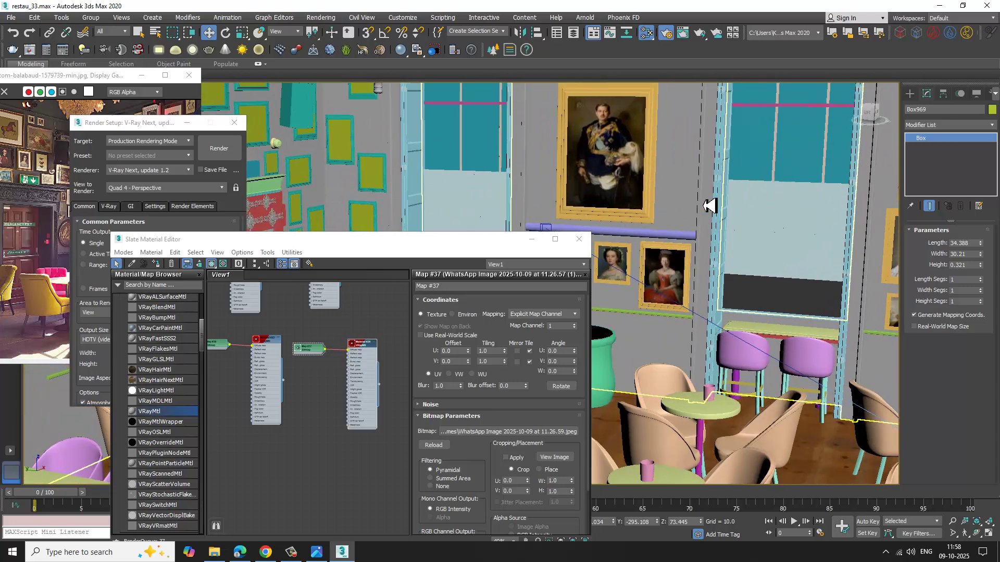
pyautogui.moveTo(710, 208); pyautogui.dragTo(514, 179, button='middle')
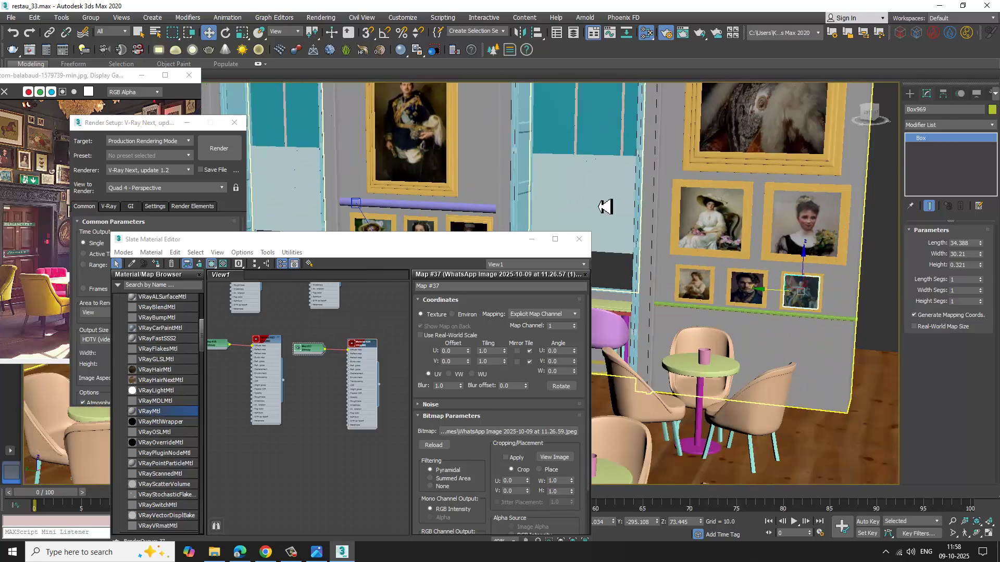
pyautogui.click(531, 239)
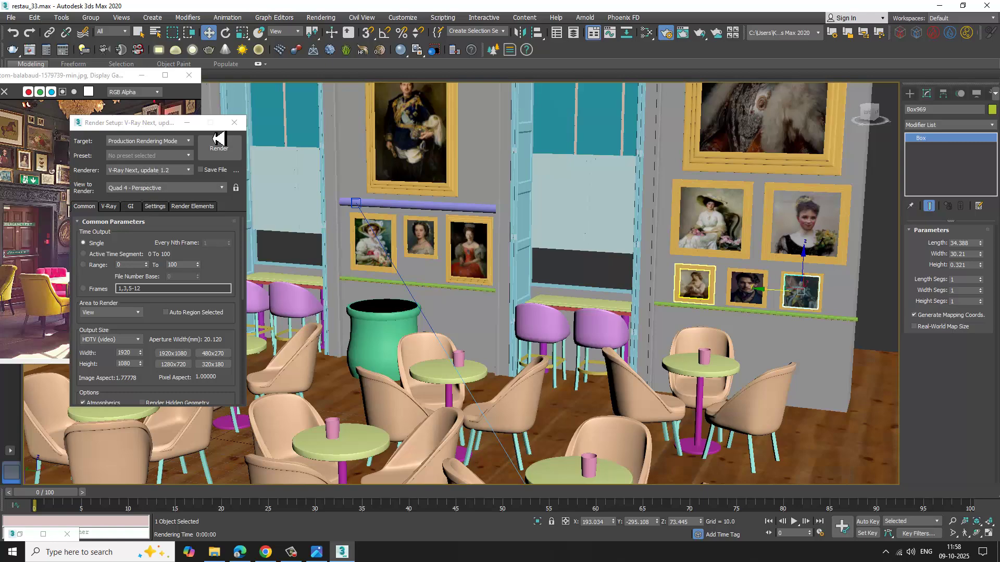
pyautogui.click(186, 122)
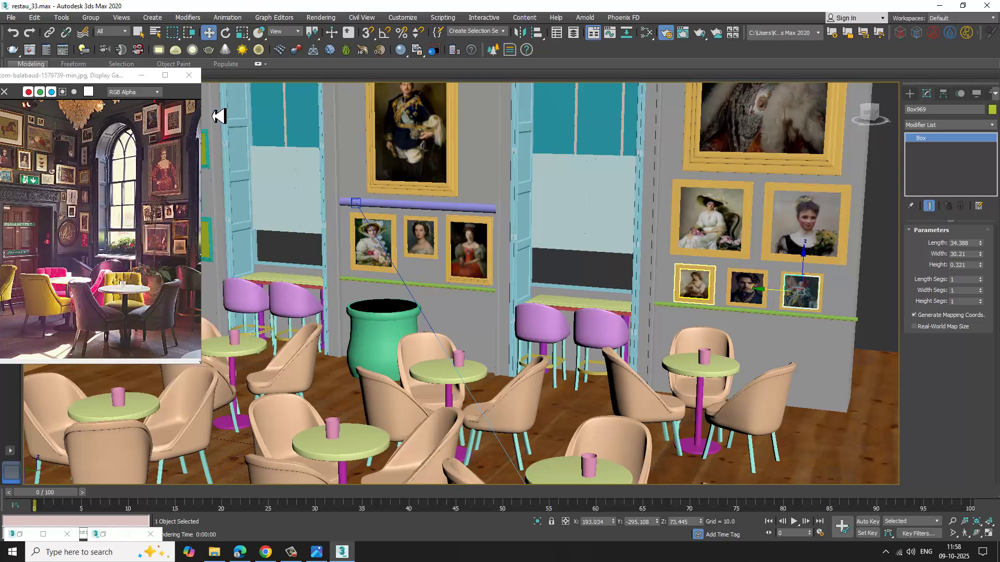
pyautogui.click(141, 76)
pyautogui.scroll(-6, 484, 306)
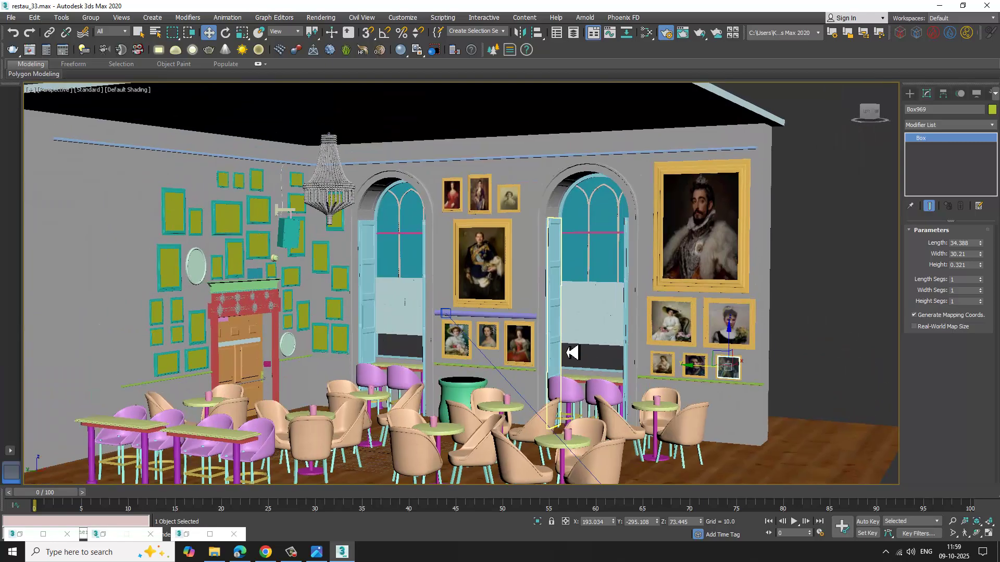
pyautogui.moveTo(559, 344); pyautogui.dragTo(566, 353, button='middle')
# - Switch the viewport to the PhysCamera001 view in default shading without edged faces, with nothing selected
pyautogui.press('c')
pyautogui.press('F4')
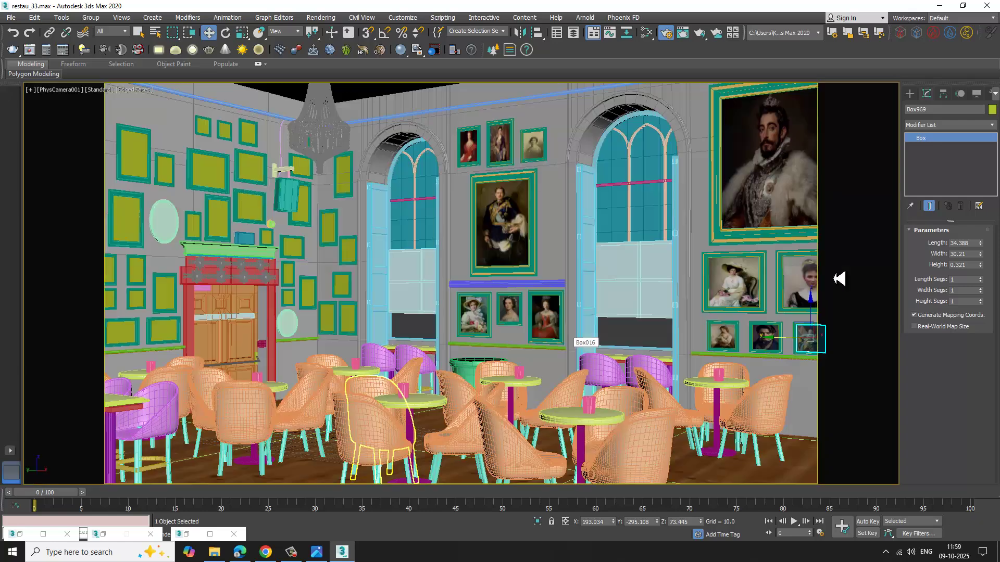
pyautogui.click(838, 279)
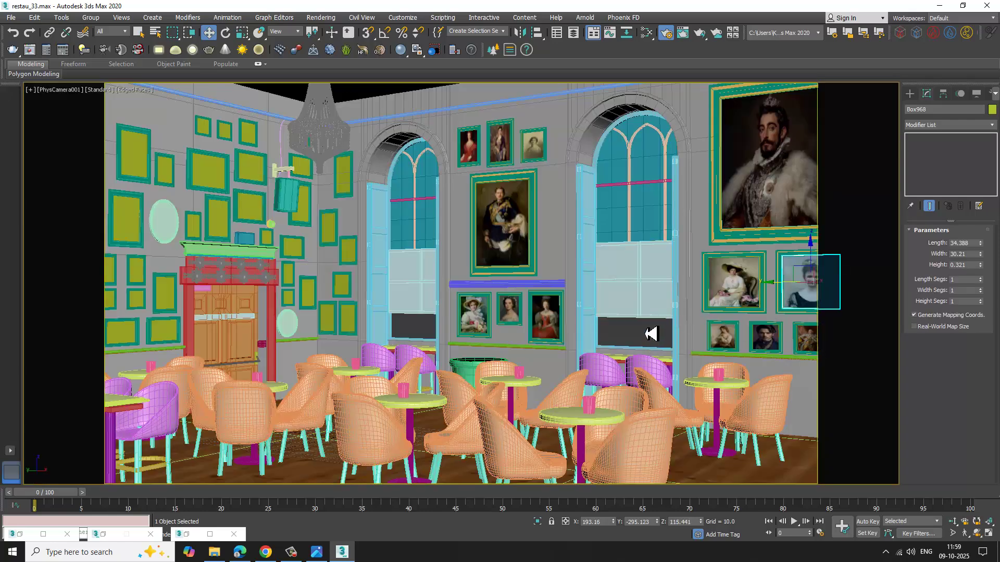
pyautogui.click(650, 333)
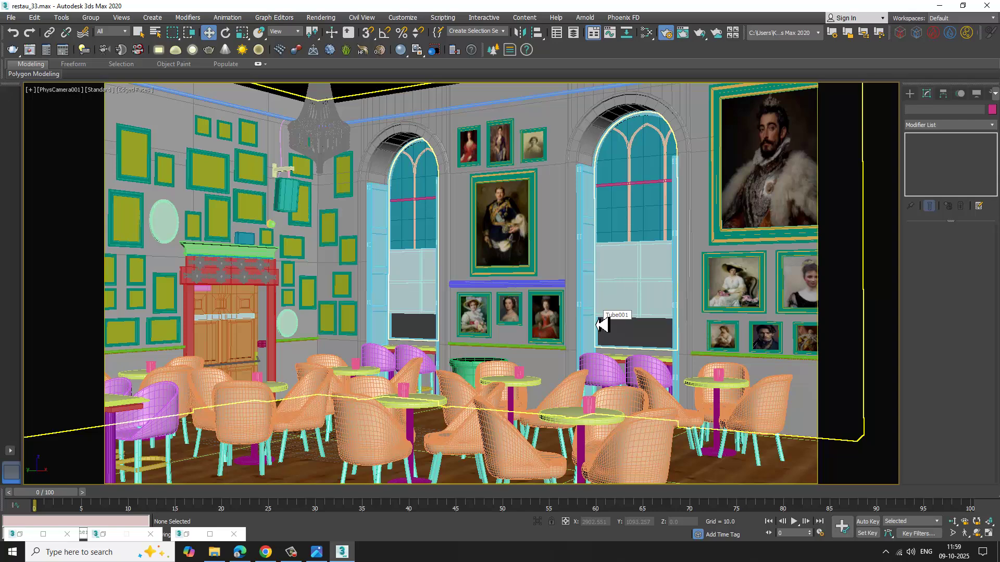
pyautogui.press('F4')
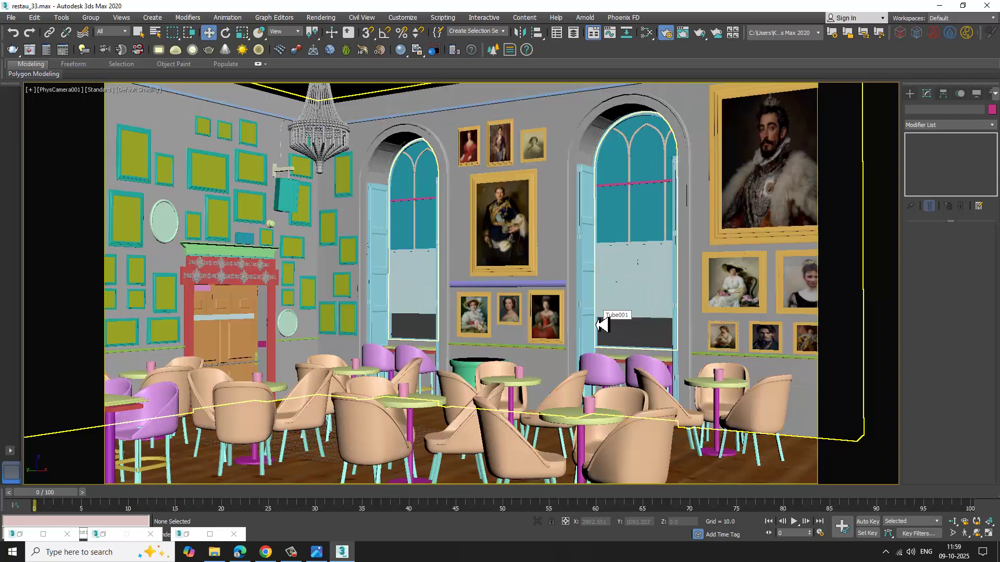